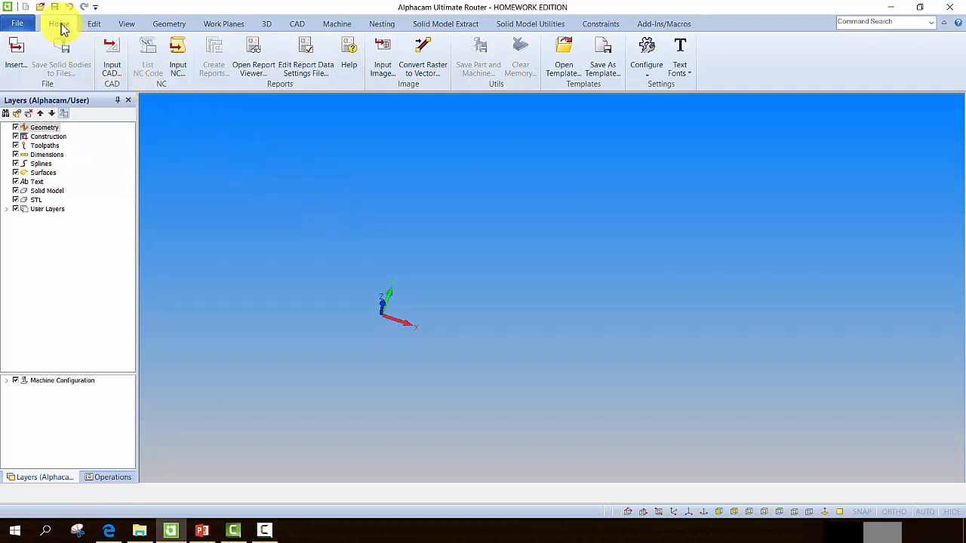
pyautogui.click(169, 24)
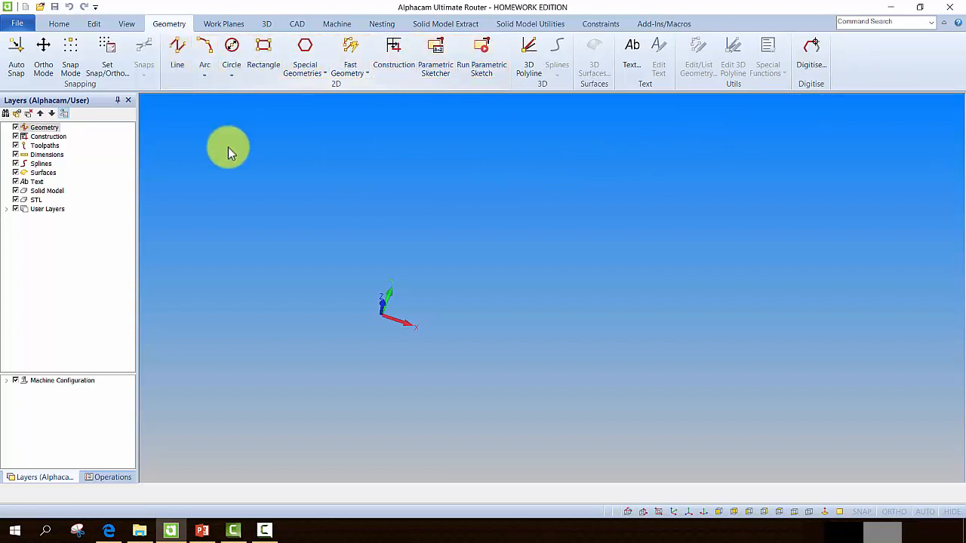
pyautogui.scroll(-5, 390, 327)
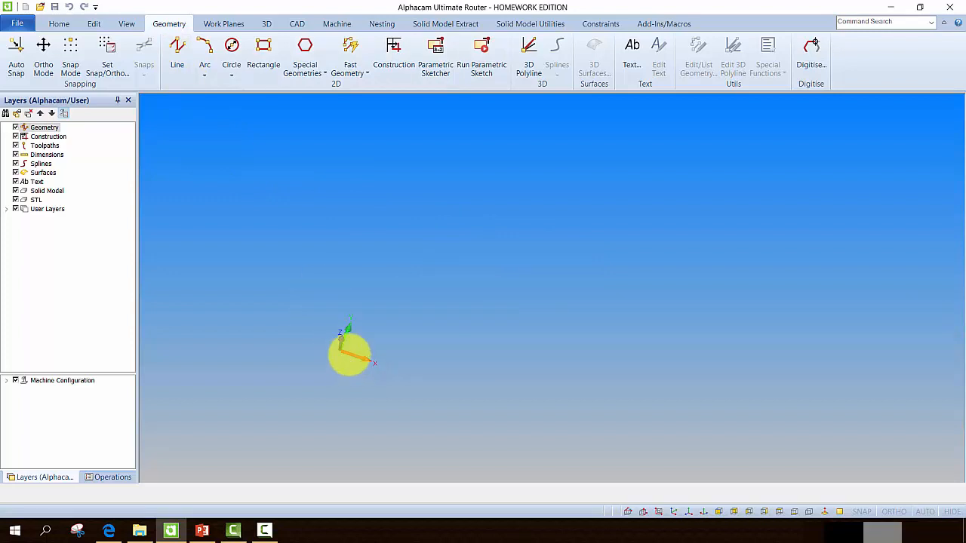
pyautogui.moveTo(355, 320); pyautogui.dragTo(381, 263, button='middle')
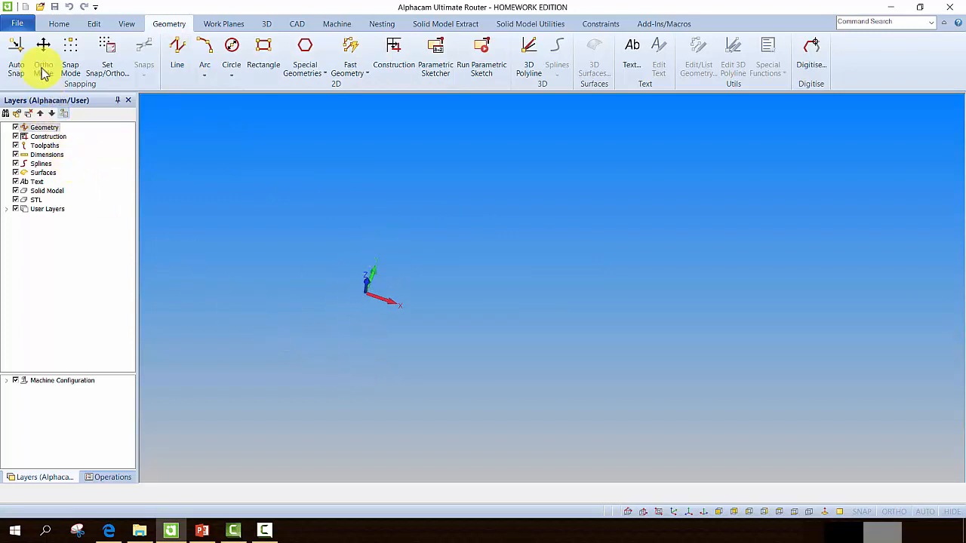
# Step: Preview the sample drawings in the Tutorial folder and open "Alphacam logo engraved"
pyautogui.click(40, 8)
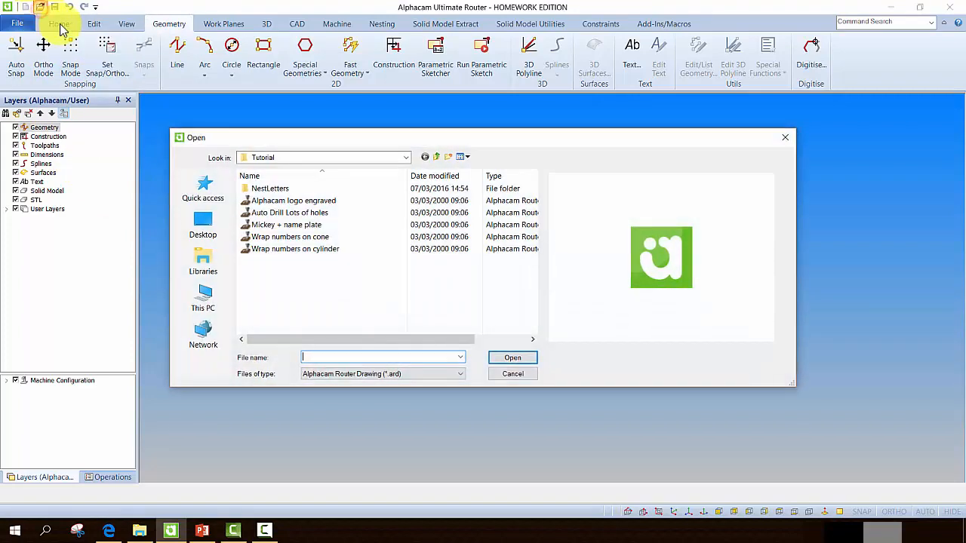
pyautogui.click(404, 158)
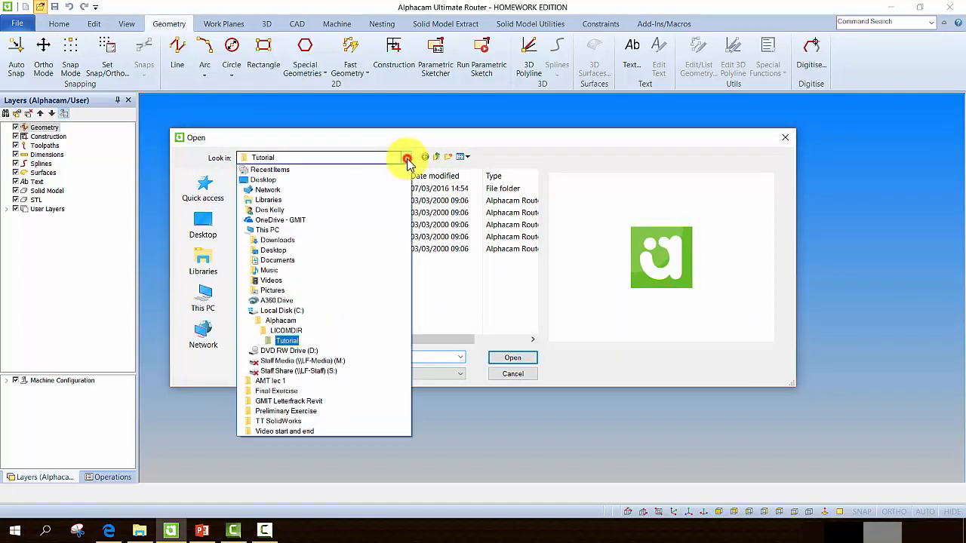
pyautogui.click(283, 340)
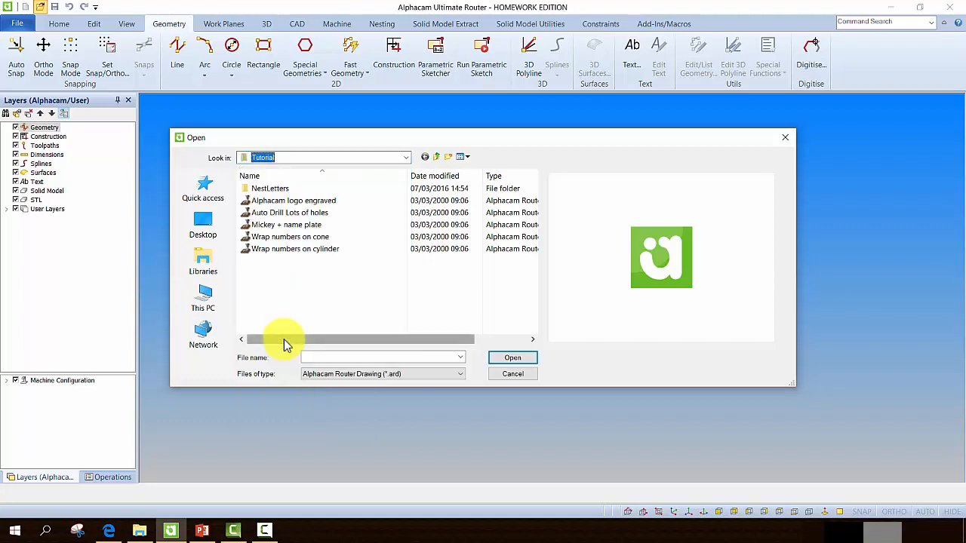
pyautogui.click(275, 201)
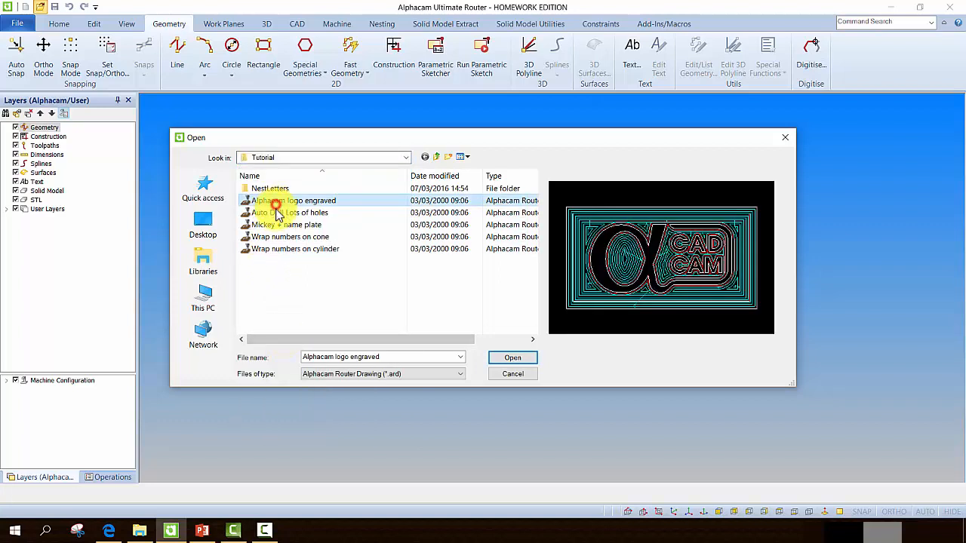
pyautogui.click(277, 213)
pyautogui.click(277, 224)
pyautogui.click(278, 236)
pyautogui.click(285, 248)
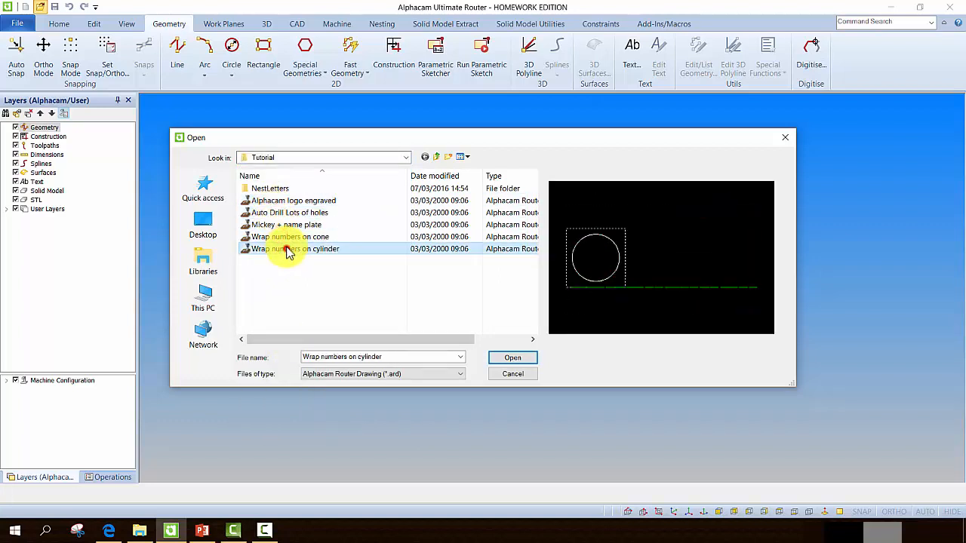
pyautogui.click(281, 225)
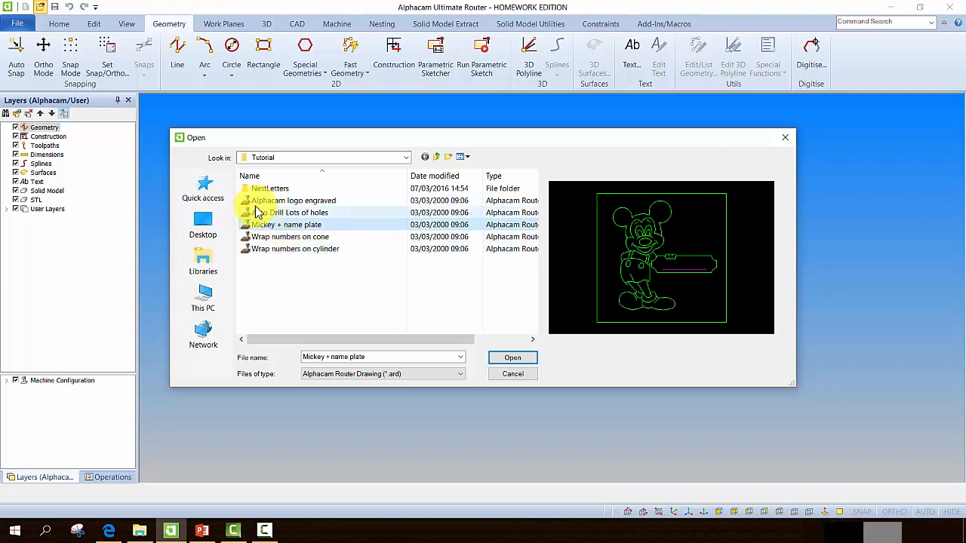
pyautogui.click(283, 202)
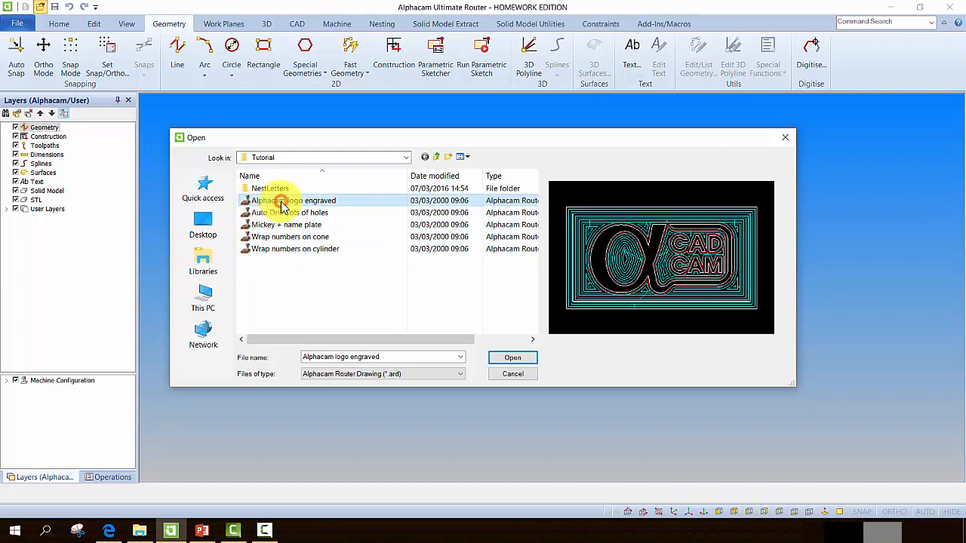
pyautogui.click(518, 357)
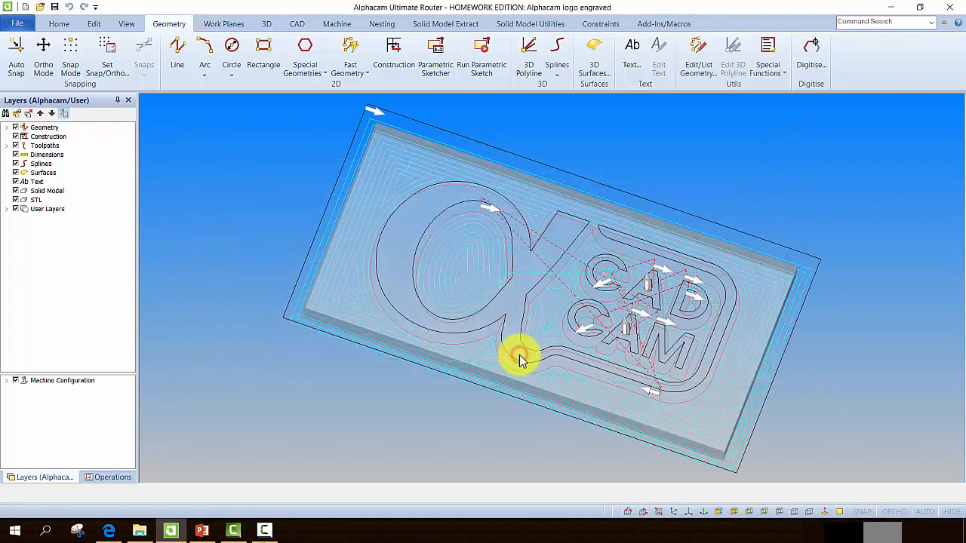
# Step: Examine the geometry and toolpaths of the engraved logo from several distances and angles
pyautogui.scroll(-2, 557, 217)
pyautogui.moveTo(633, 279)
pyautogui.mouseDown(button='middle')
pyautogui.moveTo(497, 294)
pyautogui.moveTo(518, 319)
pyautogui.moveTo(565, 302)
pyautogui.moveTo(490, 295)
pyautogui.moveTo(543, 317)
pyautogui.moveTo(539, 309)
pyautogui.mouseUp(button='middle')
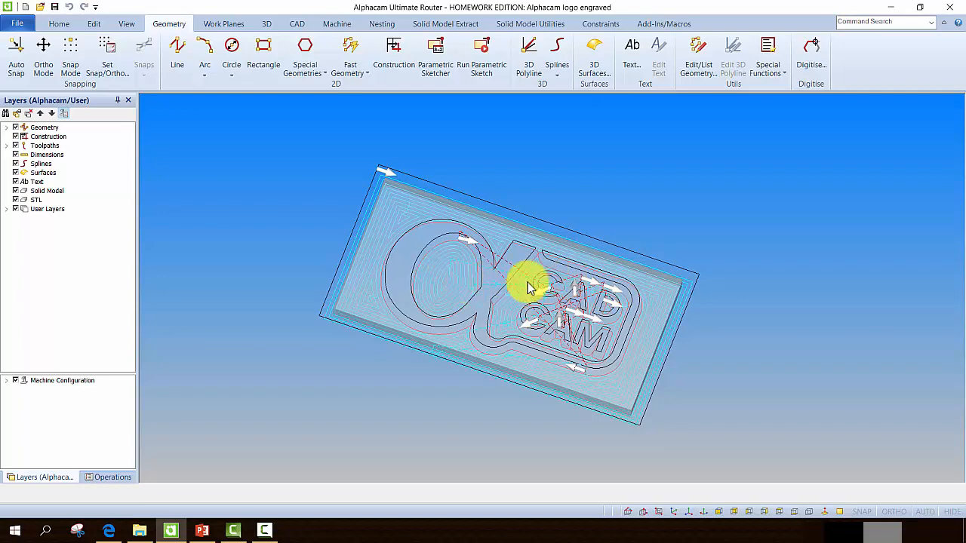
pyautogui.moveTo(485, 304); pyautogui.dragTo(521, 280, button='middle')
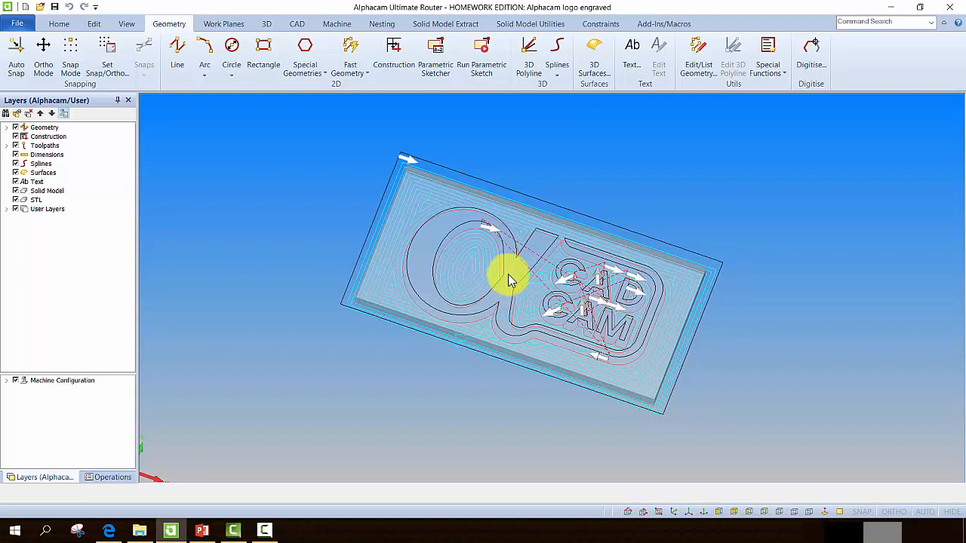
pyautogui.moveTo(513, 276); pyautogui.dragTo(426, 258, button='middle')
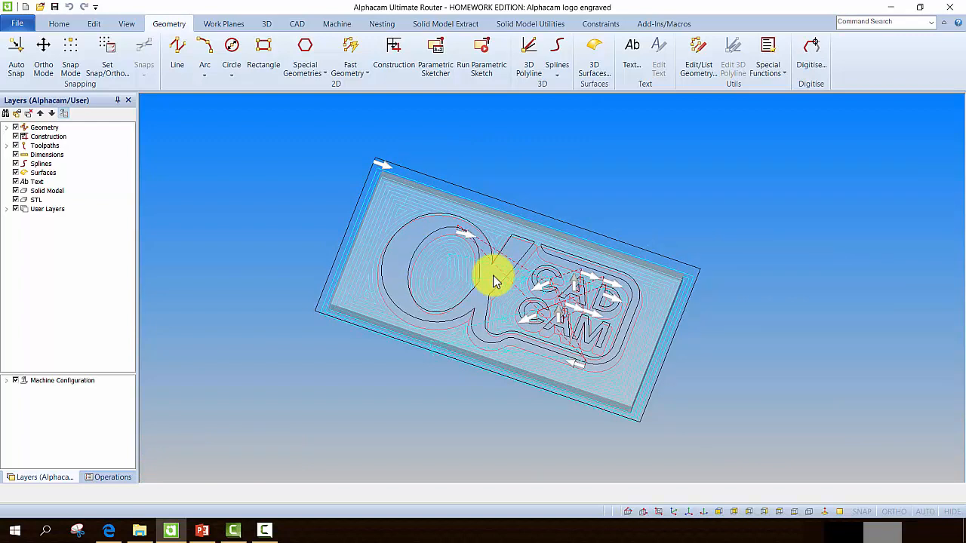
pyautogui.moveTo(474, 250)
pyautogui.mouseDown(button='middle')
pyautogui.moveTo(442, 280)
pyautogui.moveTo(506, 254)
pyautogui.mouseUp(button='middle')
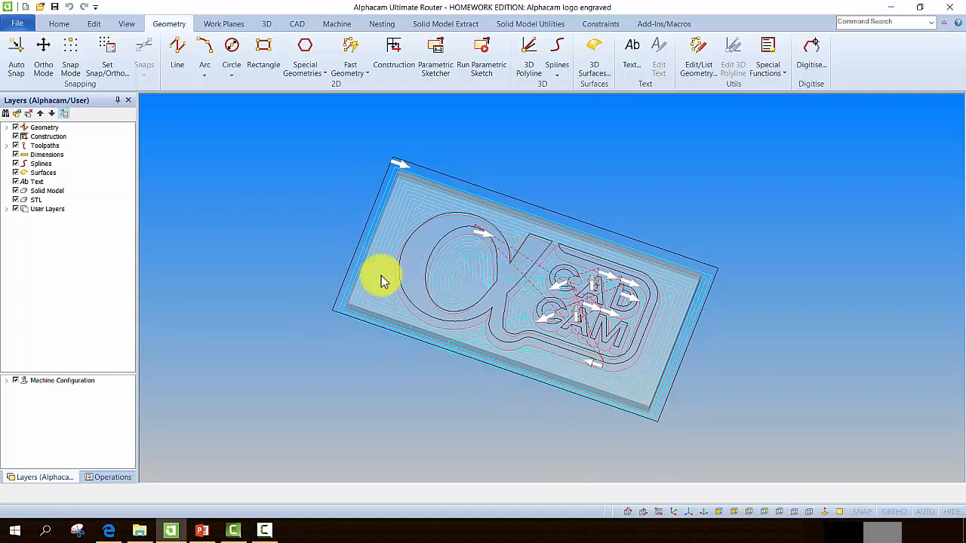
pyautogui.moveTo(278, 266); pyautogui.dragTo(291, 152, button='middle')
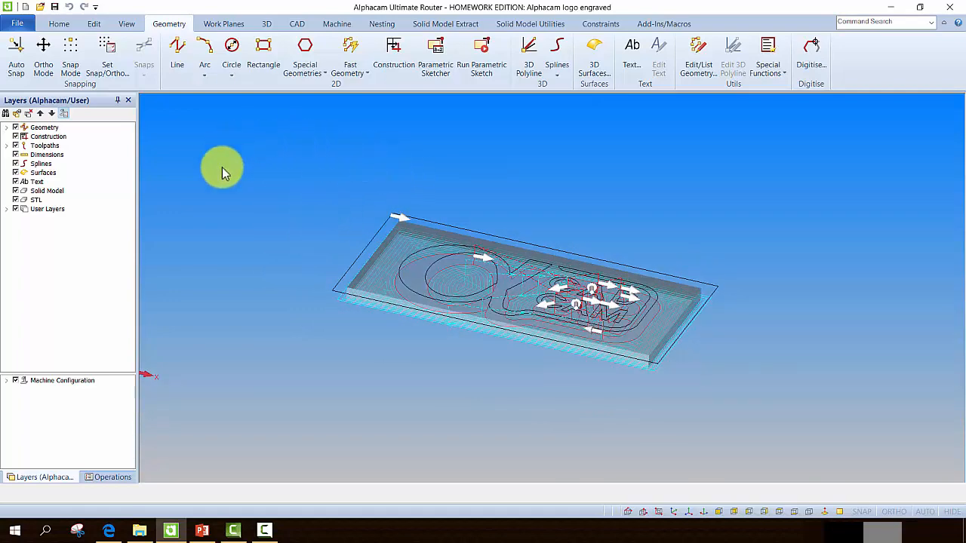
pyautogui.moveTo(286, 166)
pyautogui.mouseDown(button='middle')
pyautogui.moveTo(293, 268)
pyautogui.moveTo(263, 204)
pyautogui.moveTo(263, 220)
pyautogui.moveTo(257, 116)
pyautogui.moveTo(332, 260)
pyautogui.moveTo(448, 267)
pyautogui.moveTo(606, 340)
pyautogui.moveTo(541, 397)
pyautogui.moveTo(421, 308)
pyautogui.moveTo(241, 370)
pyautogui.moveTo(440, 200)
pyautogui.mouseUp(button='middle')
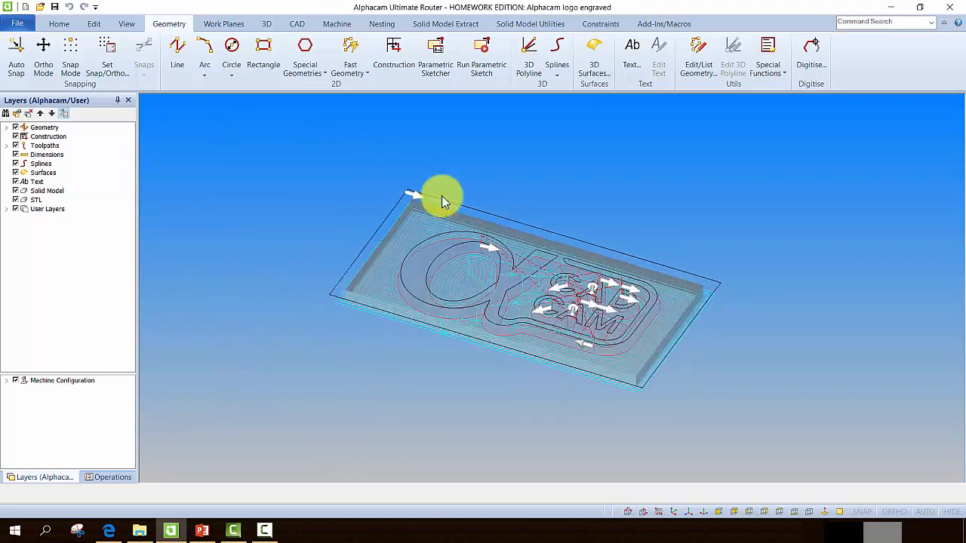
# Step: Fit the whole engraved logo back into the view and tilt it to a shallower angle
pyautogui.moveTo(675, 173); pyautogui.dragTo(598, 311, button='middle')
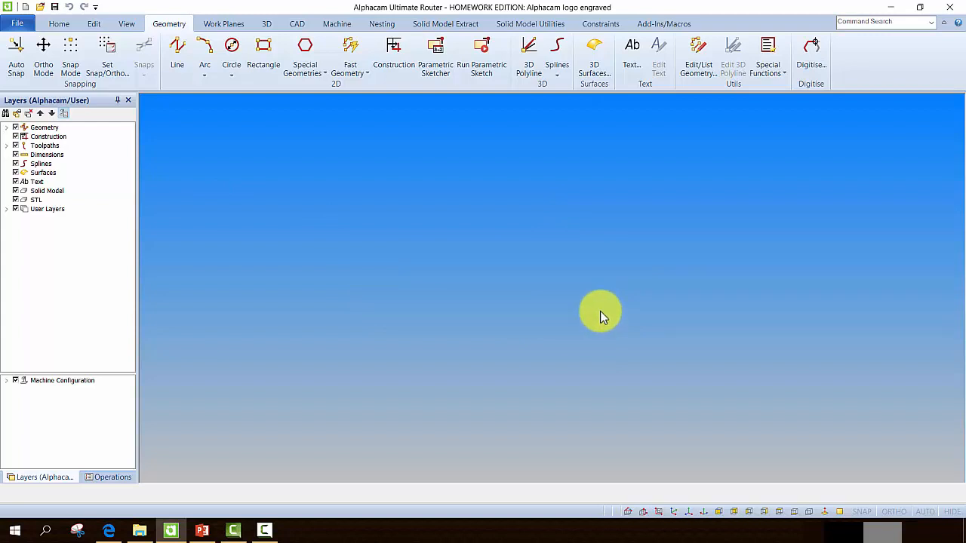
pyautogui.hotkey('ctrl', 'a')
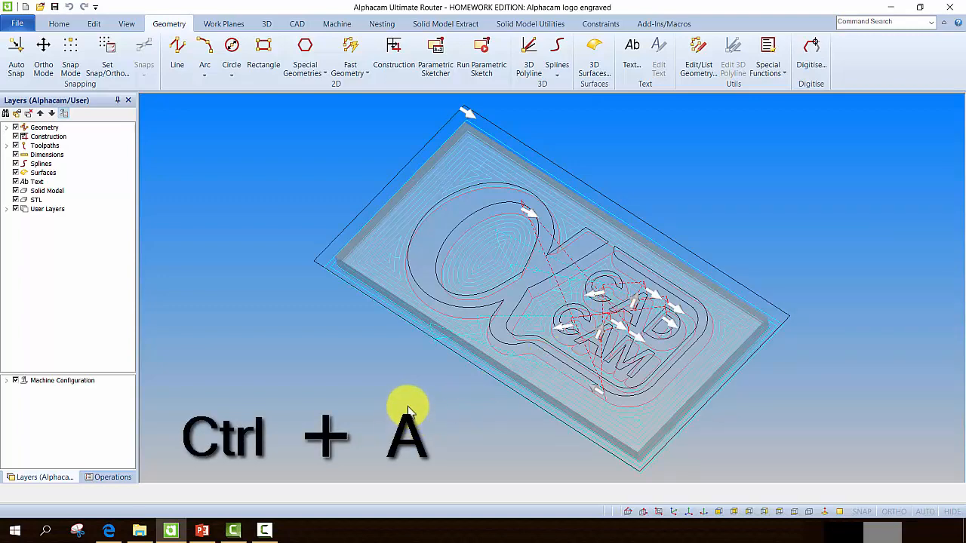
pyautogui.moveTo(401, 415); pyautogui.dragTo(505, 368, button='middle')
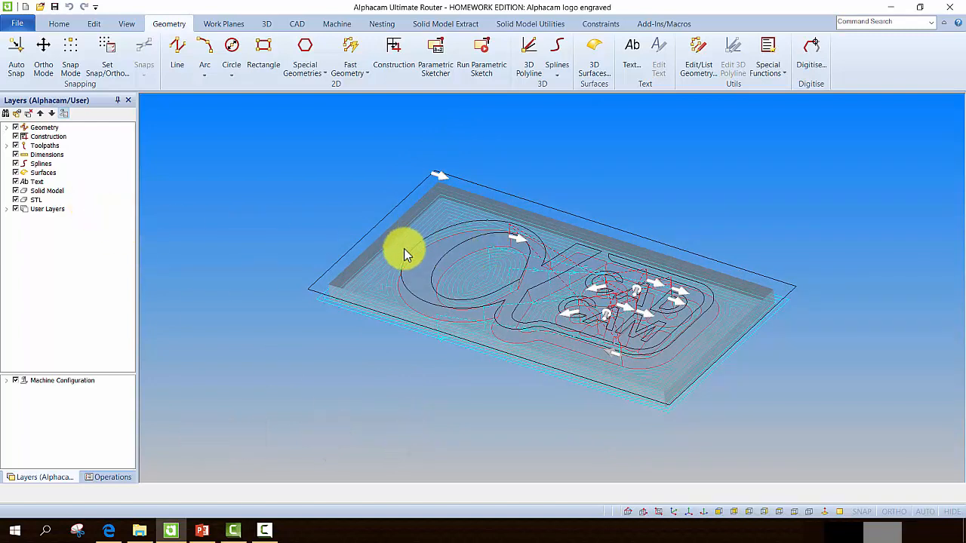
# Step: Zoom out and reposition the view to see the engraved logo together with the origin axes
pyautogui.click(127, 25)
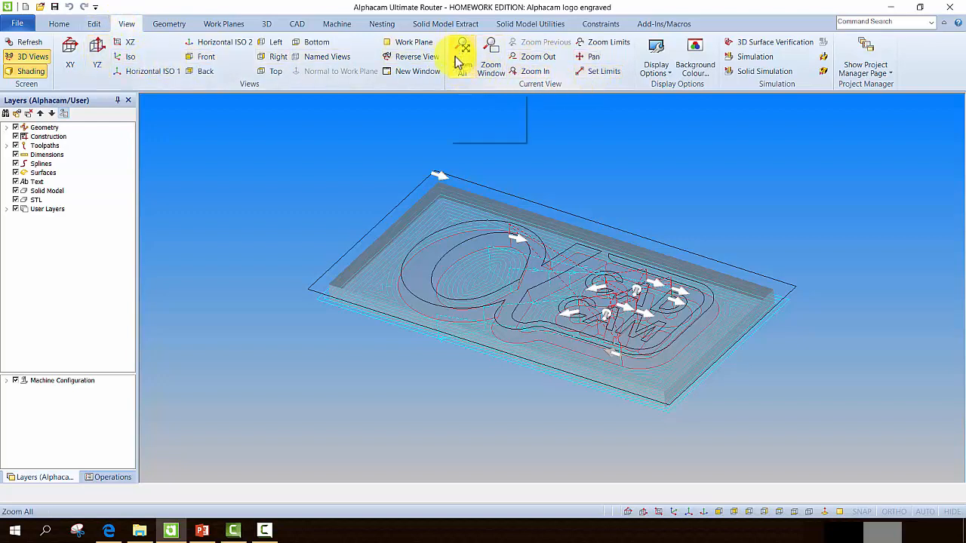
pyautogui.click(504, 73)
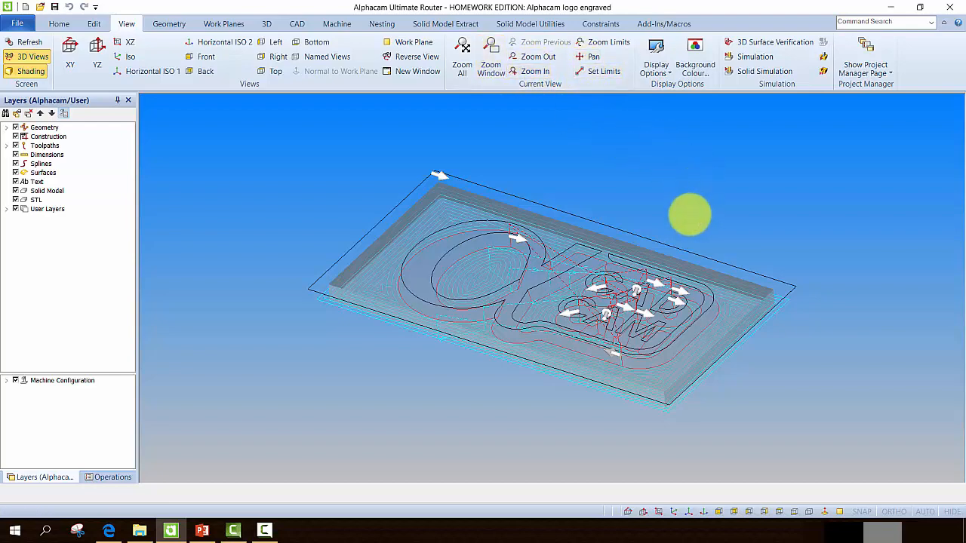
pyautogui.moveTo(687, 212); pyautogui.dragTo(641, 161, button='middle')
pyautogui.scroll(-2, 641, 162)
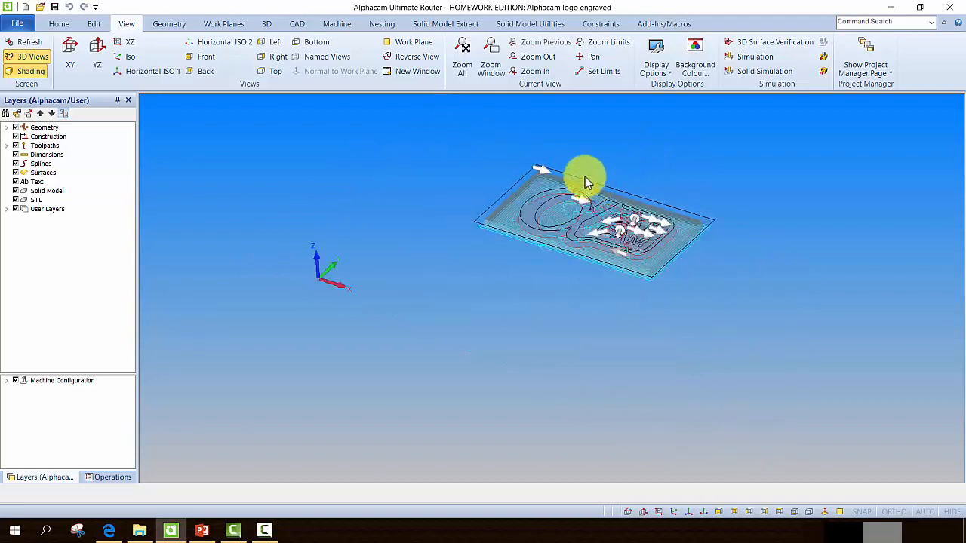
pyautogui.scroll(1, 581, 178)
pyautogui.rightClick(331, 217)
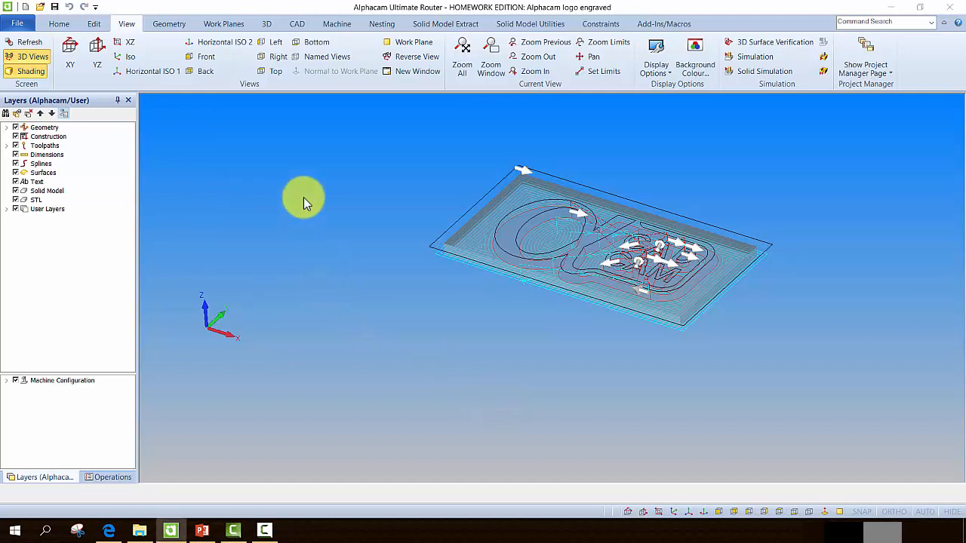
pyautogui.rightClick(303, 199)
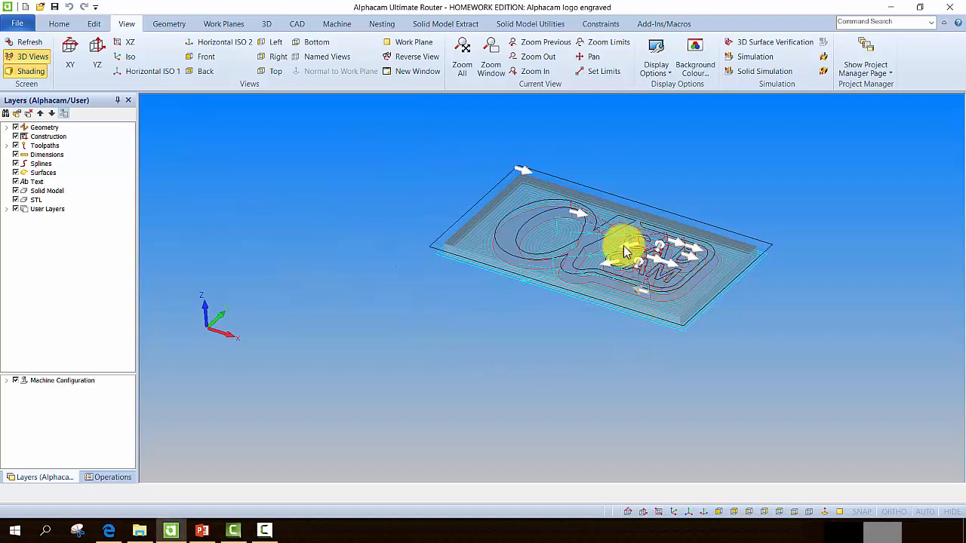
# Step: Orbit the engraved logo freehand to a near-plan view and back to a tilted 3D view
pyautogui.moveTo(593, 241); pyautogui.dragTo(422, 279, button='middle')
pyautogui.moveTo(762, 210); pyautogui.dragTo(802, 183, button='middle')
pyautogui.moveTo(772, 355); pyautogui.dragTo(580, 445, button='middle')
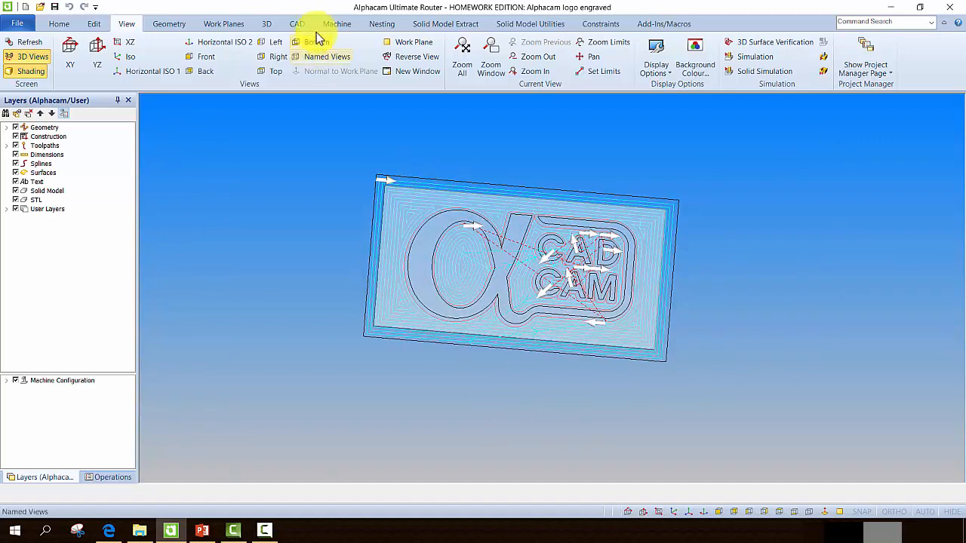
pyautogui.moveTo(378, 125); pyautogui.dragTo(360, 170, button='middle')
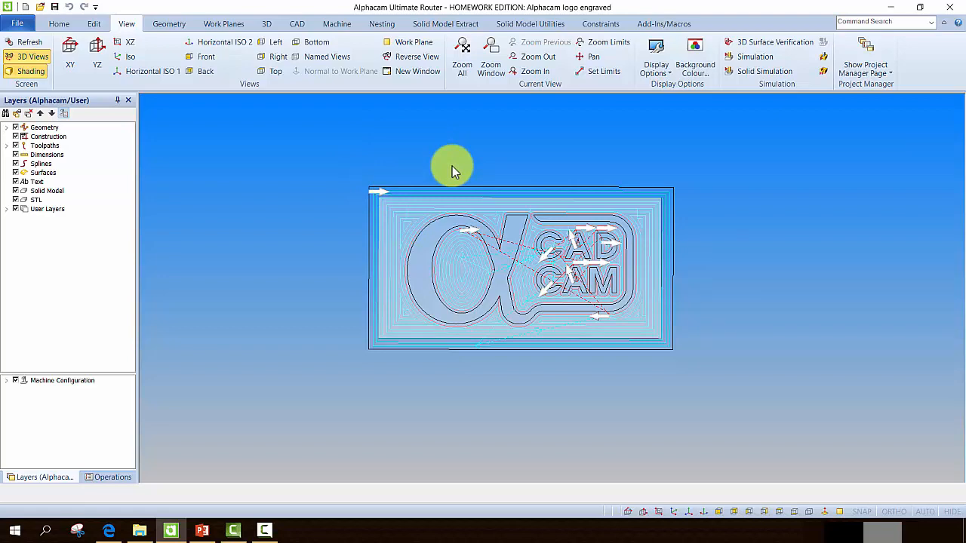
pyautogui.moveTo(464, 155)
pyautogui.mouseDown(button='middle')
pyautogui.moveTo(455, 202)
pyautogui.moveTo(462, 166)
pyautogui.moveTo(479, 160)
pyautogui.mouseUp(button='middle')
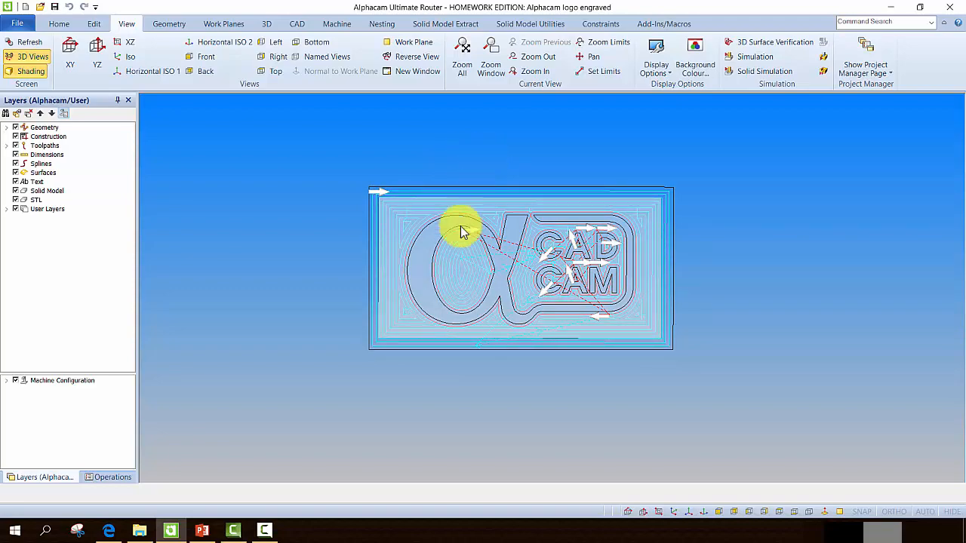
pyautogui.moveTo(424, 386); pyautogui.dragTo(420, 302, button='middle')
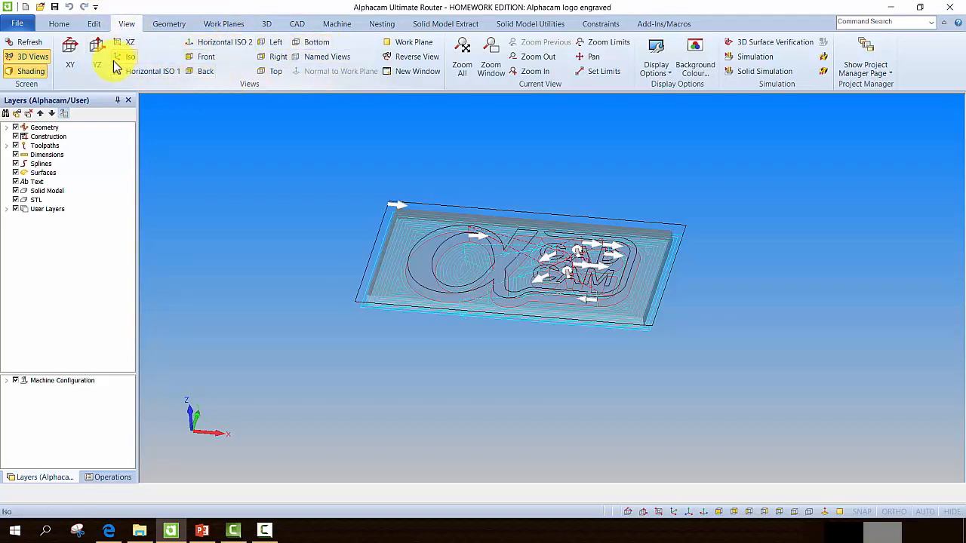
# Step: Display the logo in the standard XY, Iso and YZ views, finishing in a zoomed-out XY view
pyautogui.click(69, 57)
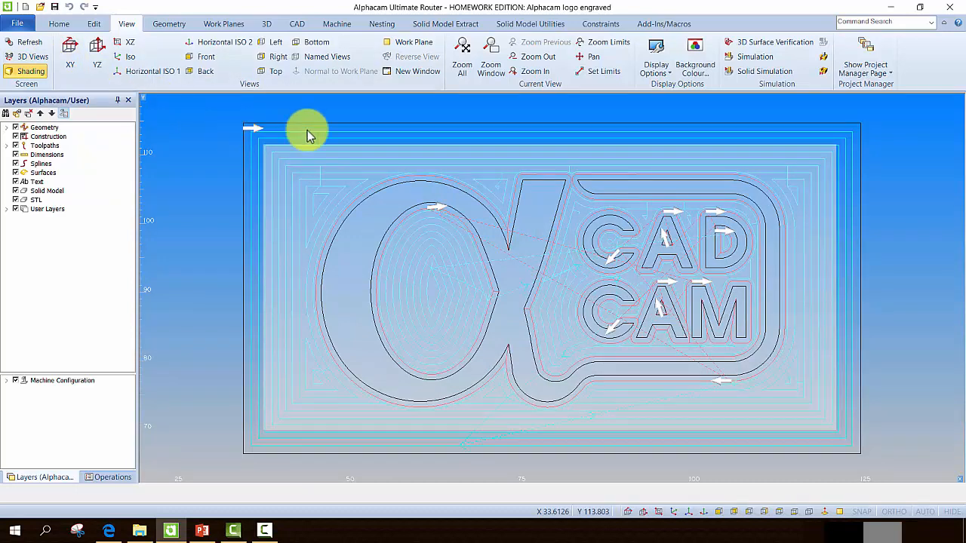
pyautogui.click(131, 58)
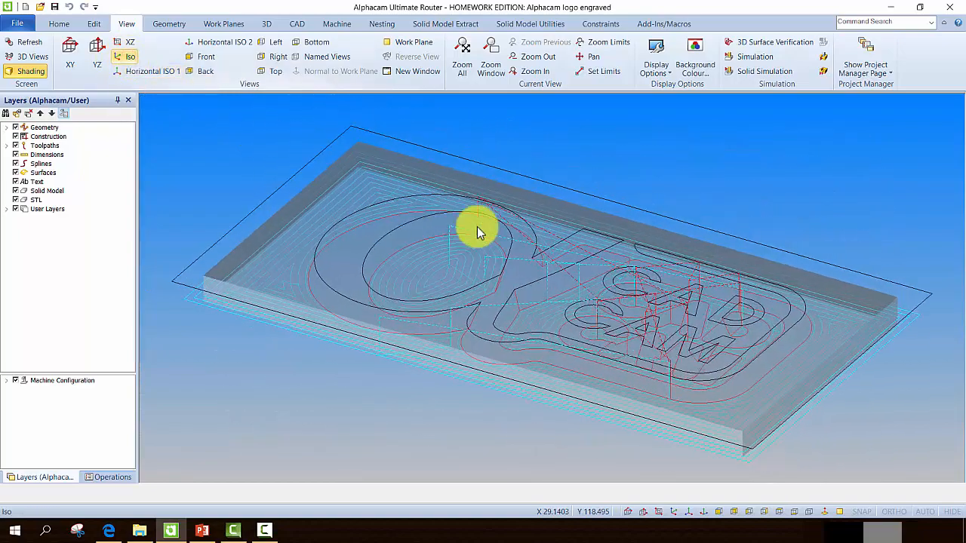
pyautogui.scroll(-3, 517, 249)
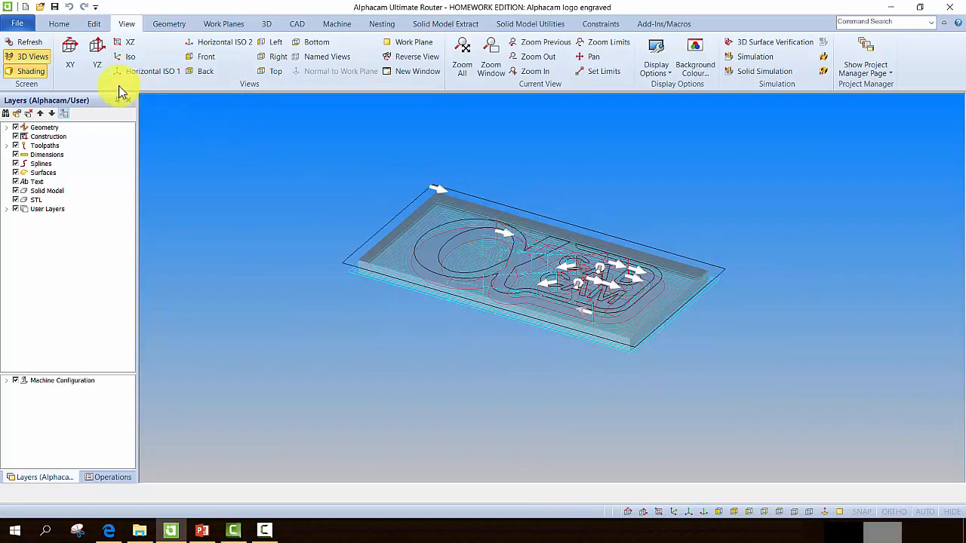
pyautogui.click(100, 64)
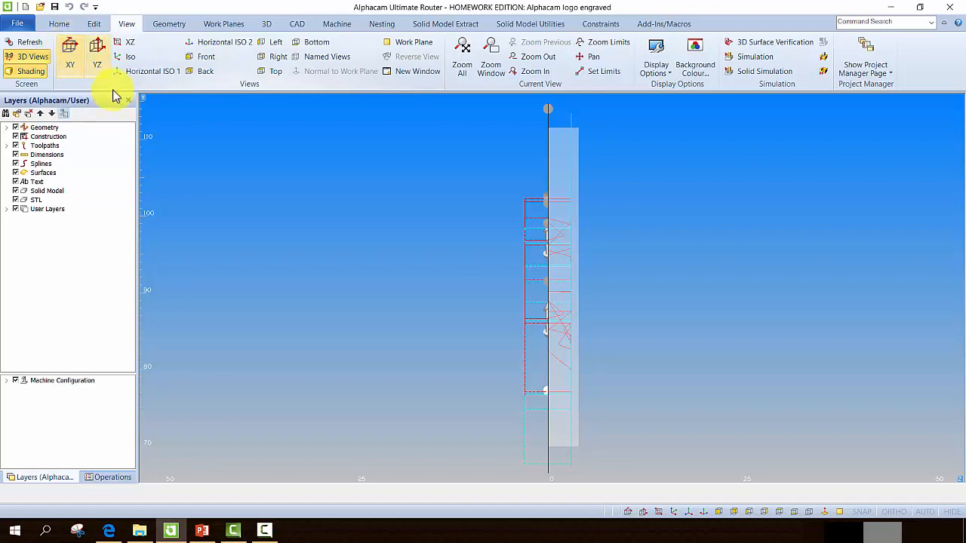
pyautogui.click(70, 59)
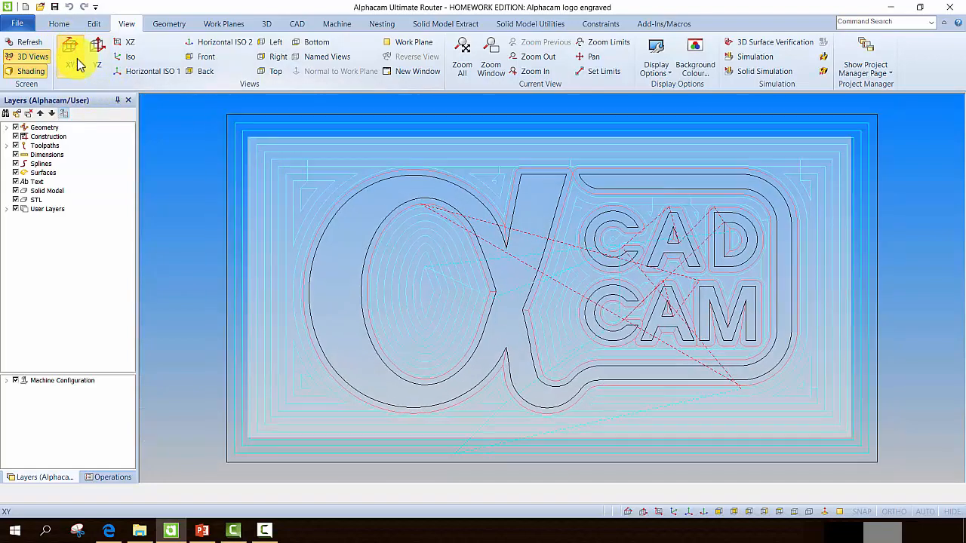
pyautogui.scroll(-2, 436, 238)
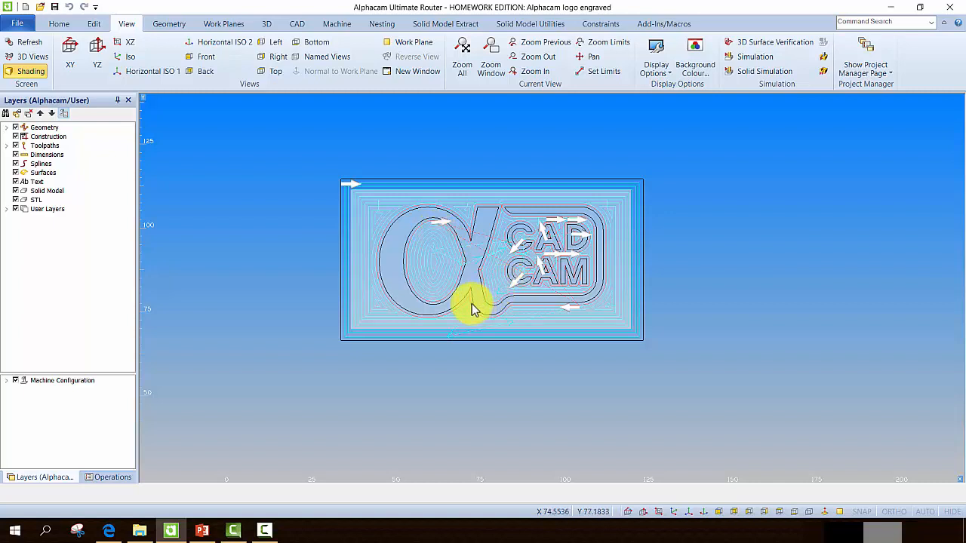
# Step: Turn on the 3D view of the engraved logo and tilt, recentre and enlarge it
pyautogui.click(325, 255)
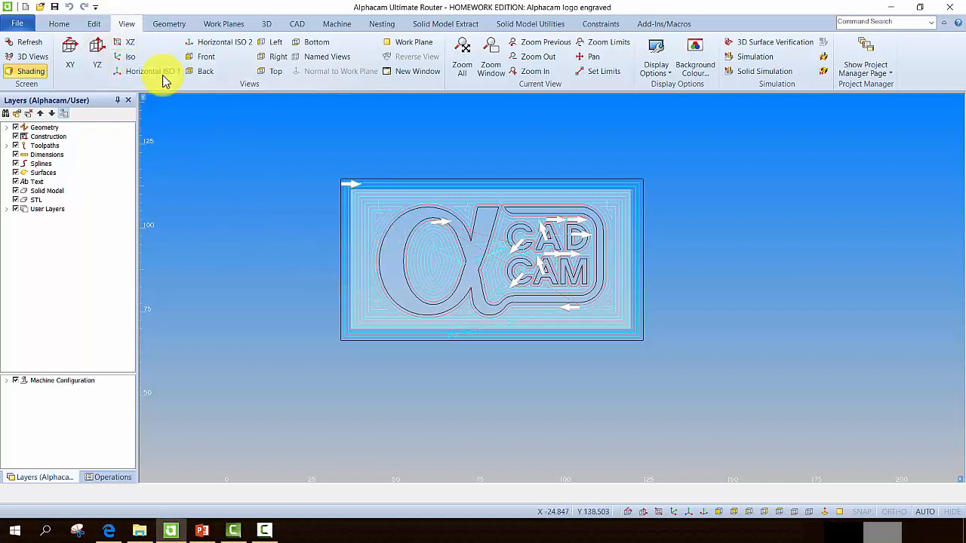
pyautogui.click(126, 60)
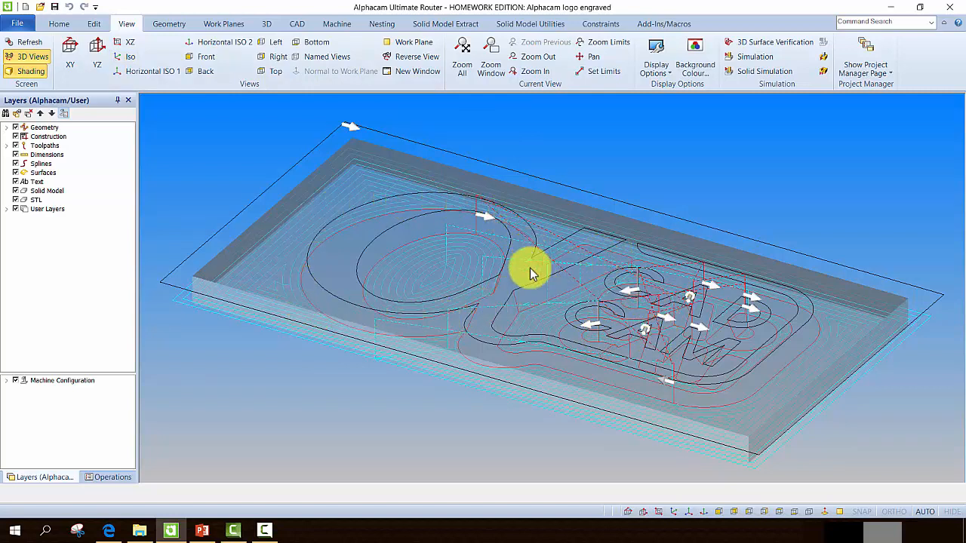
pyautogui.moveTo(529, 268); pyautogui.dragTo(522, 292, button='middle')
pyautogui.scroll(2, 340, 311)
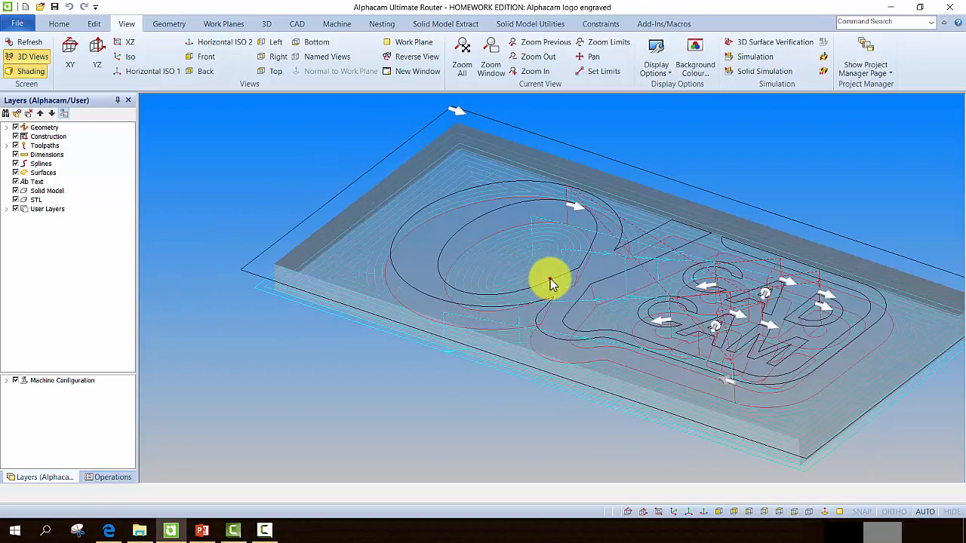
pyautogui.moveTo(549, 280)
pyautogui.mouseDown(button='middle')
pyautogui.moveTo(483, 264)
pyautogui.moveTo(535, 277)
pyautogui.moveTo(586, 349)
pyautogui.moveTo(604, 280)
pyautogui.moveTo(545, 276)
pyautogui.mouseUp(button='middle')
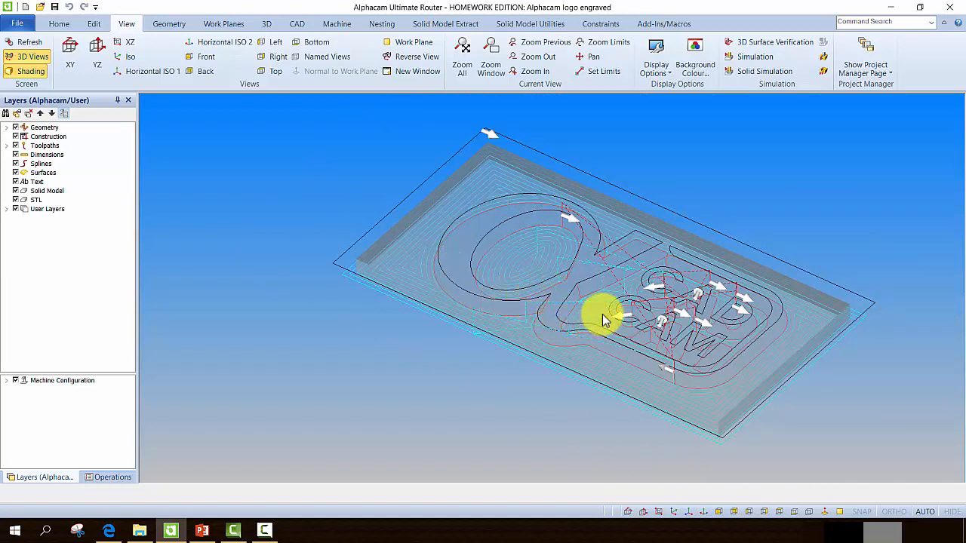
pyautogui.moveTo(732, 190); pyautogui.dragTo(783, 162, button='middle')
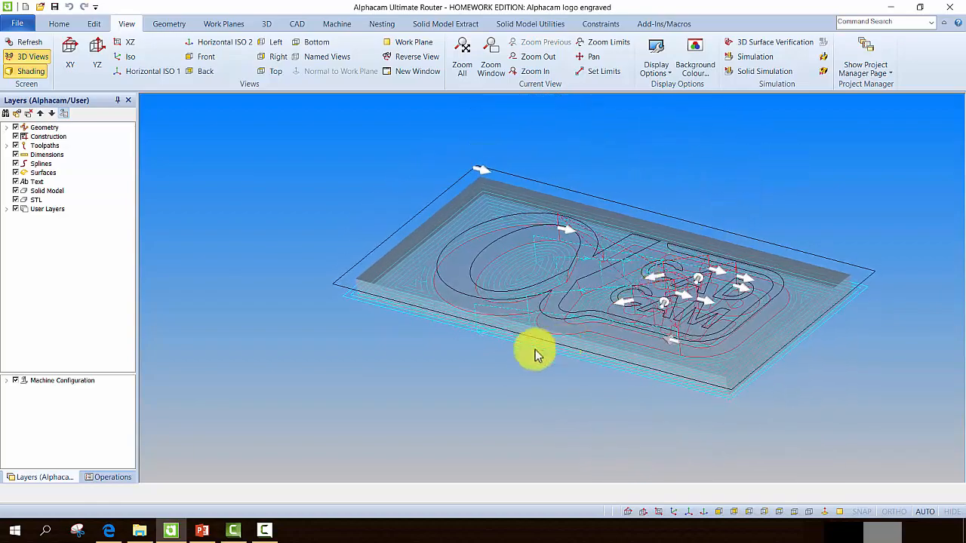
pyautogui.scroll(2, 645, 281)
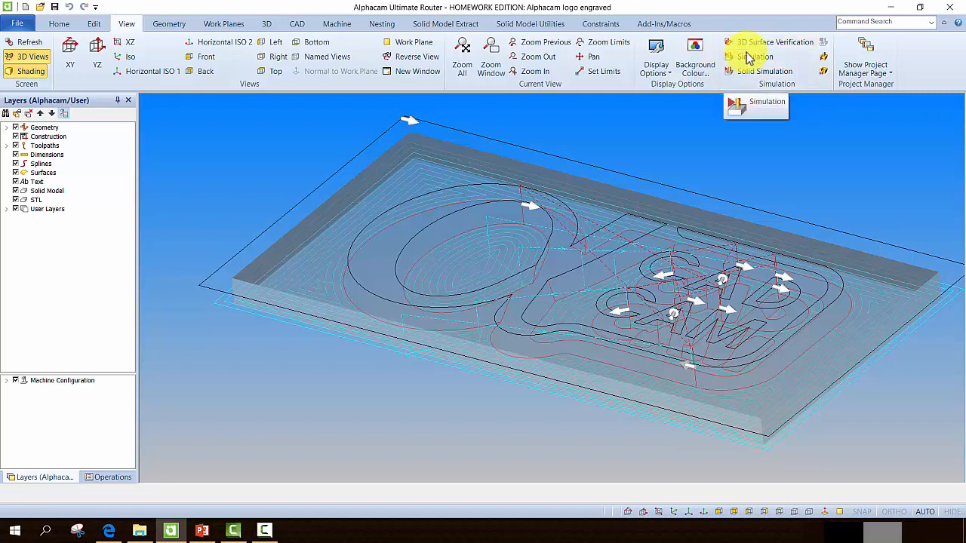
# Step: Start the solid simulation of the logo's machining, play it and increase its playback speed
pyautogui.click(757, 73)
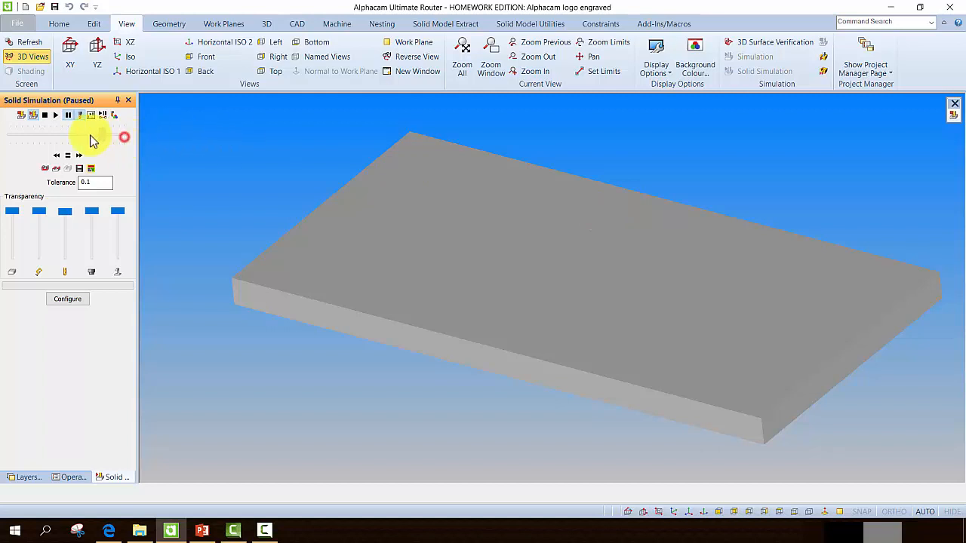
pyautogui.click(62, 135)
pyautogui.click(55, 115)
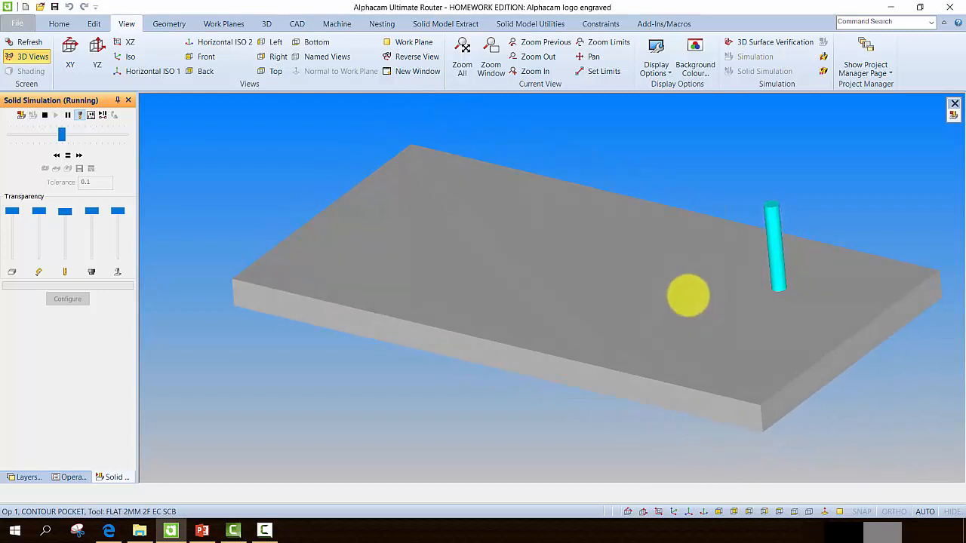
pyautogui.scroll(-2, 681, 294)
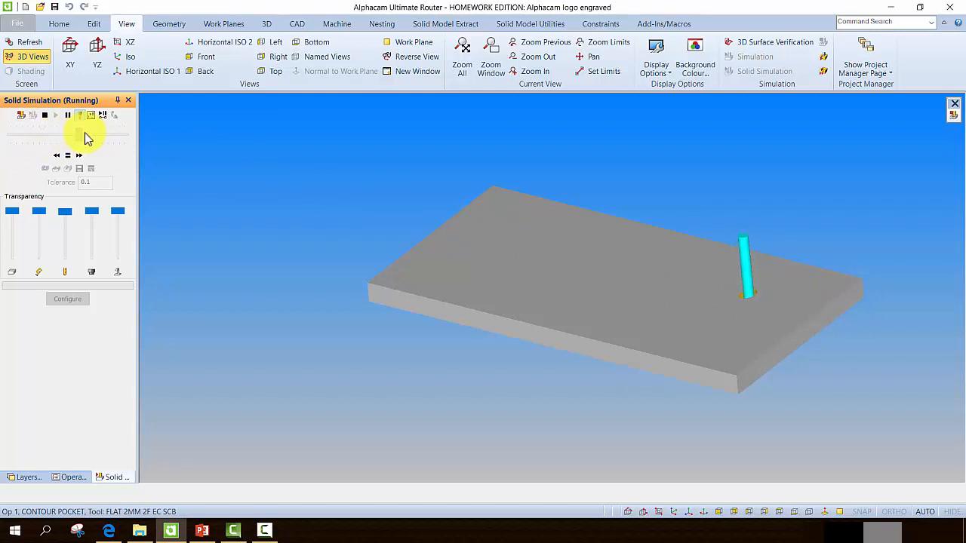
pyautogui.moveTo(85, 133); pyautogui.dragTo(107, 131)
# Step: Examine the simulated logo from several angles during and after machining, and close the solid simulation
pyautogui.moveTo(346, 207)
pyautogui.mouseDown()
pyautogui.moveTo(371, 229)
pyautogui.moveTo(346, 209)
pyautogui.mouseUp()
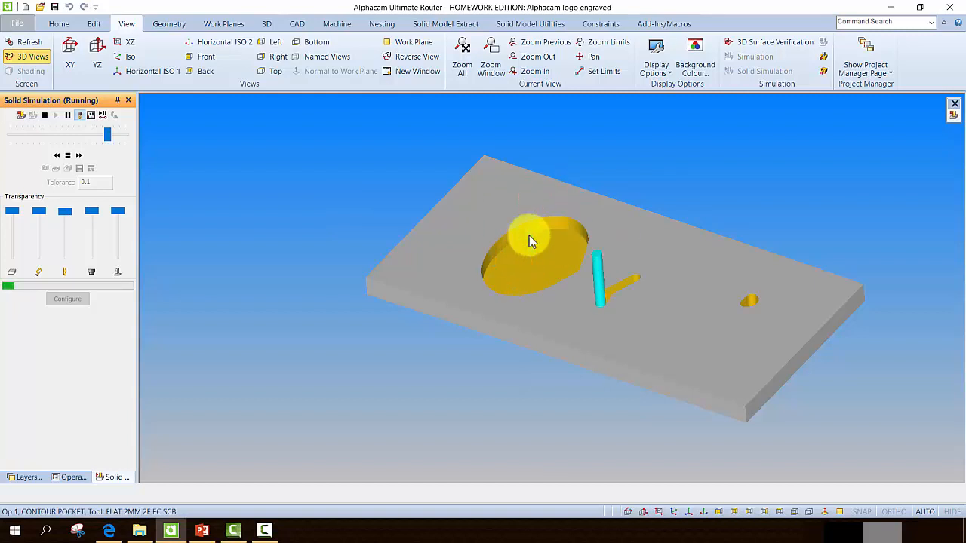
pyautogui.moveTo(494, 370); pyautogui.dragTo(542, 288)
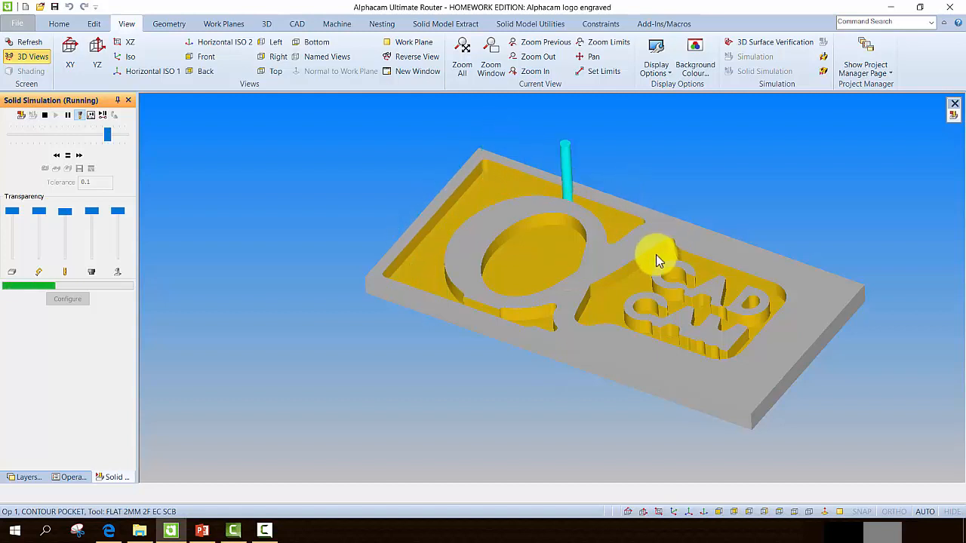
pyautogui.moveTo(690, 151); pyautogui.dragTo(759, 259)
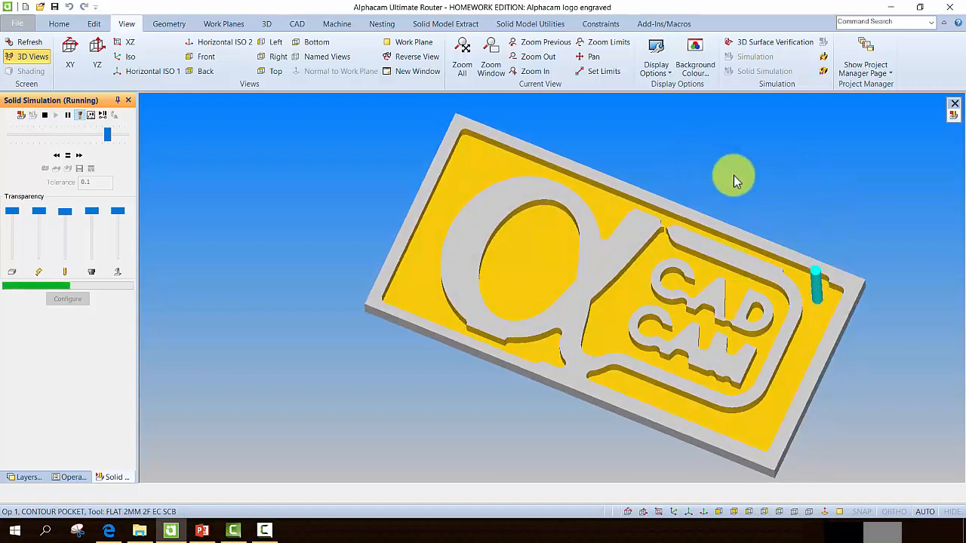
pyautogui.moveTo(776, 176); pyautogui.dragTo(643, 328)
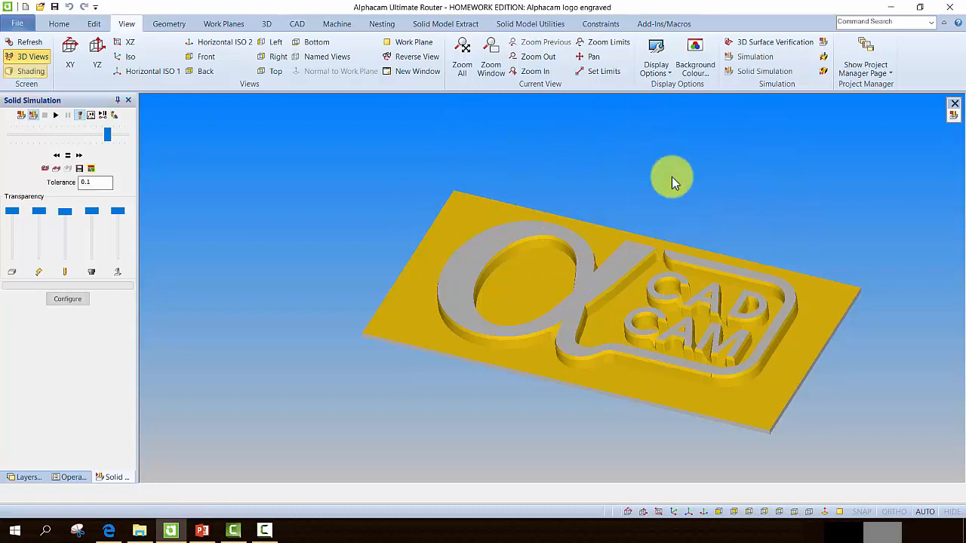
pyautogui.moveTo(685, 236); pyautogui.dragTo(696, 204, button='middle')
pyautogui.moveTo(631, 345)
pyautogui.mouseDown(button='middle')
pyautogui.moveTo(693, 332)
pyautogui.moveTo(675, 366)
pyautogui.moveTo(718, 323)
pyautogui.moveTo(631, 340)
pyautogui.mouseUp(button='middle')
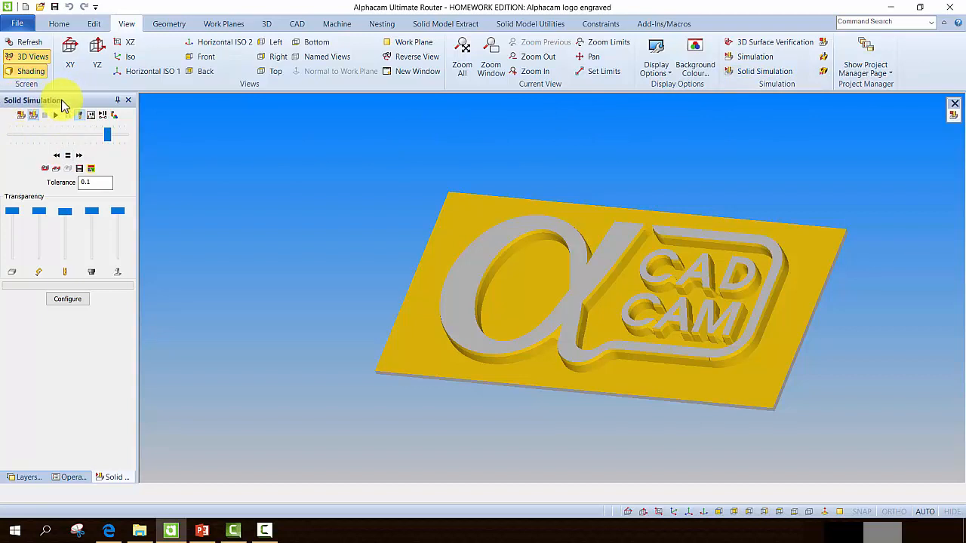
pyautogui.click(128, 100)
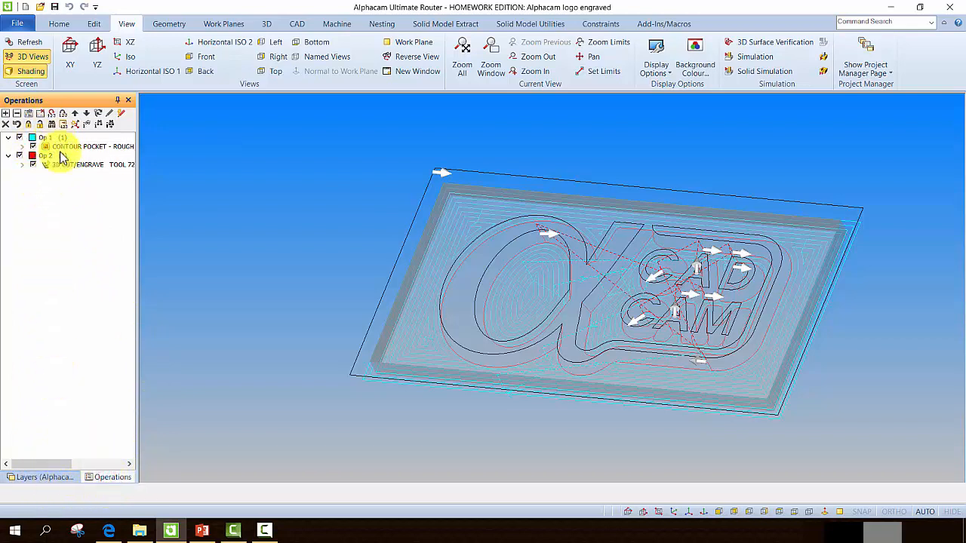
# Step: Reopen the solid simulation and close it without playing it
pyautogui.click(31, 477)
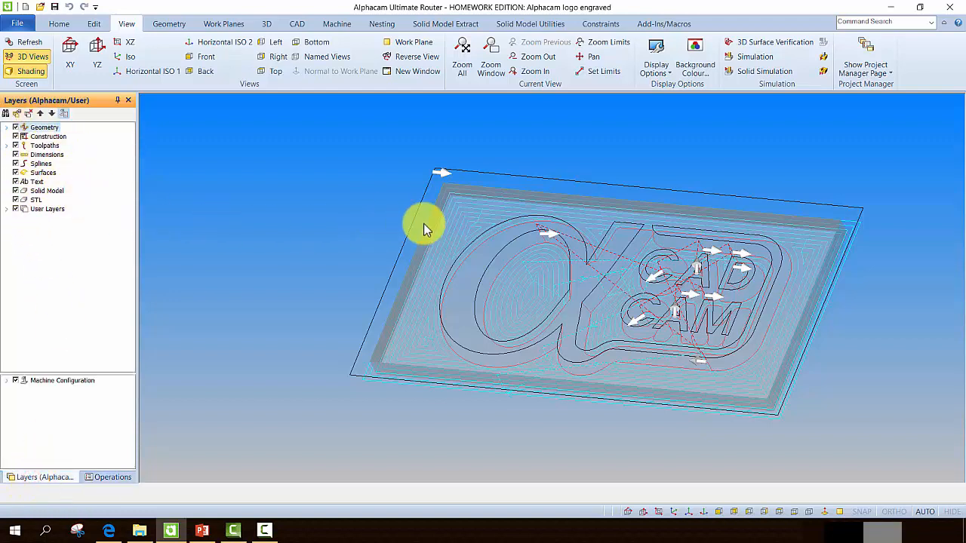
pyautogui.click(744, 71)
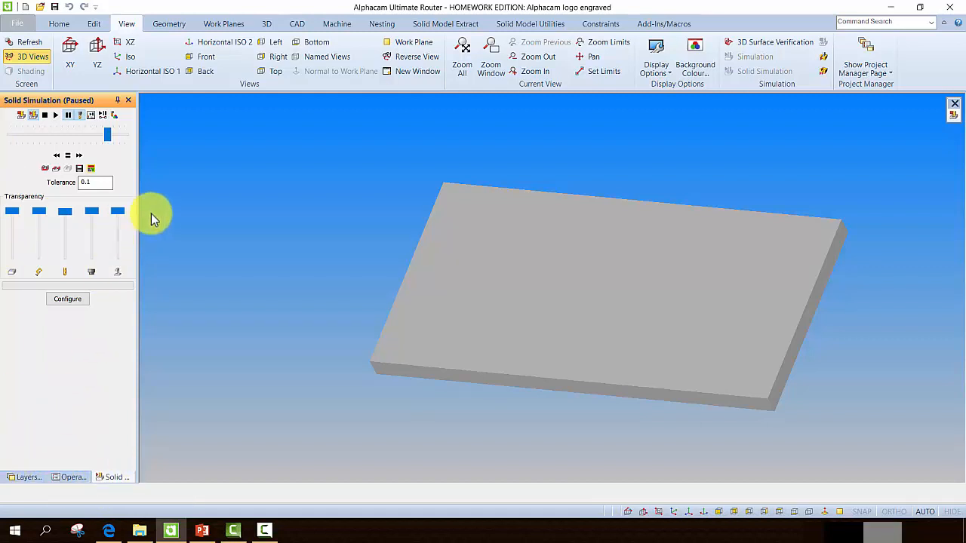
pyautogui.click(129, 101)
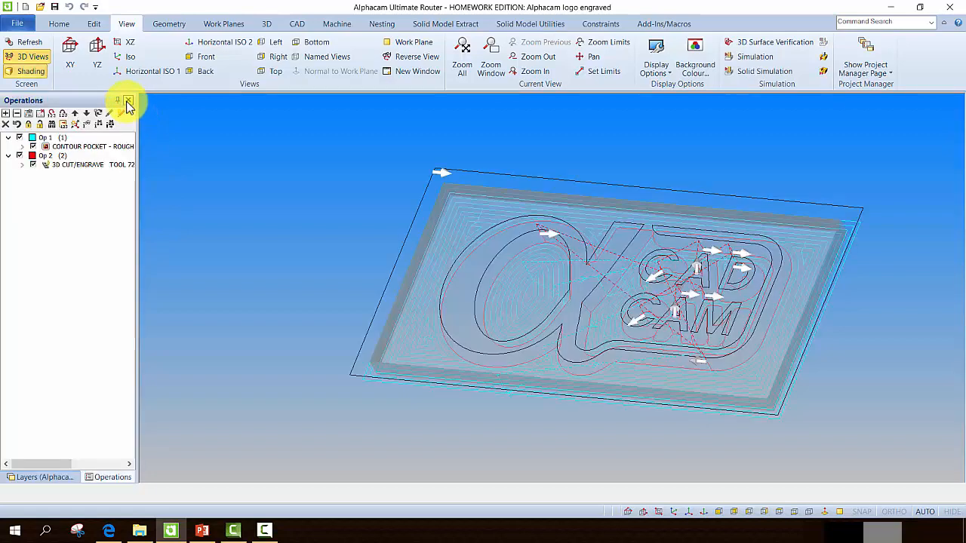
# Step: Hide the project manager and restore its Layers and Operations pages, ending on Operations
pyautogui.click(127, 102)
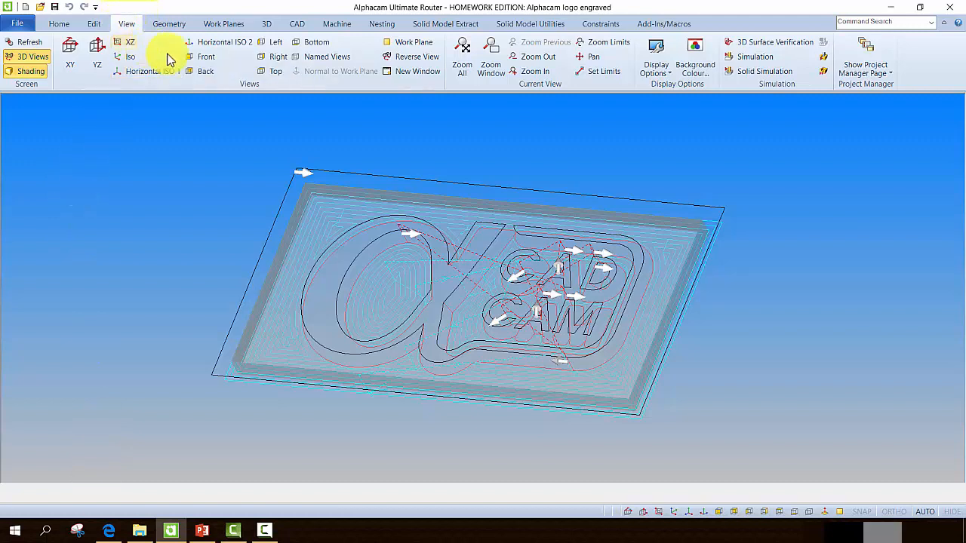
pyautogui.click(890, 77)
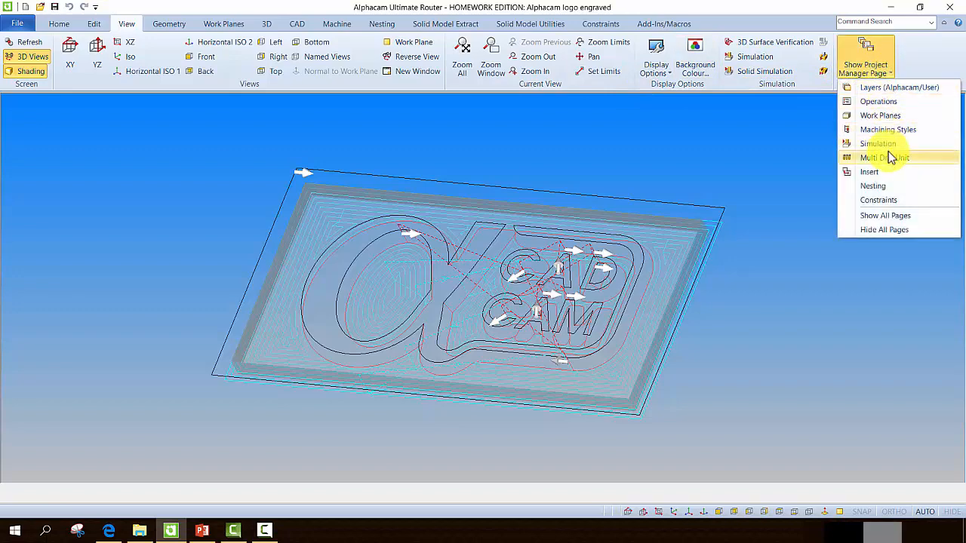
pyautogui.click(877, 89)
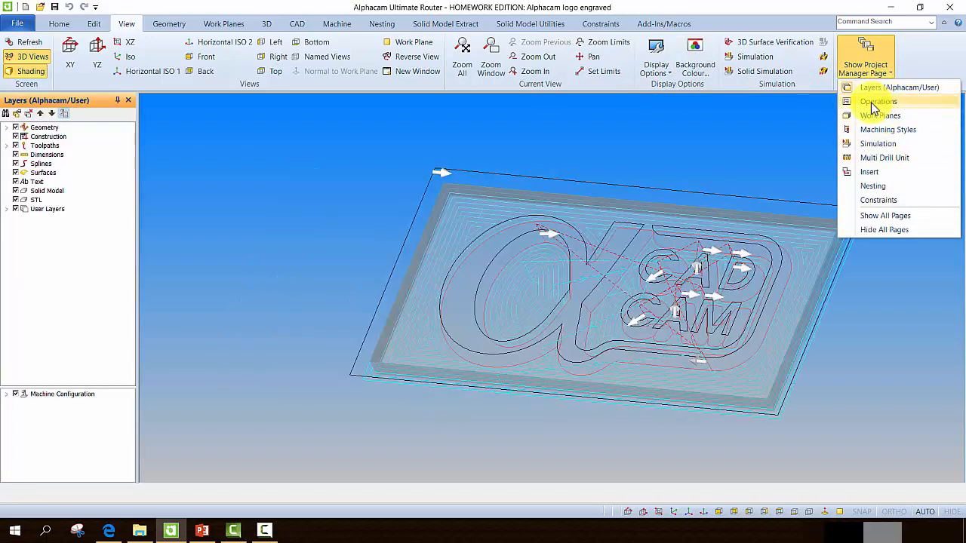
pyautogui.click(873, 103)
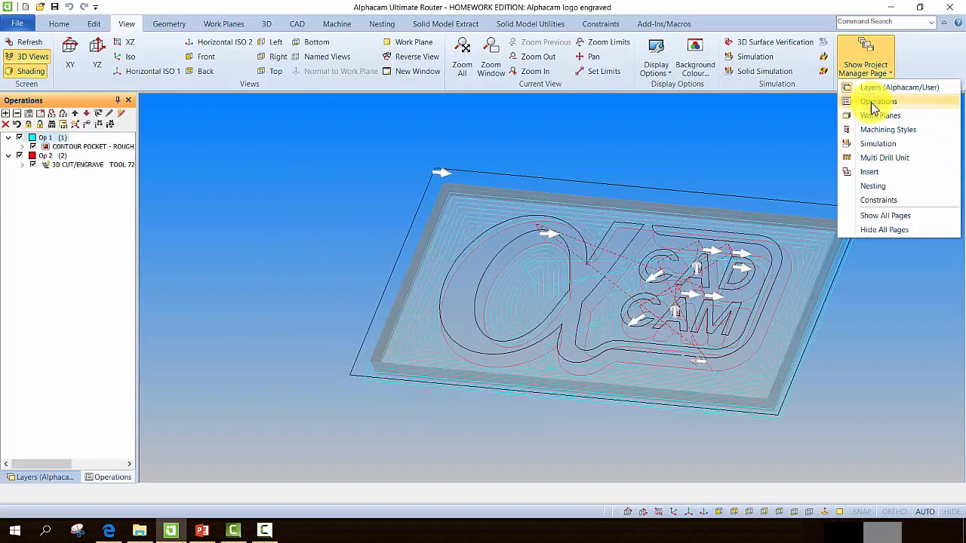
pyautogui.click(732, 12)
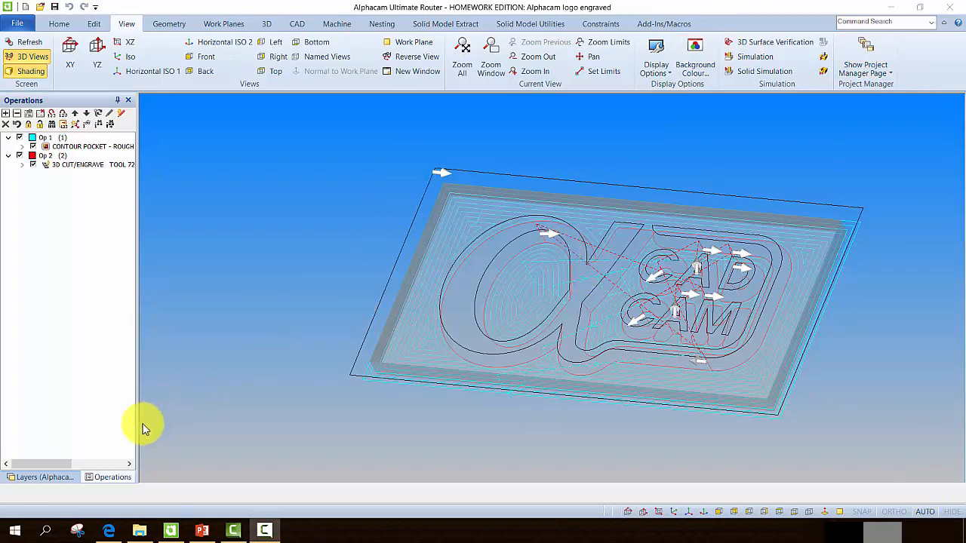
pyautogui.click(98, 480)
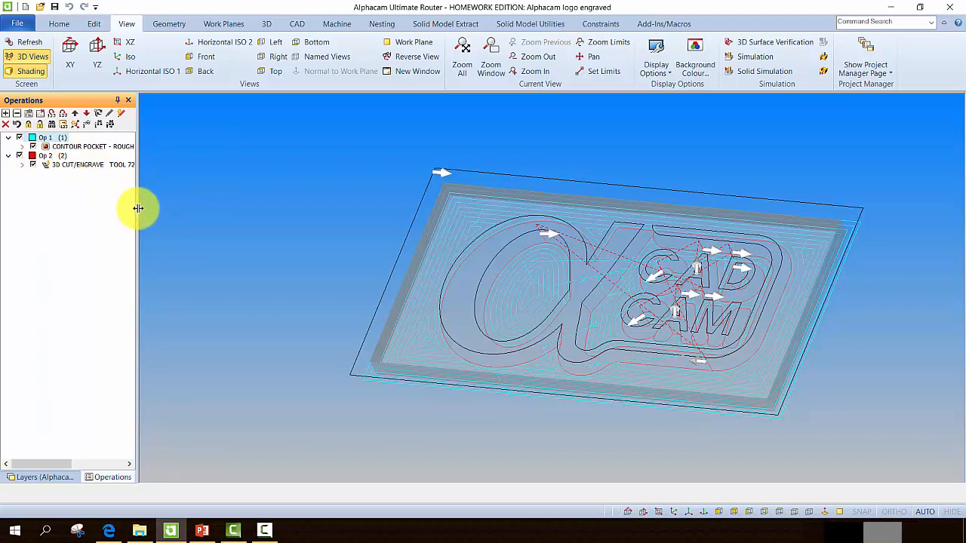
# Step: Widen the project manager to show more of the operation names and reposition the logo beside it
pyautogui.moveTo(136, 206); pyautogui.dragTo(200, 204)
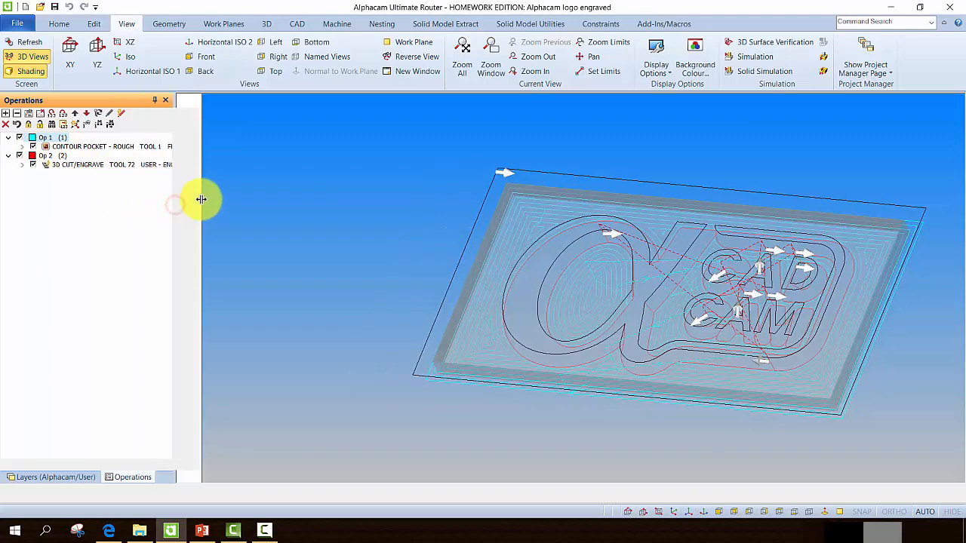
pyautogui.moveTo(640, 300); pyautogui.dragTo(558, 297, button='middle')
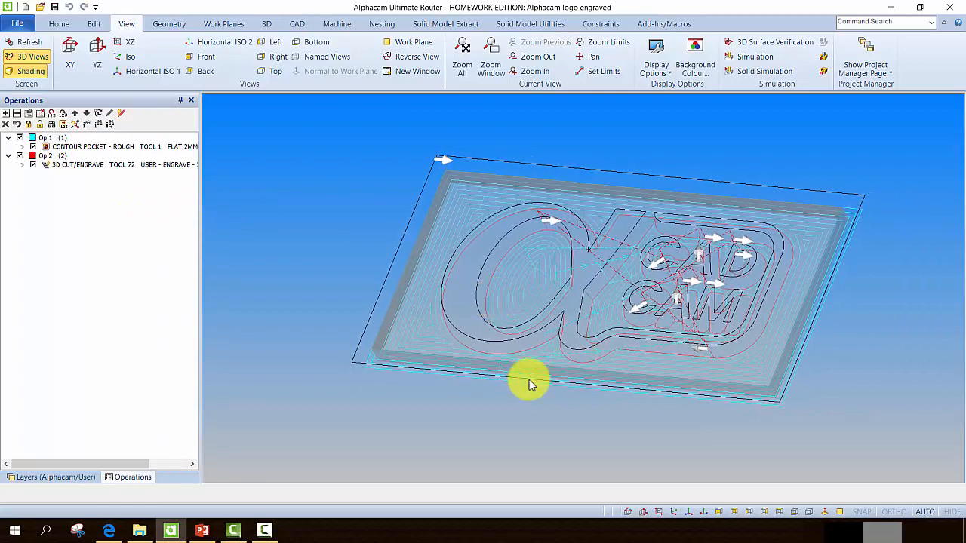
pyautogui.moveTo(362, 401); pyautogui.dragTo(556, 239)
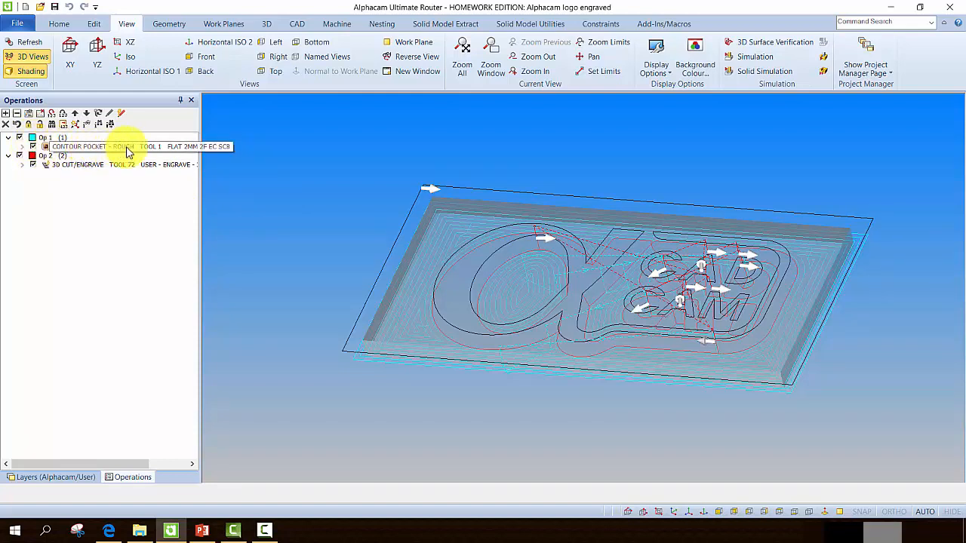
# Step: Expand the contour pocket operation's geometries and toolpaths and highlight several of them in the drawing
pyautogui.click(104, 219)
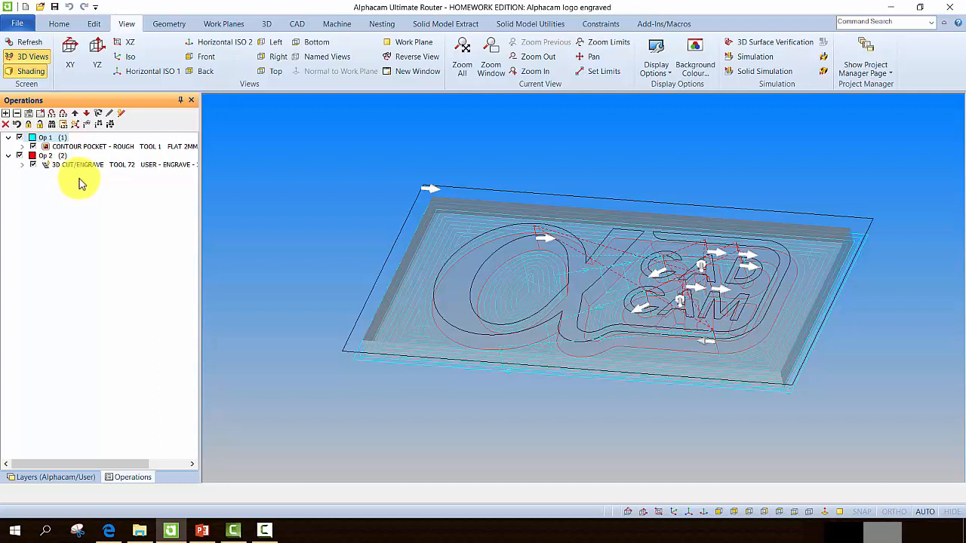
pyautogui.click(21, 146)
pyautogui.click(35, 156)
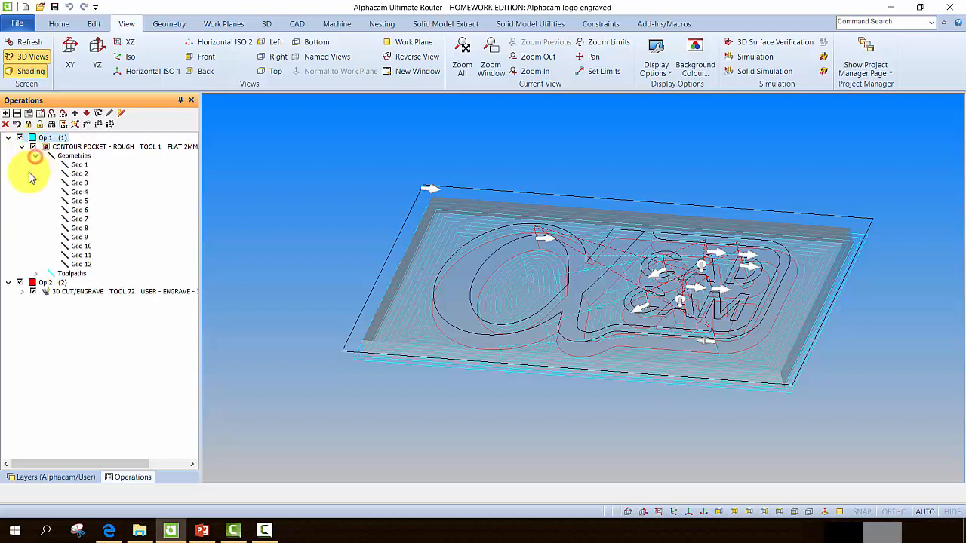
pyautogui.click(37, 274)
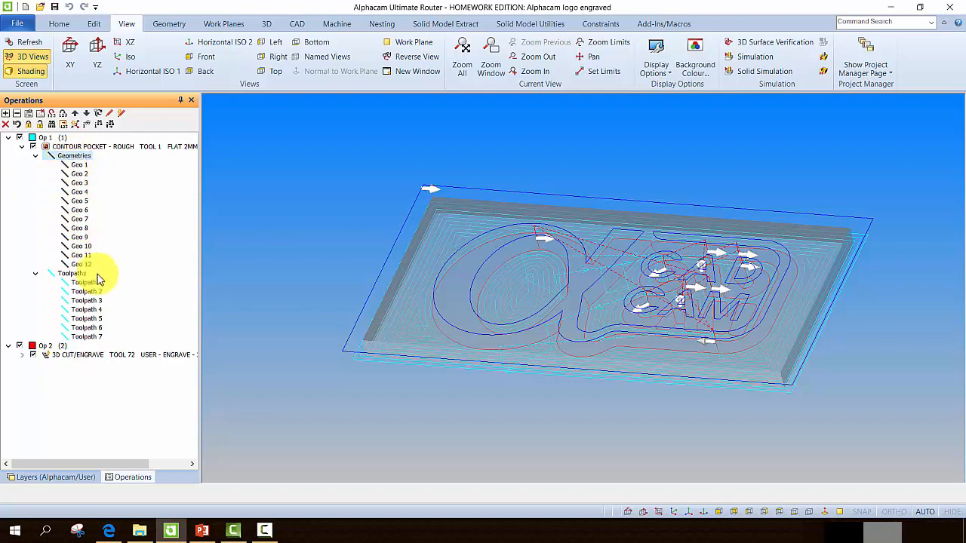
pyautogui.click(72, 274)
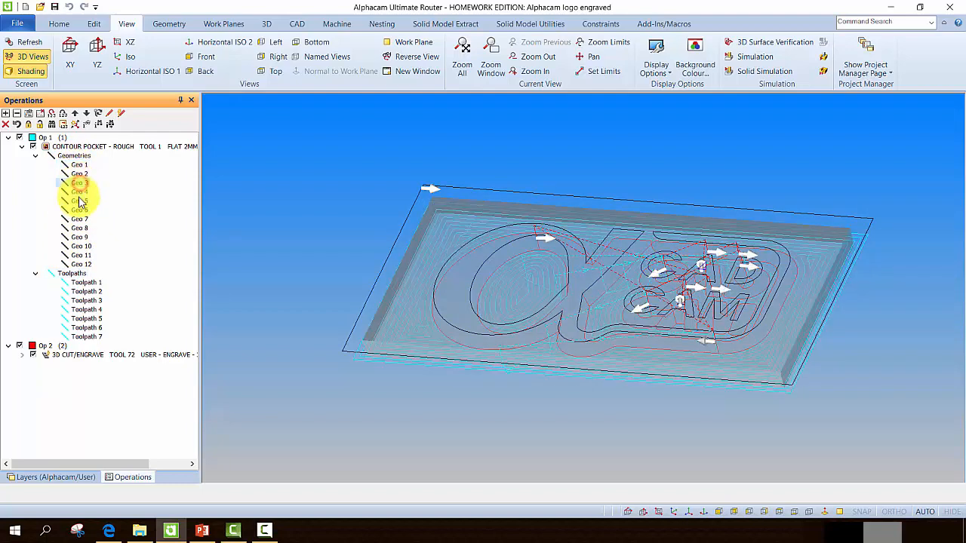
pyautogui.click(78, 219)
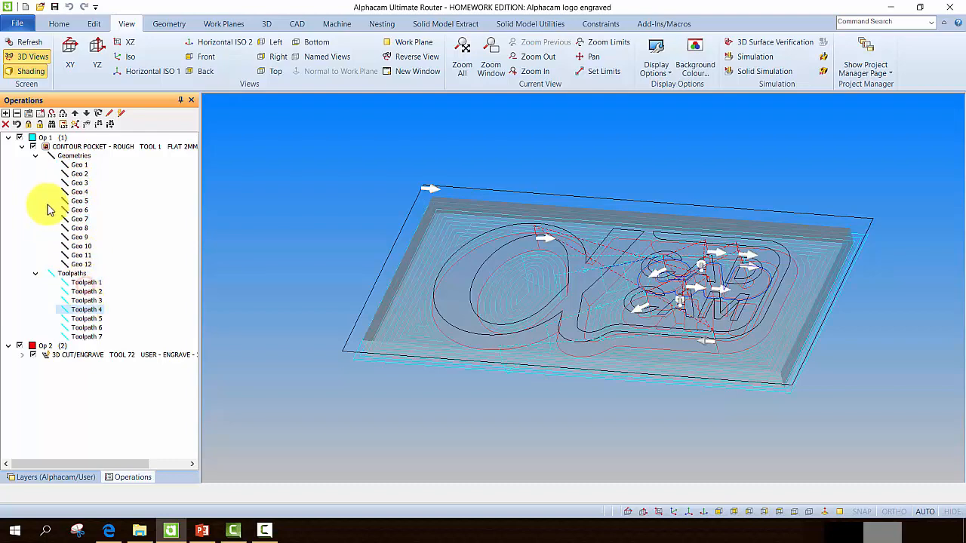
# Step: Collapse the contour pocket operation's geometries and toolpaths, and orbit the logo to a shallower tilt
pyautogui.click(35, 155)
pyautogui.click(35, 165)
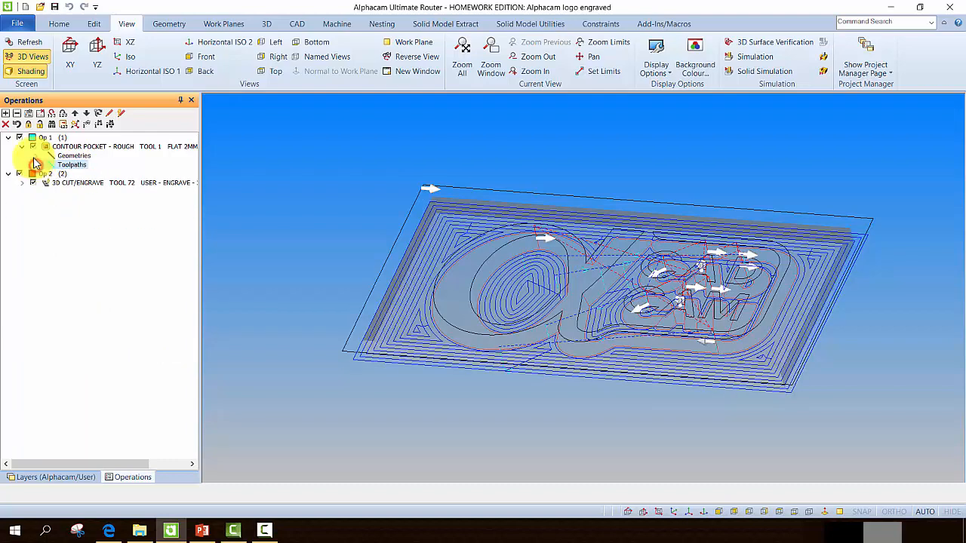
pyautogui.click(22, 147)
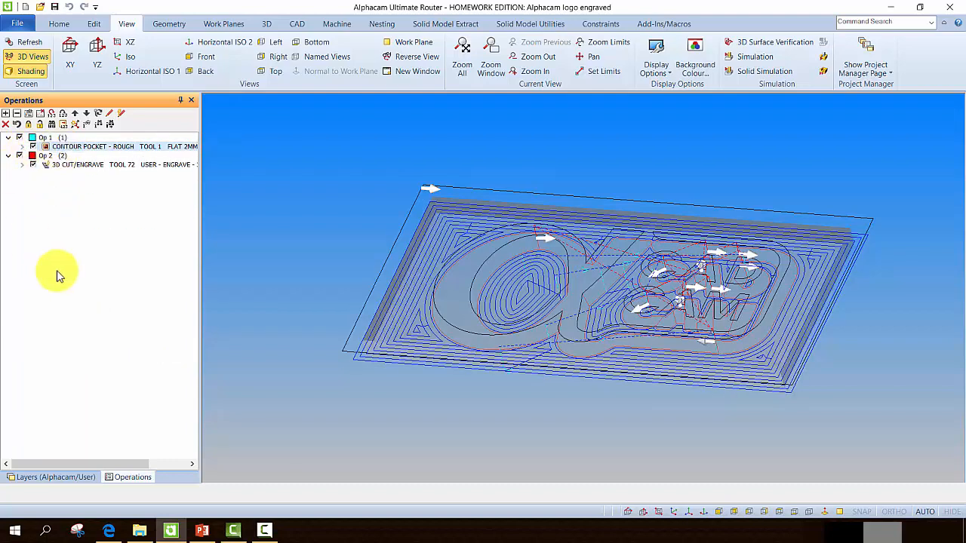
pyautogui.moveTo(453, 302); pyautogui.dragTo(558, 336)
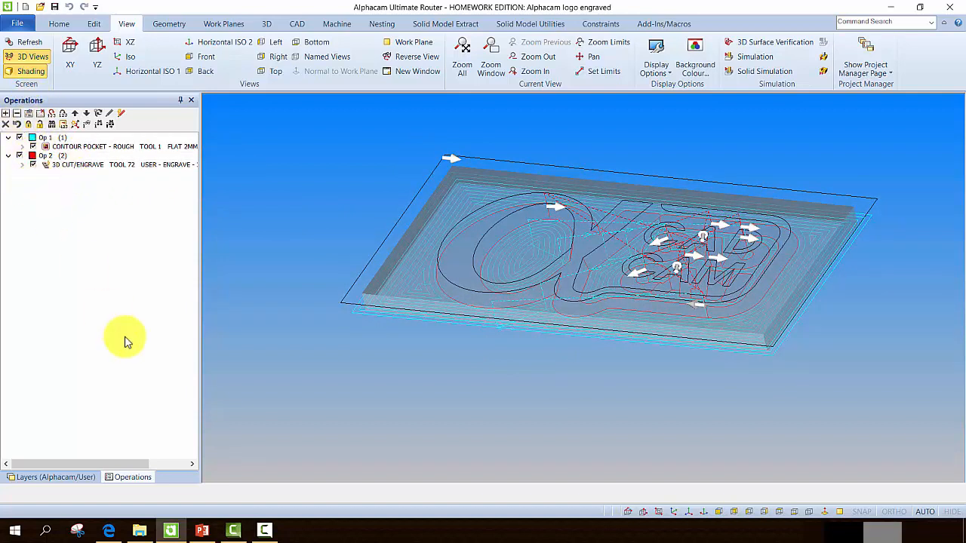
# Step: Narrow the project manager to give the drawing area more room, and adjust the logo's viewing position
pyautogui.moveTo(504, 366); pyautogui.dragTo(529, 366, button='middle')
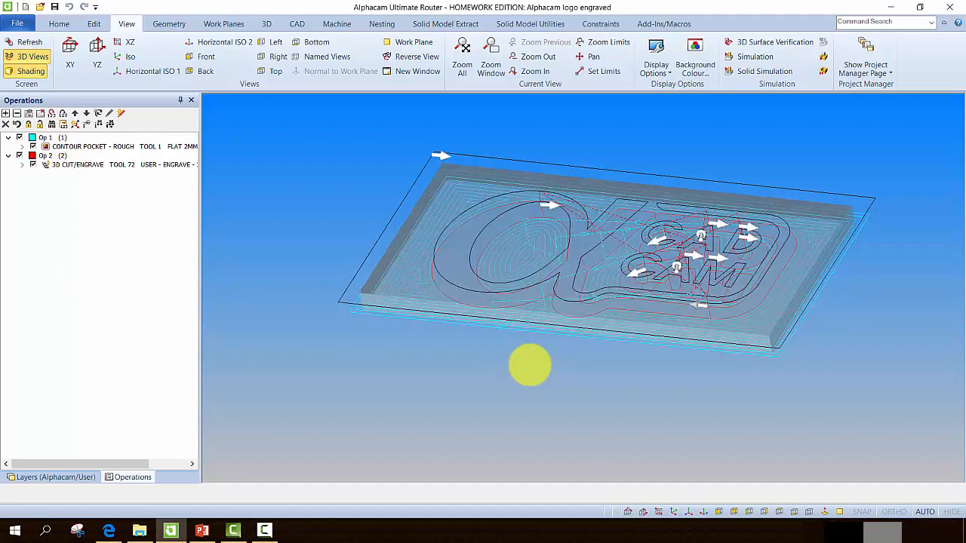
pyautogui.moveTo(199, 222); pyautogui.dragTo(132, 227)
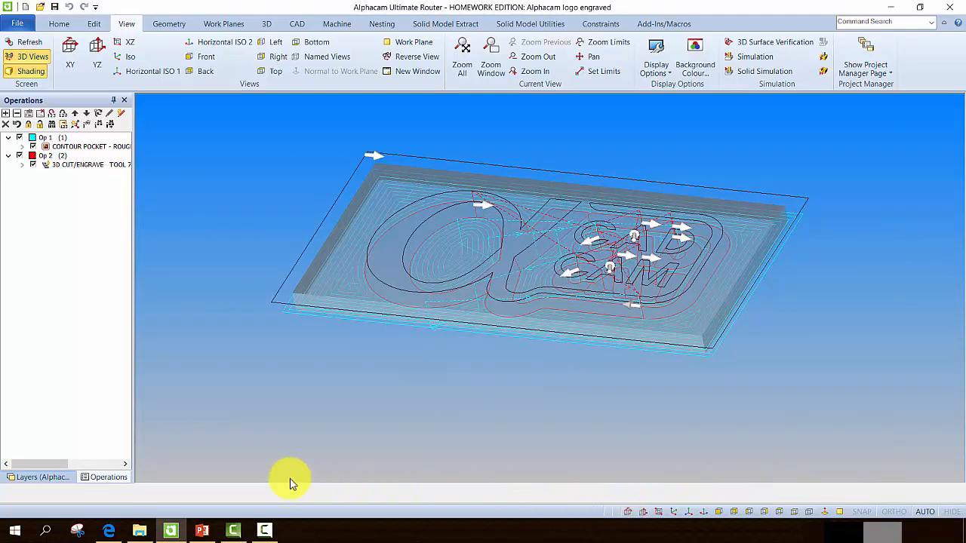
pyautogui.moveTo(416, 360)
pyautogui.mouseDown()
pyautogui.moveTo(468, 322)
pyautogui.moveTo(405, 354)
pyautogui.mouseUp()
# Step: View the logo in the XY and Iso orientations, and bring up and dismiss the circular view shortcut menu
pyautogui.click(67, 54)
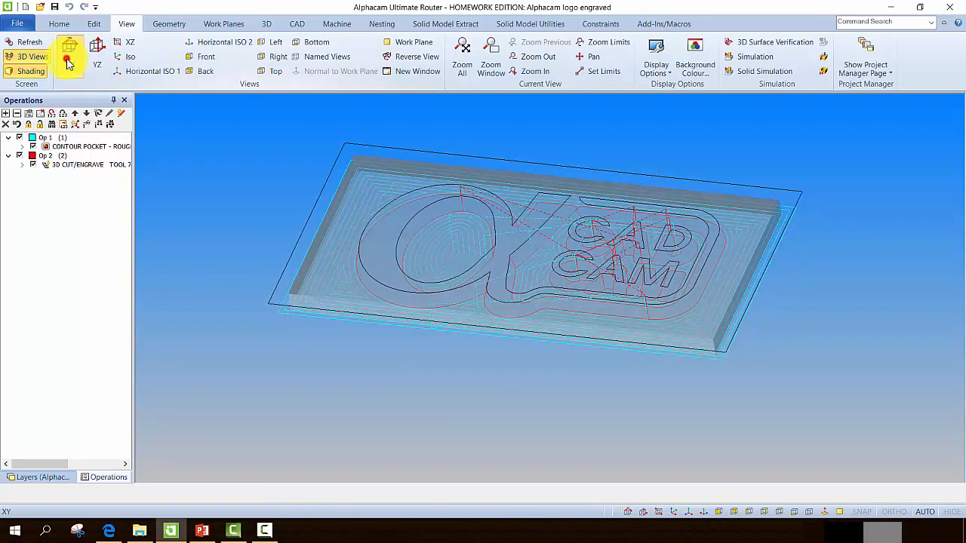
pyautogui.click(130, 57)
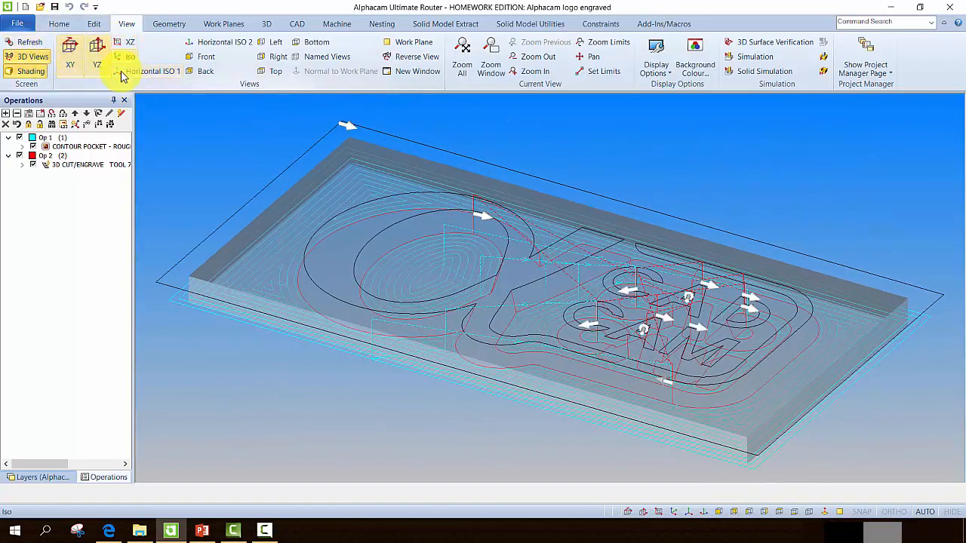
pyautogui.click(122, 71)
pyautogui.rightClick(273, 206)
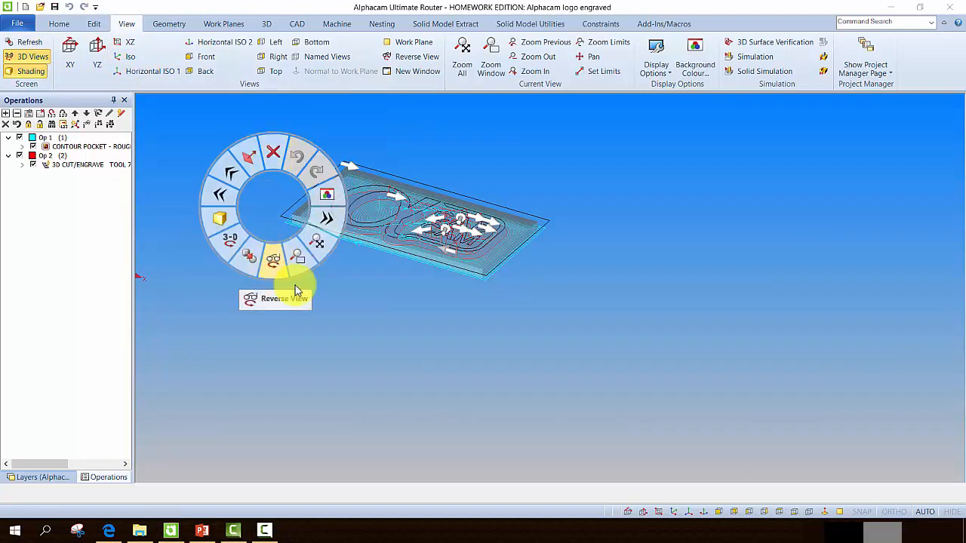
pyautogui.click(315, 306)
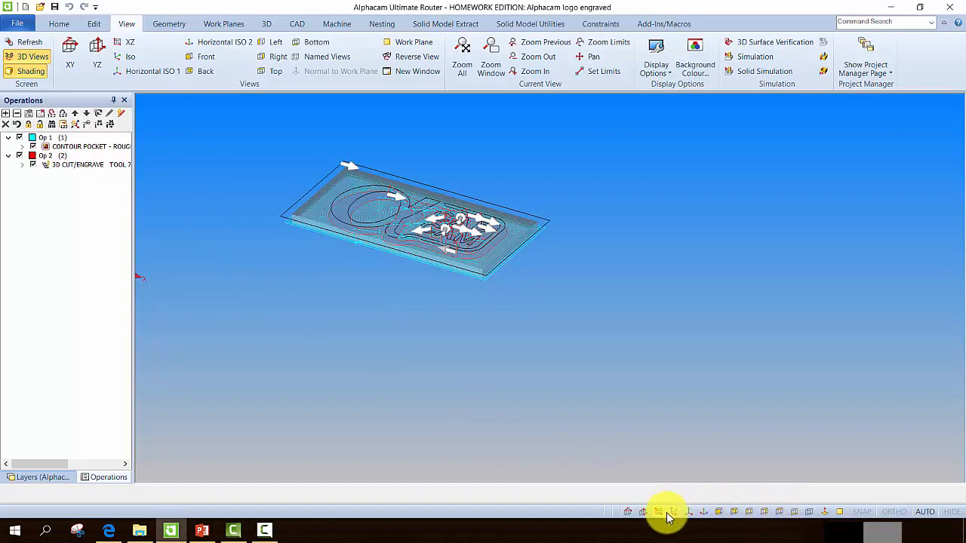
# Step: View the logo in the YZ, XY and Horizontal ISO 1 orientations, and practise zooming and panning it around the drawing area
pyautogui.click(643, 512)
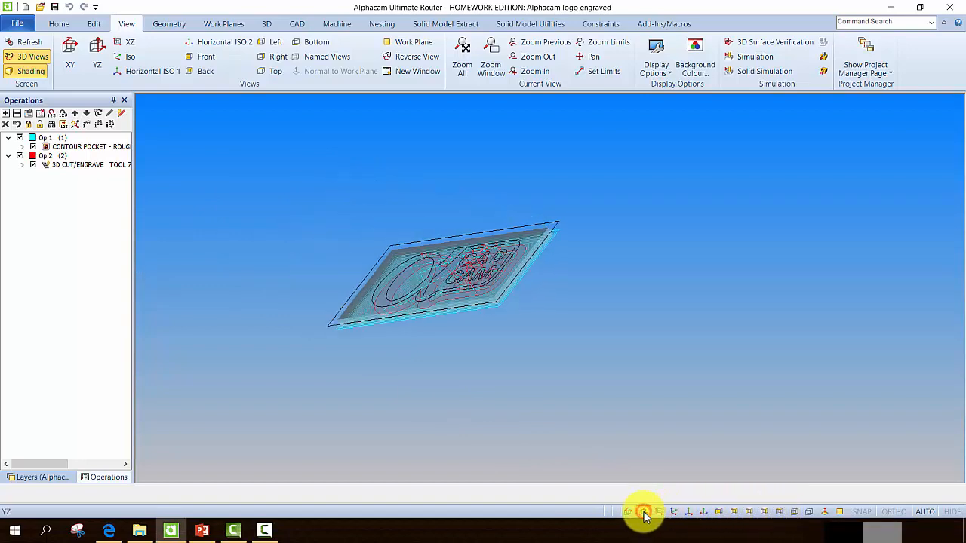
pyautogui.click(688, 512)
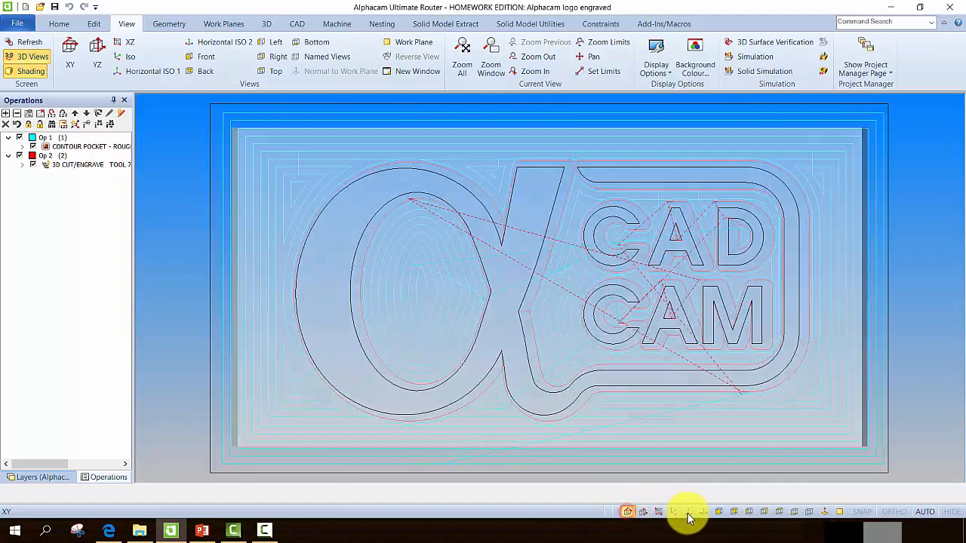
pyautogui.click(692, 508)
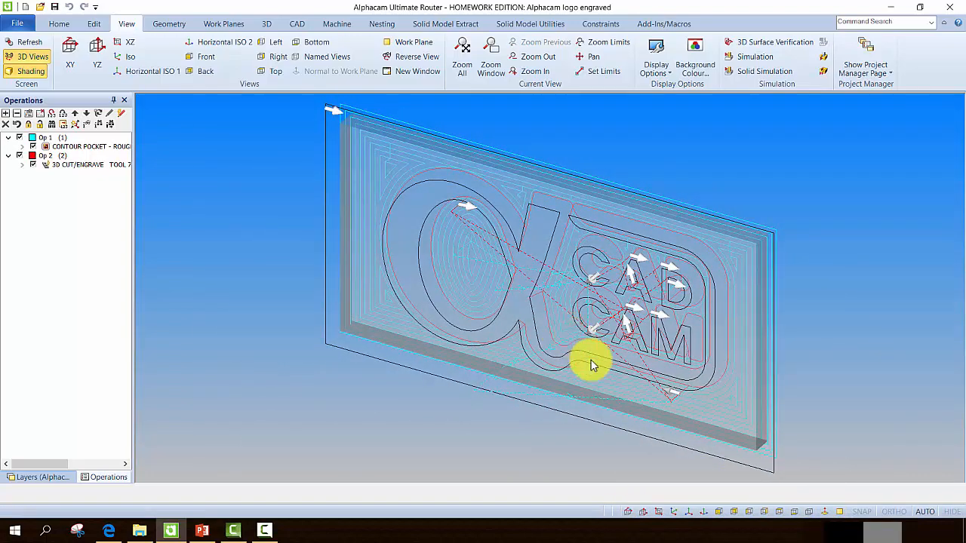
pyautogui.scroll(-5, 556, 329)
pyautogui.scroll(4, 556, 330)
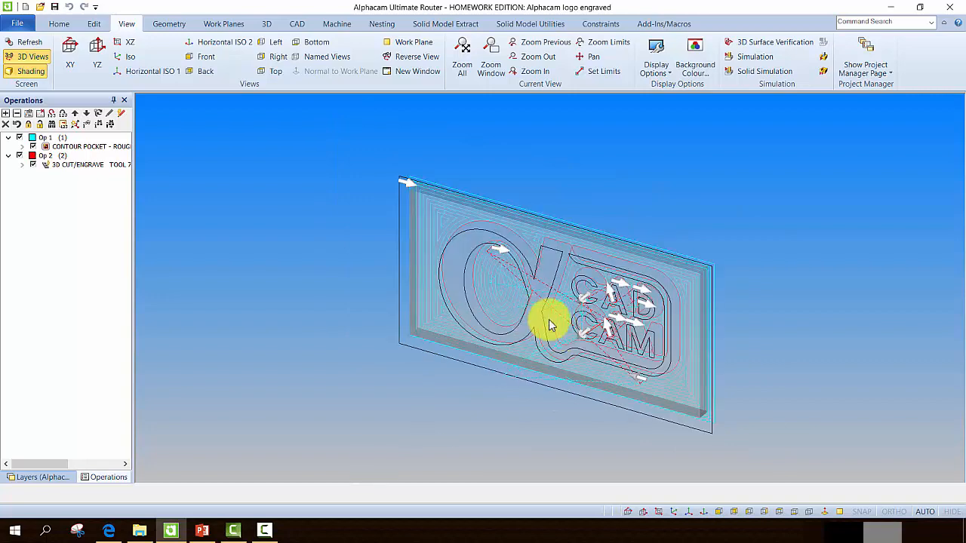
pyautogui.moveTo(613, 281); pyautogui.dragTo(593, 260, button='middle')
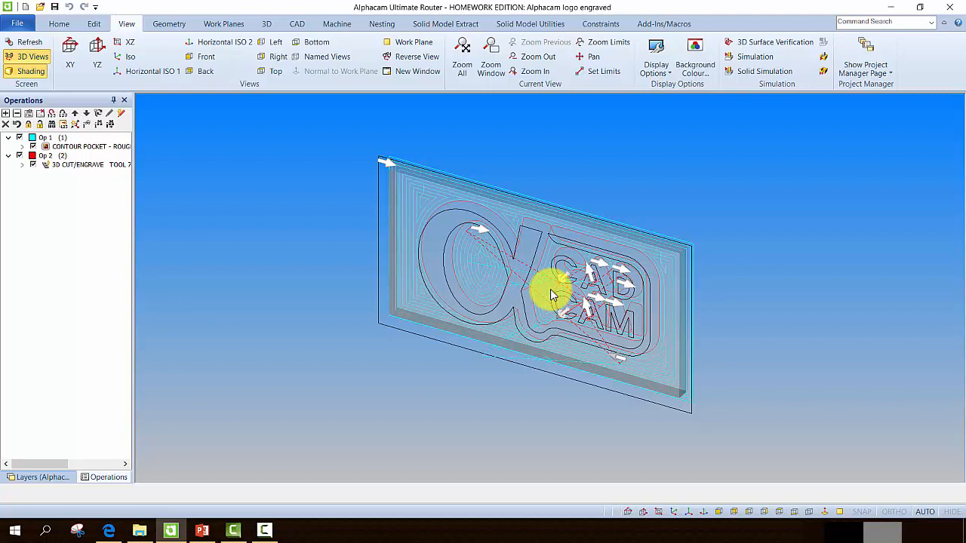
pyautogui.moveTo(483, 261)
pyautogui.mouseDown(button='middle')
pyautogui.moveTo(593, 198)
pyautogui.moveTo(516, 240)
pyautogui.moveTo(442, 250)
pyautogui.mouseUp(button='middle')
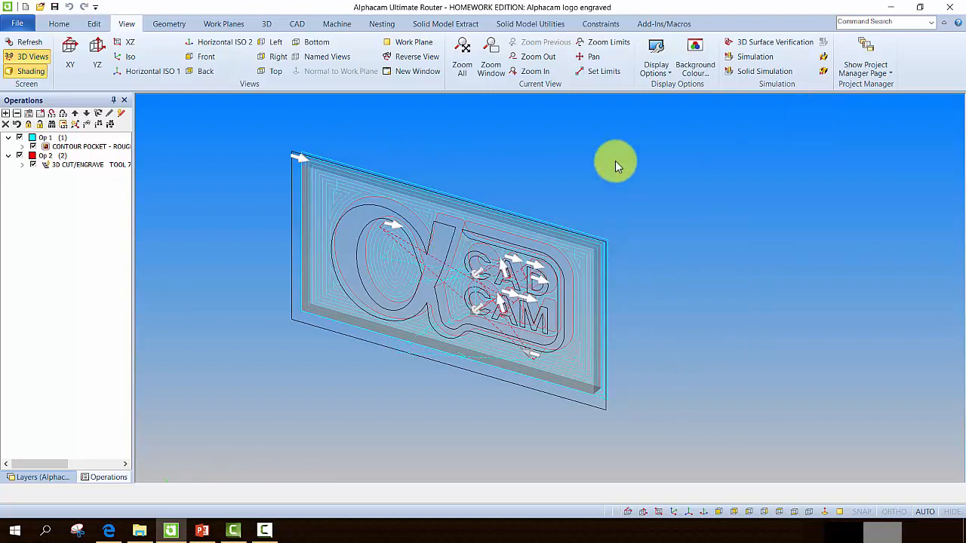
pyautogui.moveTo(519, 231); pyautogui.dragTo(651, 225, button='middle')
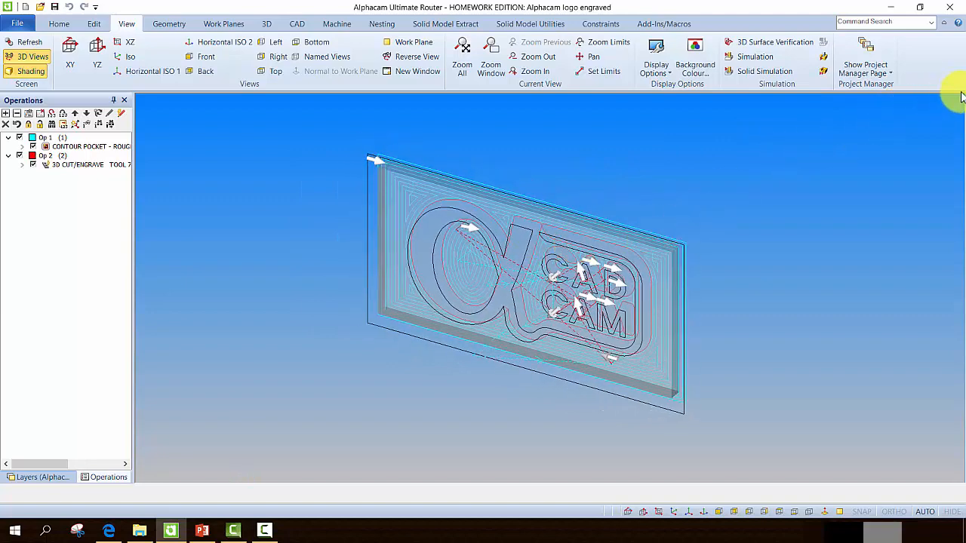
pyautogui.moveTo(466, 248); pyautogui.dragTo(434, 272, button='middle')
pyautogui.moveTo(487, 225); pyautogui.dragTo(462, 235, button='middle')
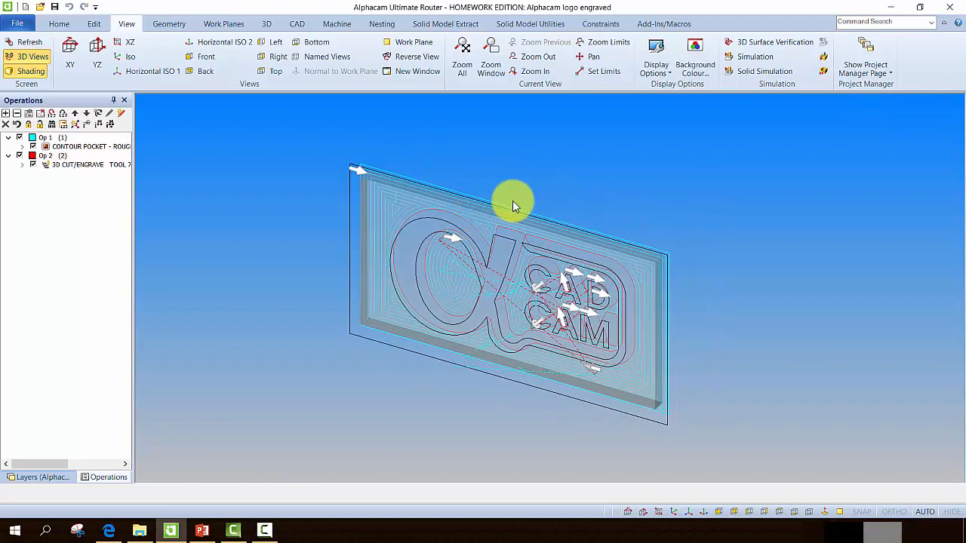
# Step: Start a new drawing without saving the changes to the engraved logo drawing
pyautogui.click(16, 22)
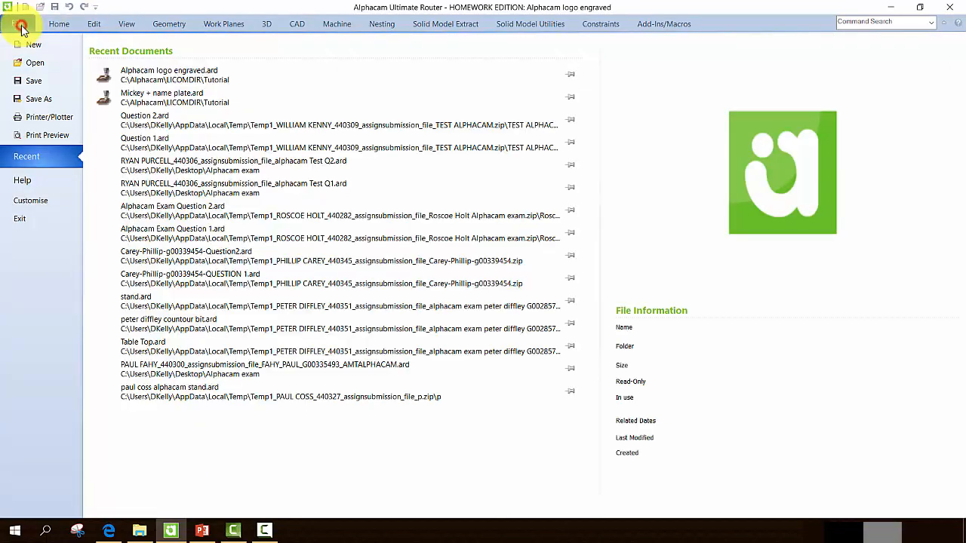
pyautogui.click(30, 47)
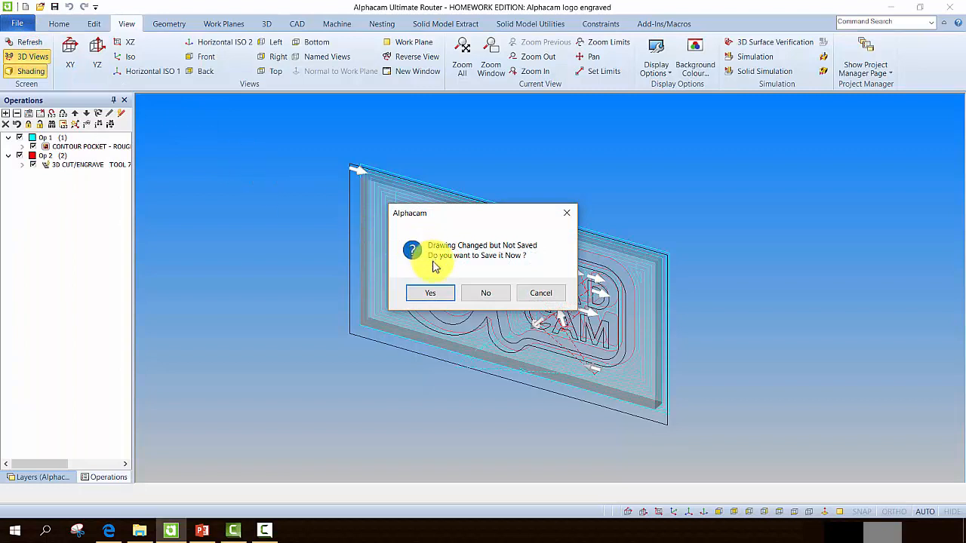
pyautogui.click(495, 295)
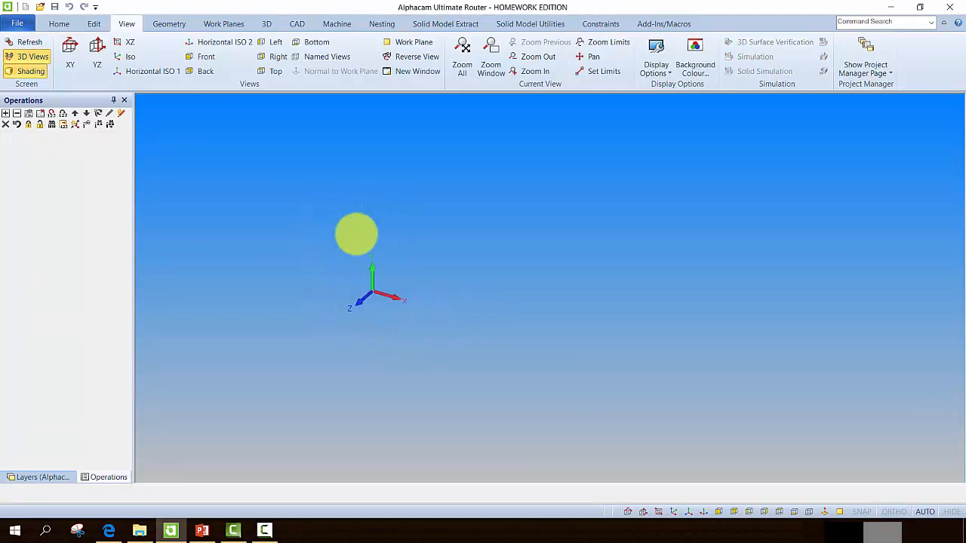
# Step: Examine the X, Y and Z directions of the origin axes in the empty drawing from several positions
pyautogui.moveTo(442, 340); pyautogui.dragTo(344, 333, button='middle')
pyautogui.scroll(-2, 358, 306)
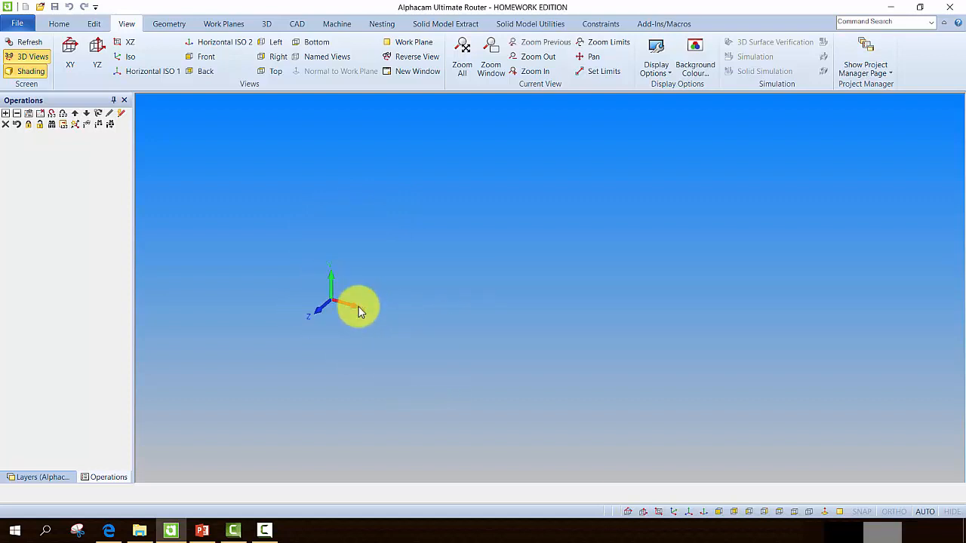
pyautogui.moveTo(448, 333); pyautogui.dragTo(645, 322, button='middle')
pyautogui.moveTo(500, 345); pyautogui.dragTo(470, 401, button='middle')
pyautogui.moveTo(347, 317); pyautogui.dragTo(329, 291, button='middle')
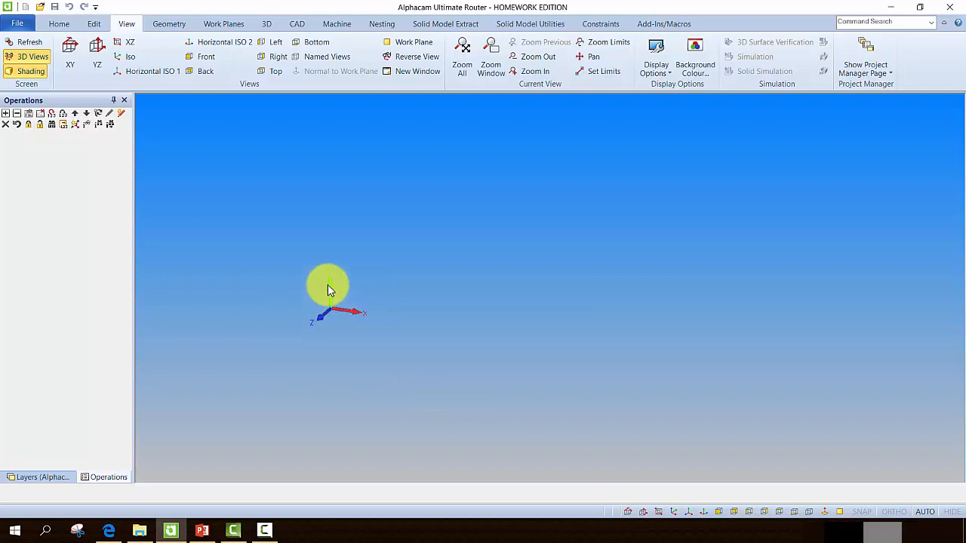
pyautogui.moveTo(313, 327); pyautogui.dragTo(360, 329, button='middle')
pyautogui.moveTo(360, 323); pyautogui.dragTo(339, 306, button='middle')
# Step: Switch the empty drawing to the flat XY view and shift the origin within it
pyautogui.click(68, 53)
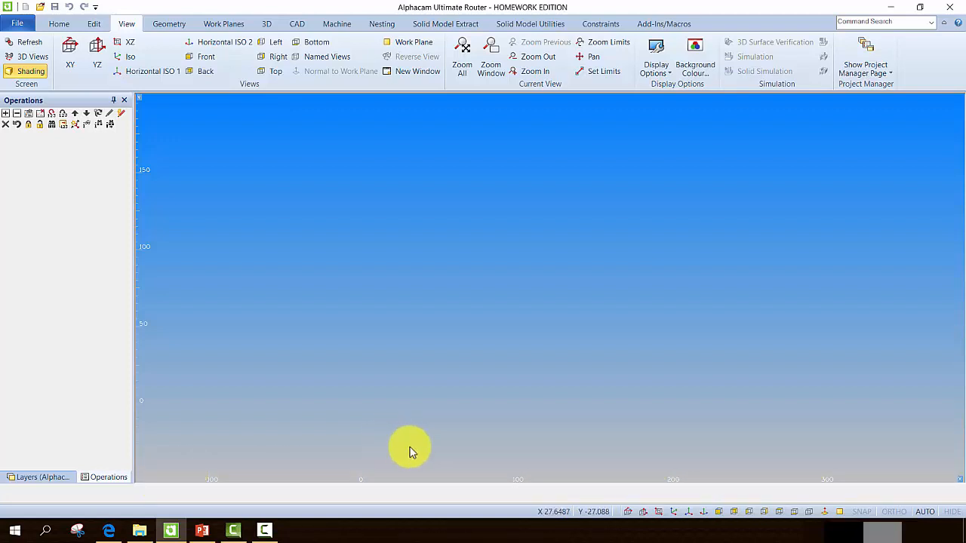
pyautogui.click(237, 397)
pyautogui.moveTo(293, 351); pyautogui.dragTo(171, 355, button='middle')
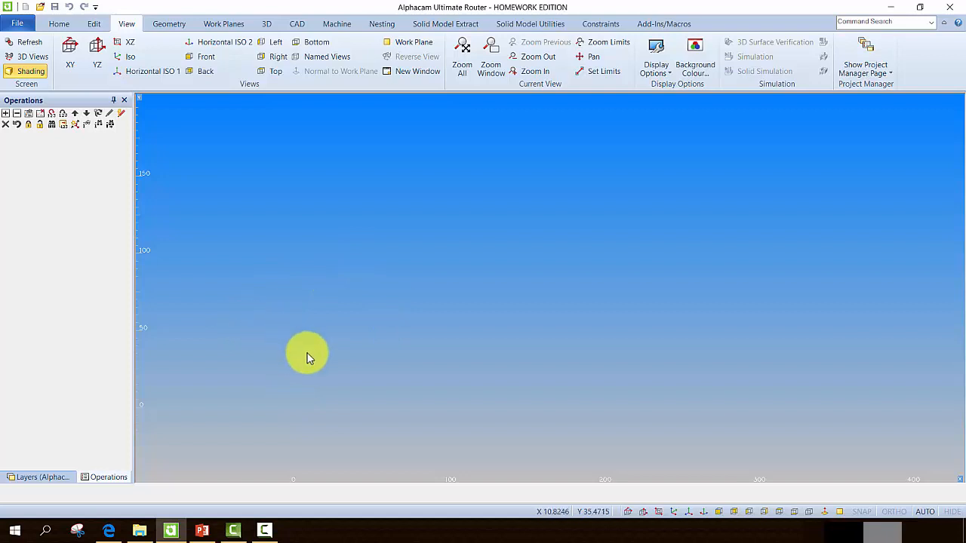
# Step: Draw a continuous freehand zigzag of eleven line segments from about X -225, Y 94 to about X -122, Y 118, and finish the Line command
pyautogui.click(168, 24)
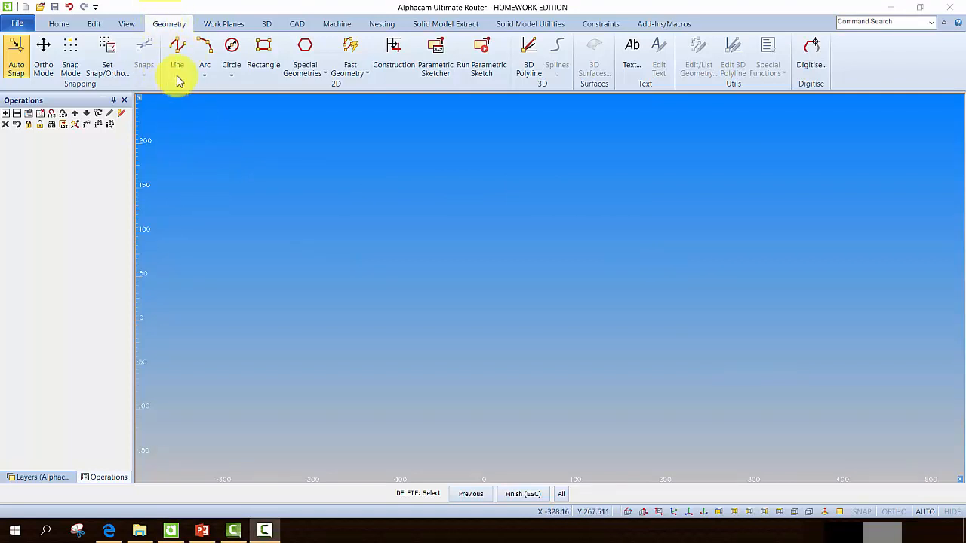
pyautogui.click(178, 51)
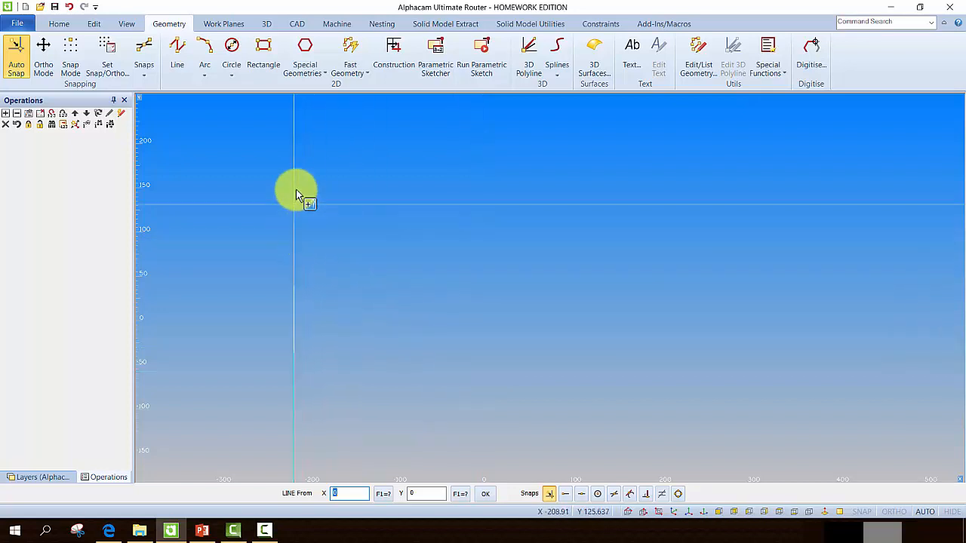
pyautogui.click(281, 237)
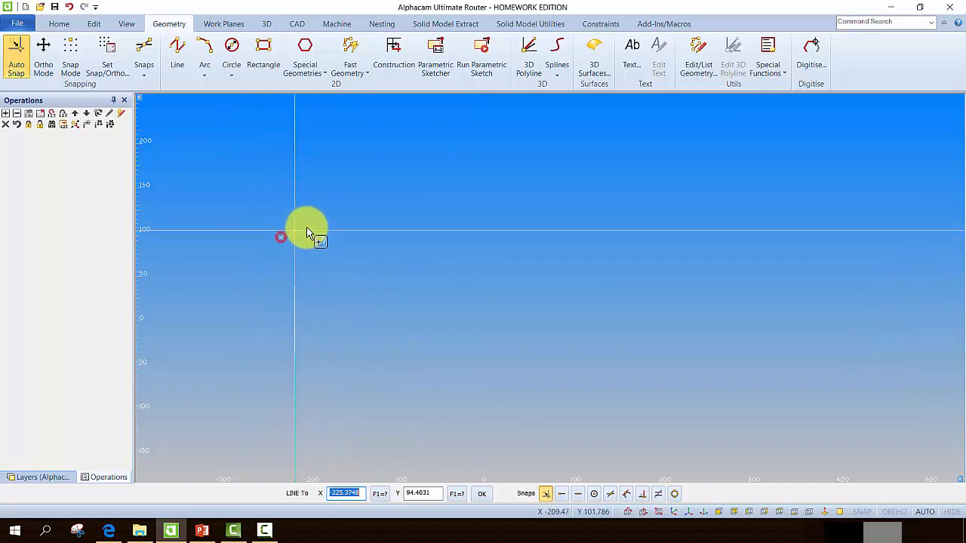
pyautogui.click(376, 159)
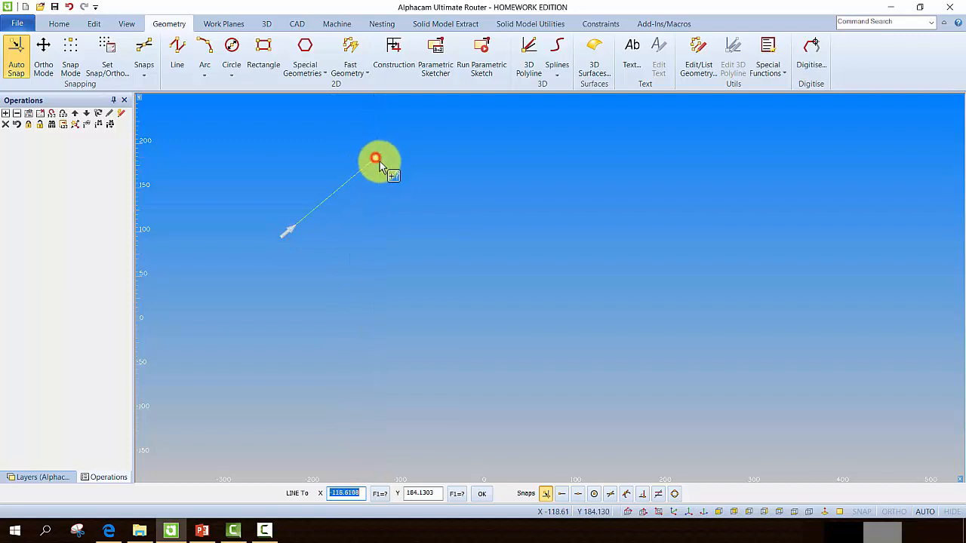
pyautogui.click(453, 240)
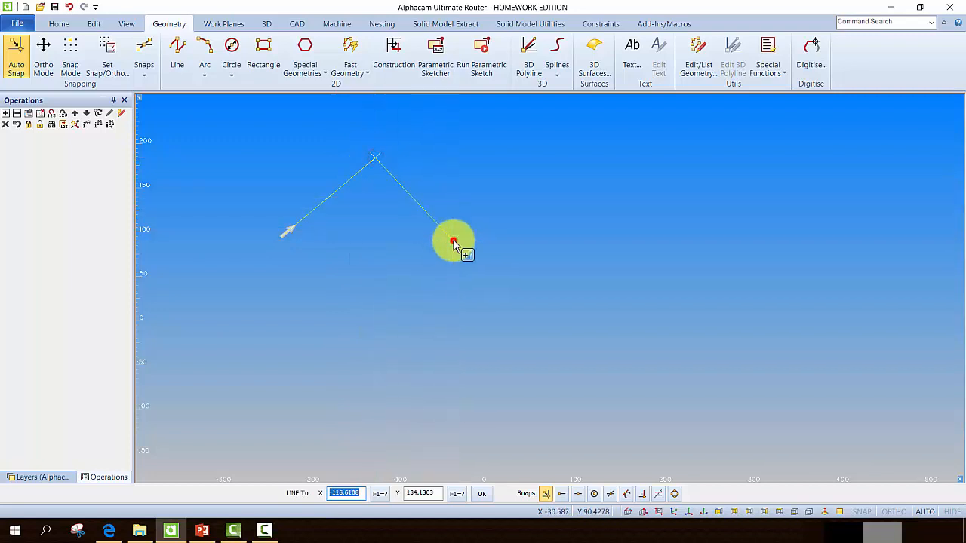
pyautogui.click(538, 152)
pyautogui.click(603, 234)
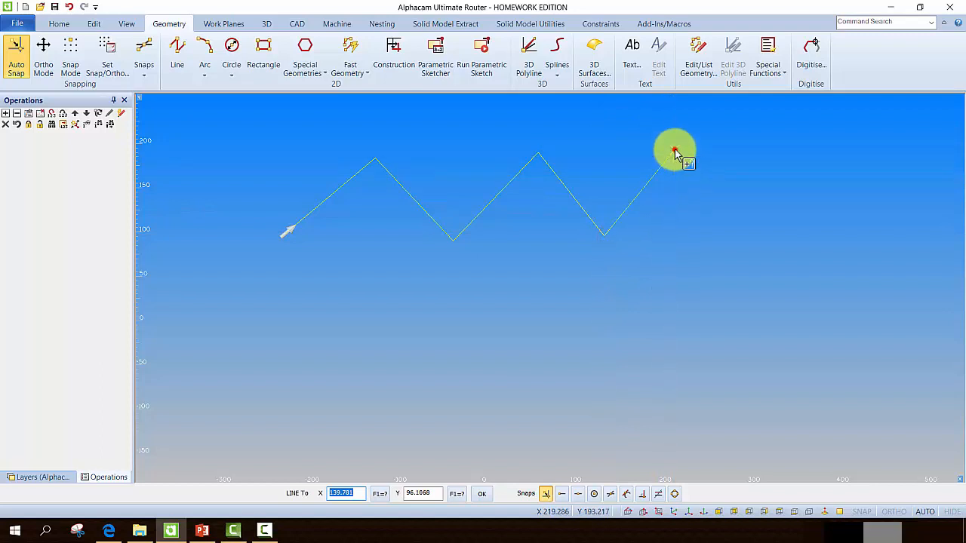
pyautogui.click(674, 151)
pyautogui.click(798, 234)
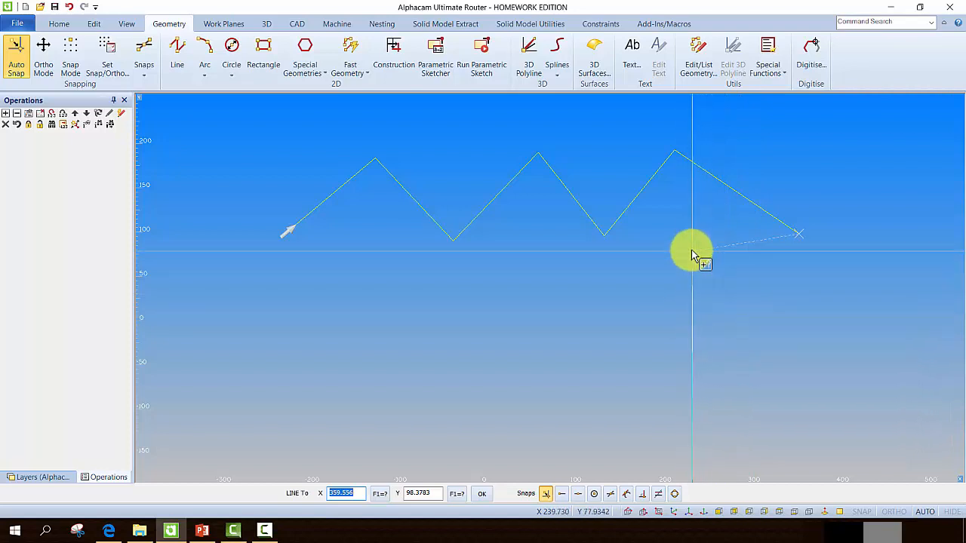
pyautogui.click(676, 230)
pyautogui.click(580, 297)
pyautogui.click(540, 217)
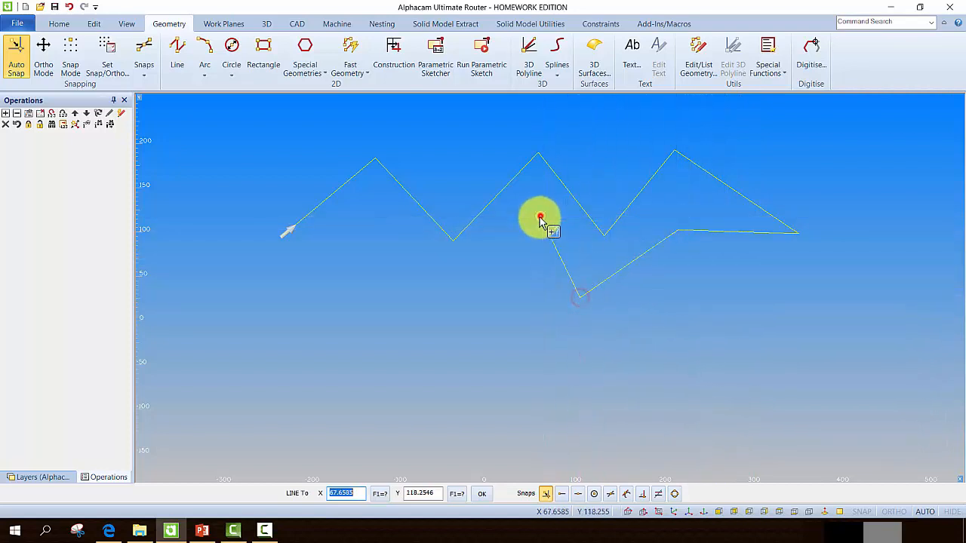
pyautogui.click(414, 305)
pyautogui.click(372, 217)
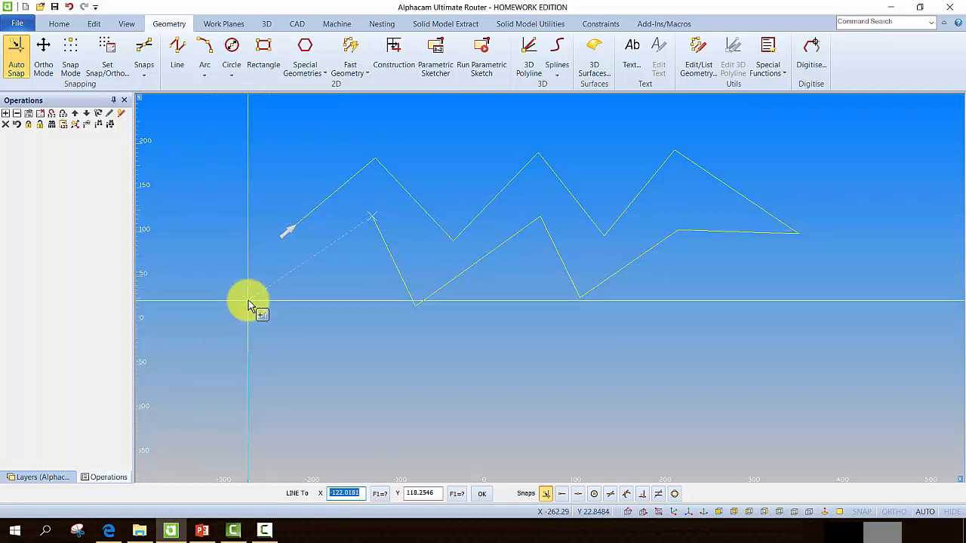
pyautogui.press('Escape')
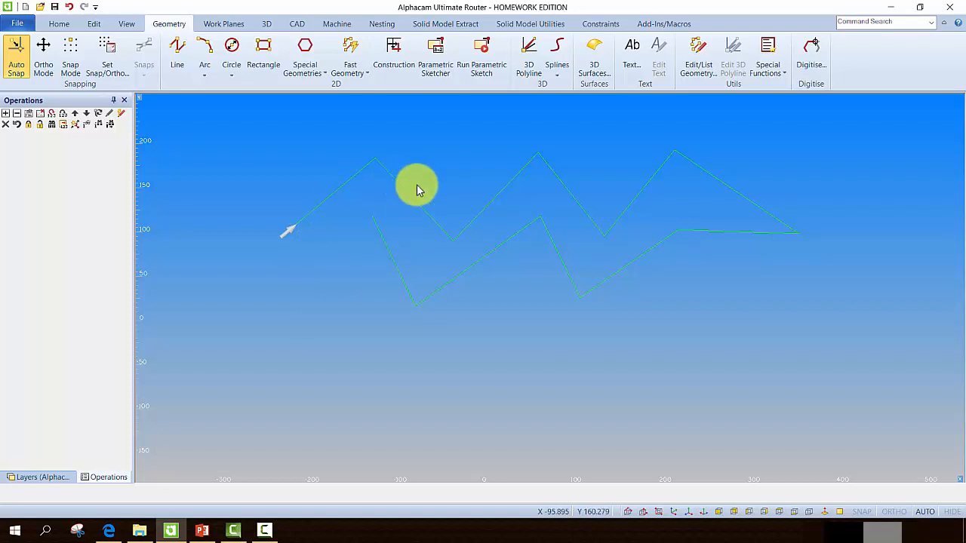
pyautogui.click(656, 168)
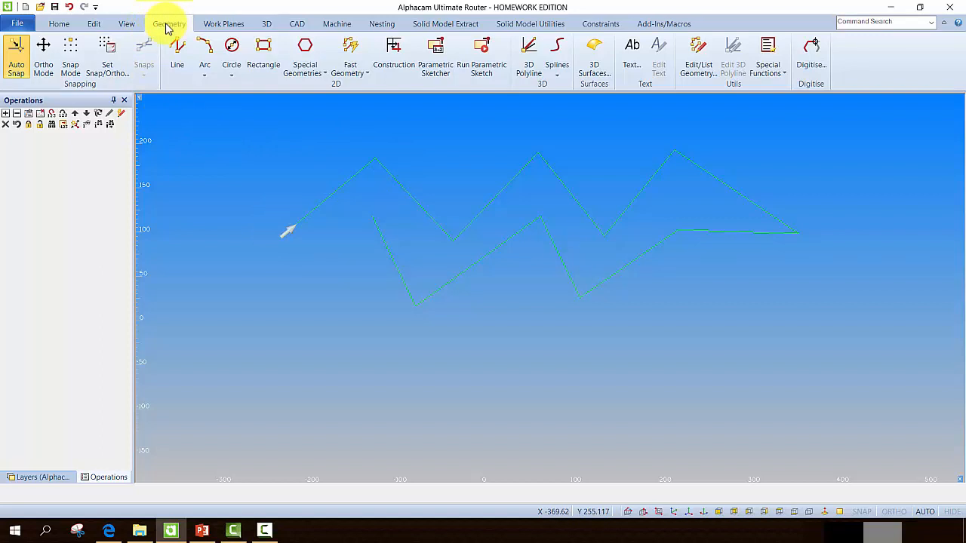
# Step: Delete the eleven-segment zigzag geometry from the drawing
pyautogui.click(94, 24)
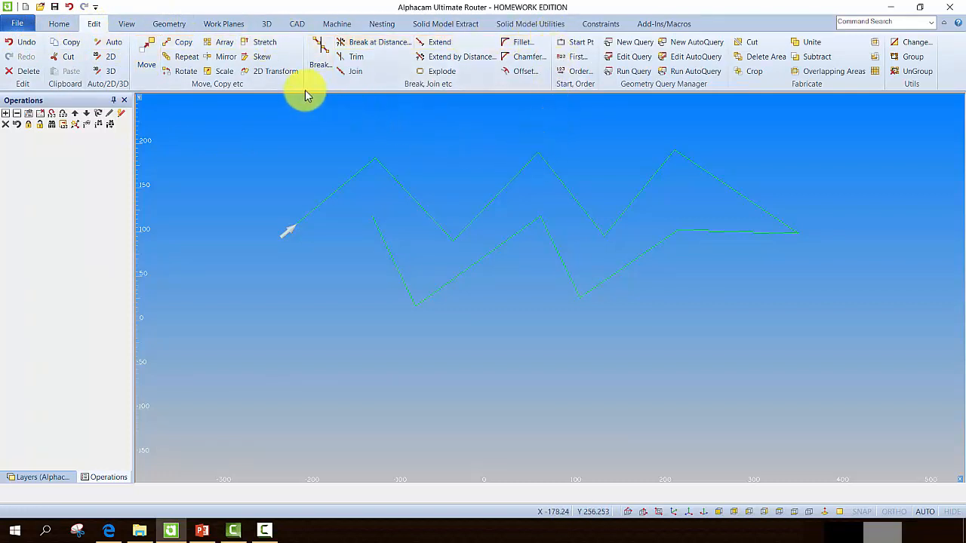
pyautogui.click(19, 72)
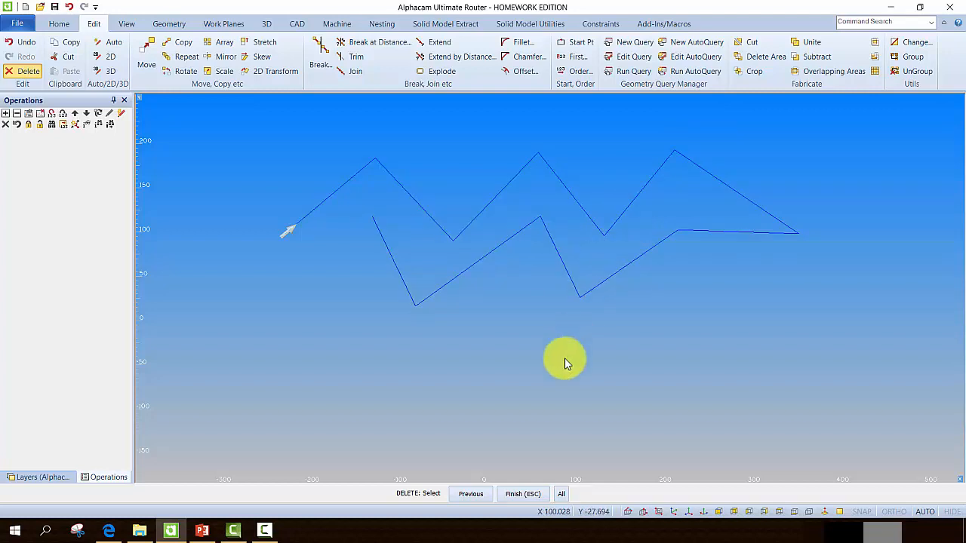
pyautogui.click(513, 493)
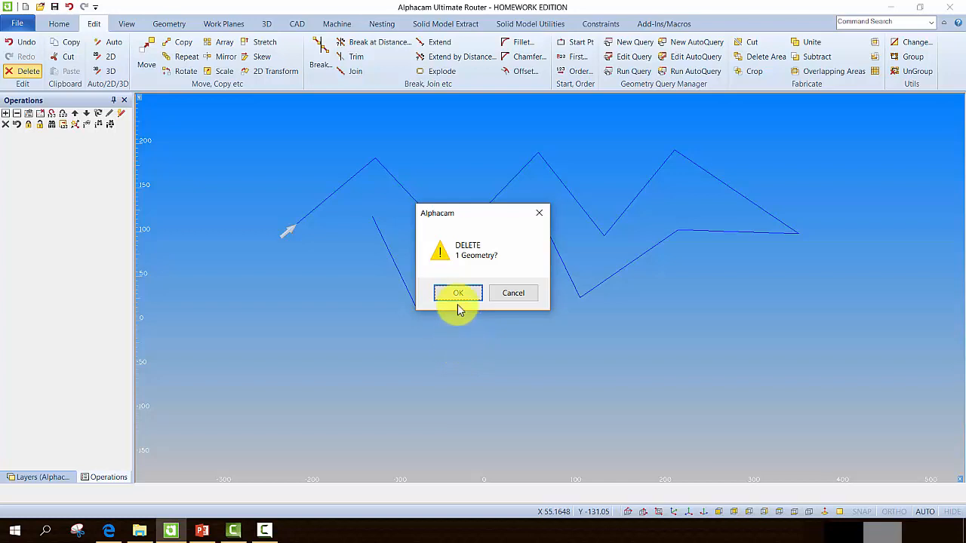
pyautogui.click(454, 295)
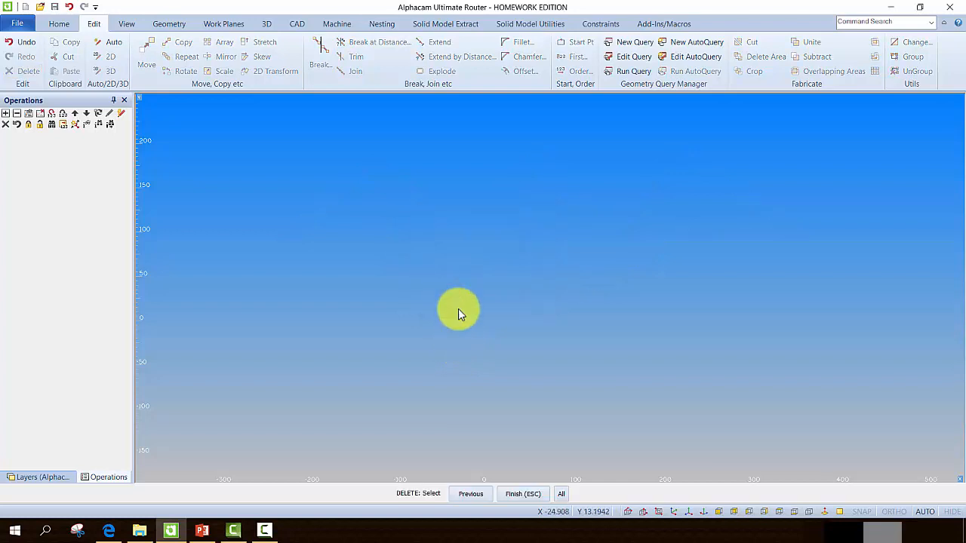
# Step: Draw a four-segment zigzag across the upper part of the drawing, with its second peak at about X 210, Y 214
pyautogui.click(167, 25)
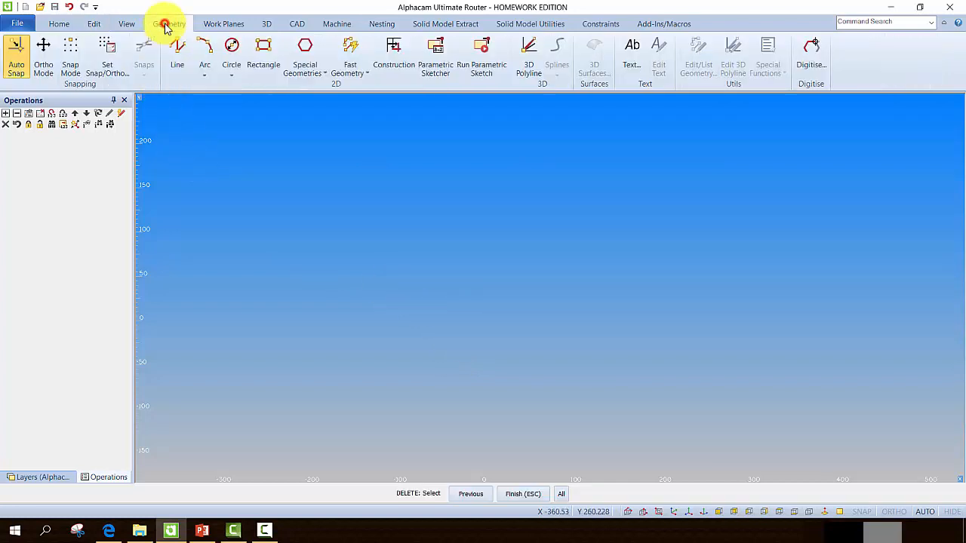
pyautogui.click(177, 47)
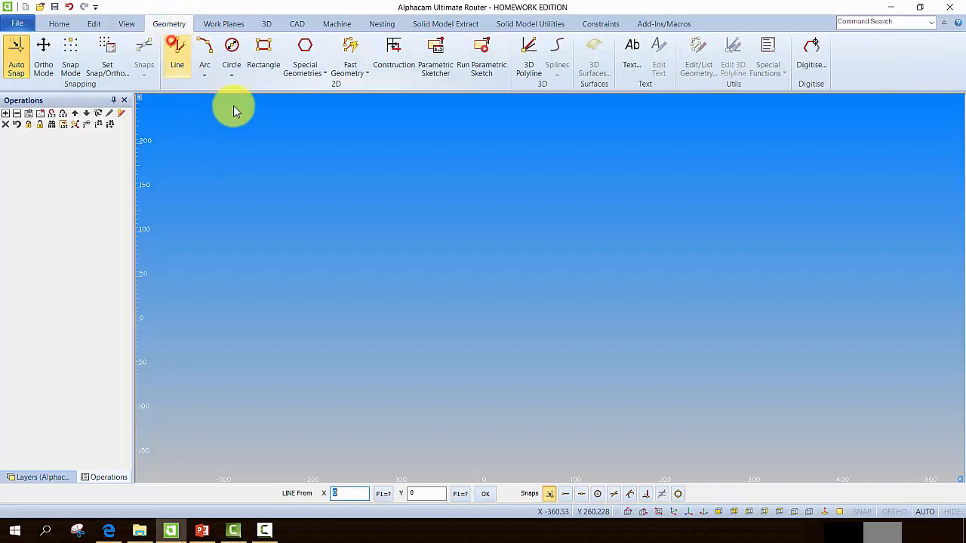
pyautogui.click(264, 205)
pyautogui.click(447, 125)
pyautogui.click(556, 221)
pyautogui.click(665, 133)
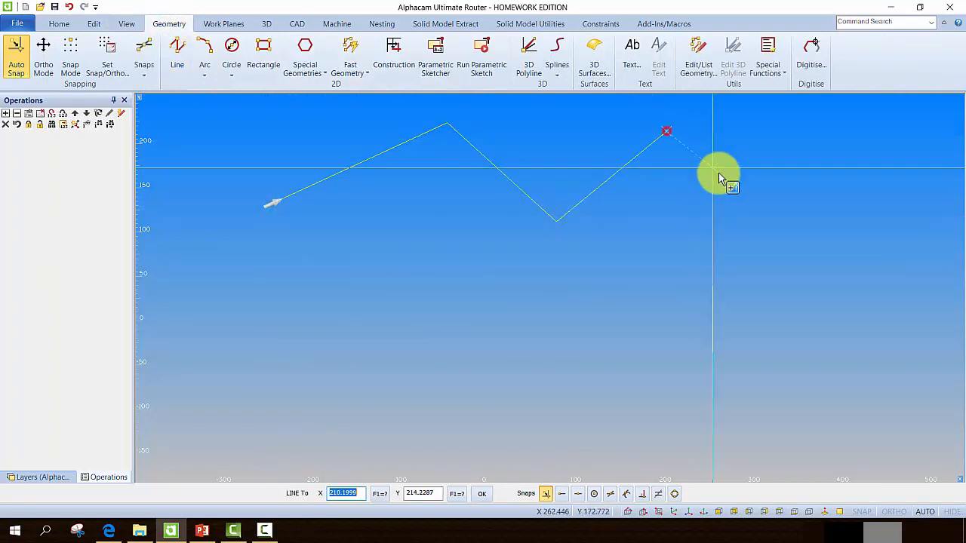
pyautogui.press('Escape')
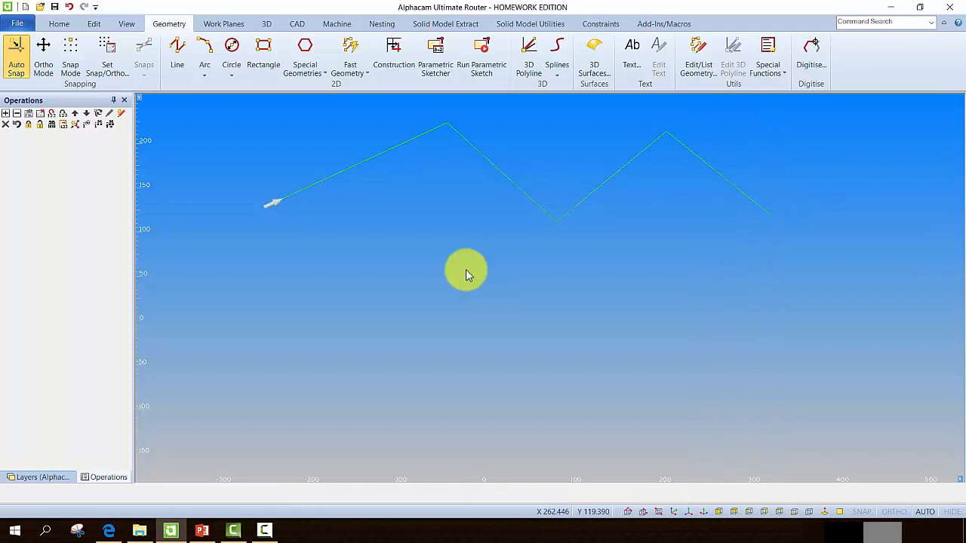
# Step: Draw a second, separate four-segment zigzag below the first, with its low point at about X 128, Y 7
pyautogui.press('Return')
pyautogui.click(241, 294)
pyautogui.click(398, 231)
pyautogui.click(594, 313)
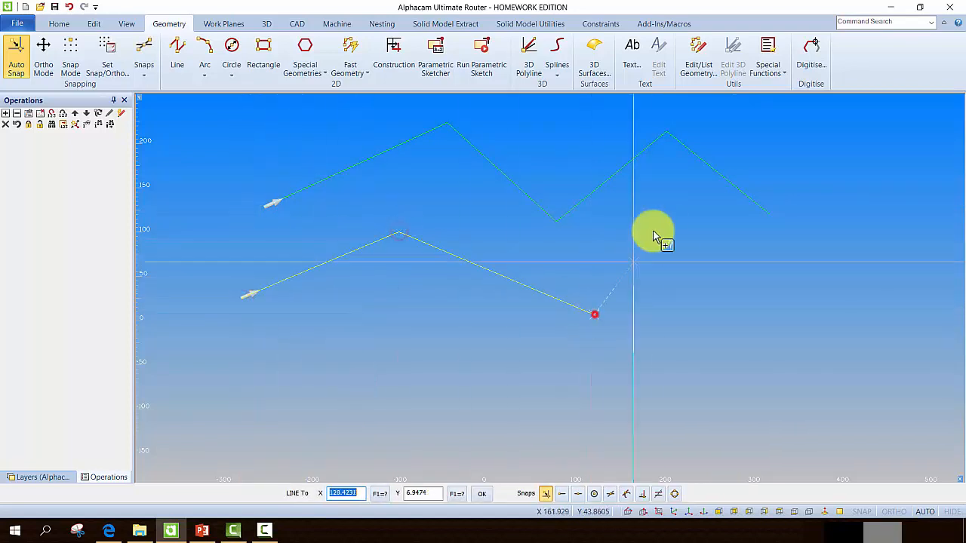
pyautogui.click(666, 218)
pyautogui.click(792, 307)
pyautogui.press('Escape')
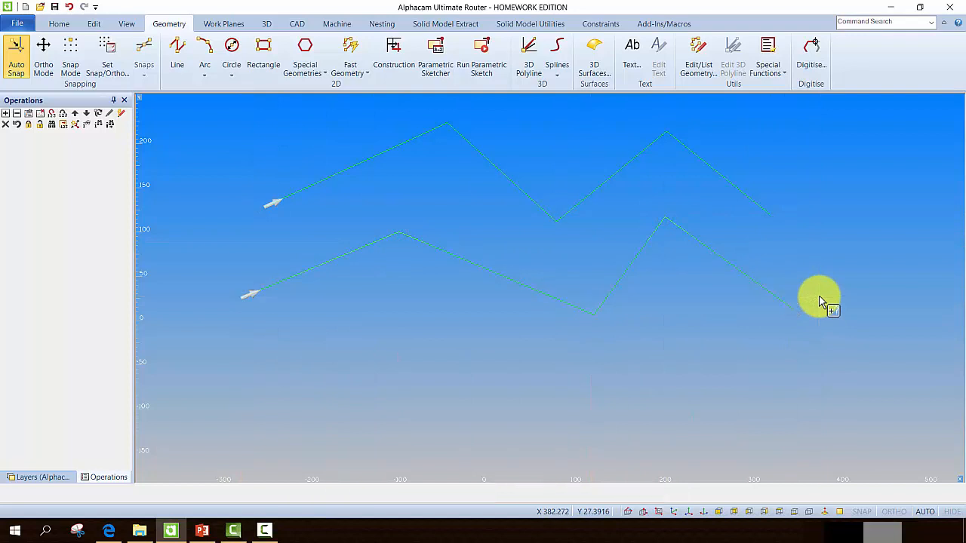
# Step: Draw a third, separate zigzag of three segments below the others, starting at about X -347, Y -59
pyautogui.press('Return')
pyautogui.click(173, 373)
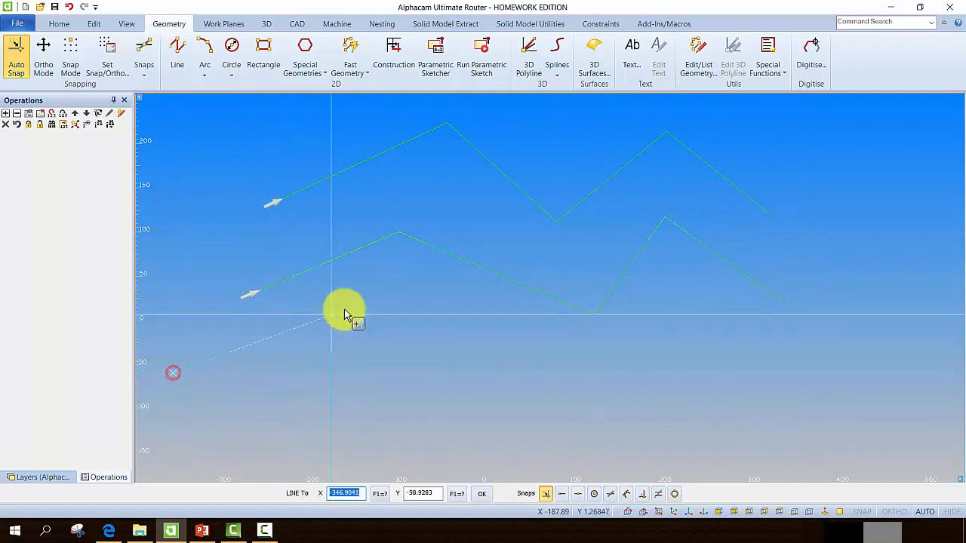
pyautogui.click(412, 289)
pyautogui.click(529, 380)
pyautogui.click(639, 329)
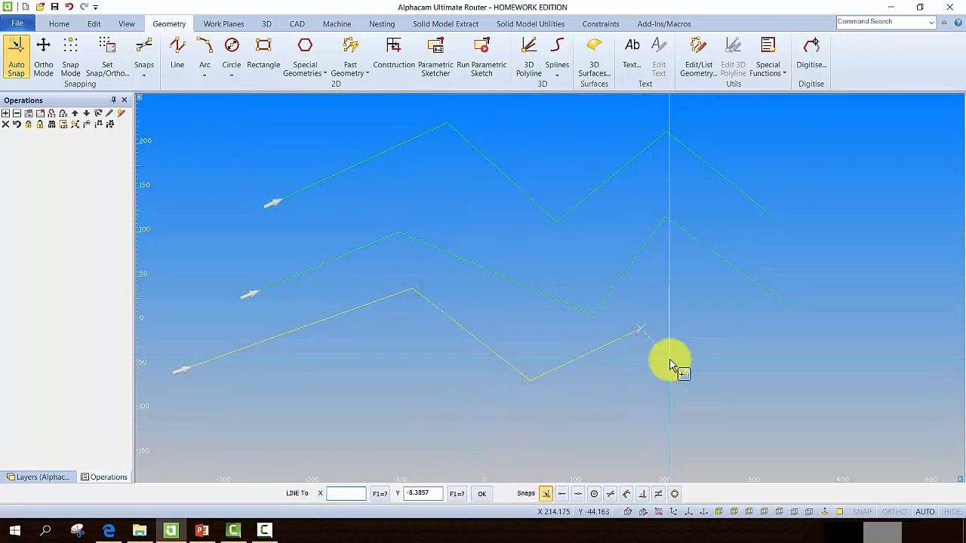
pyautogui.press('Escape')
# Step: Draw two separate short slanted lines above the zigzags, one rising outward at each side
pyautogui.scroll(-3, 595, 336)
pyautogui.press('Return')
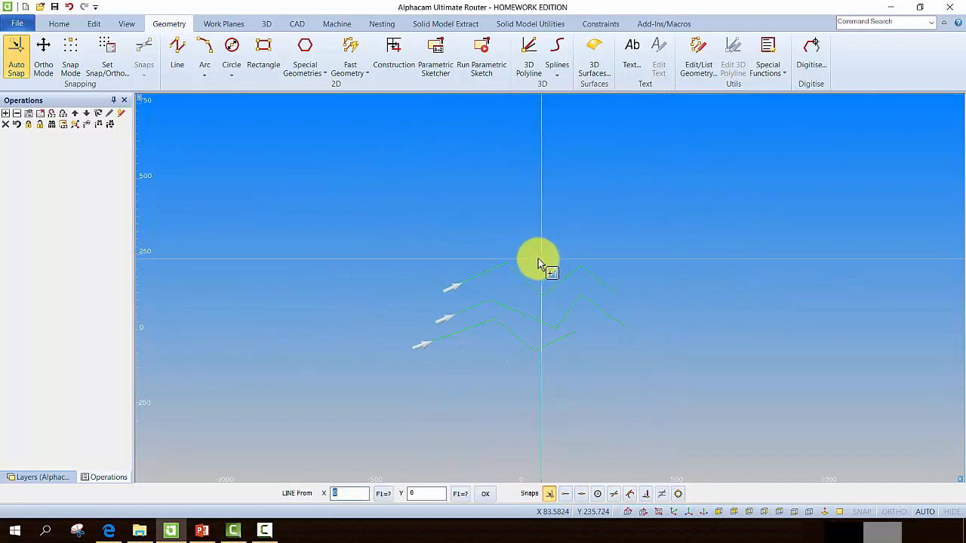
pyautogui.click(538, 258)
pyautogui.click(574, 219)
pyautogui.press('Escape')
pyautogui.press('Return')
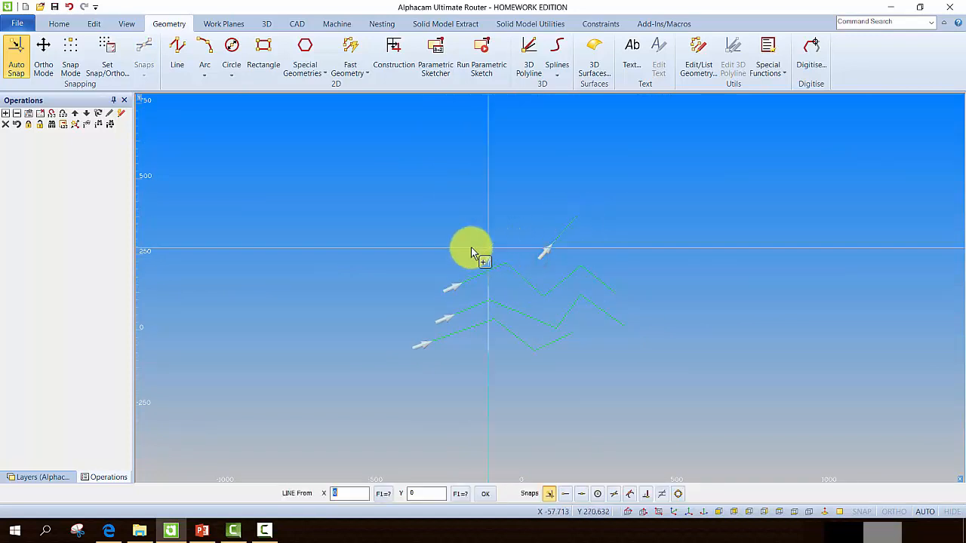
pyautogui.click(450, 251)
pyautogui.click(411, 217)
pyautogui.press('Escape')
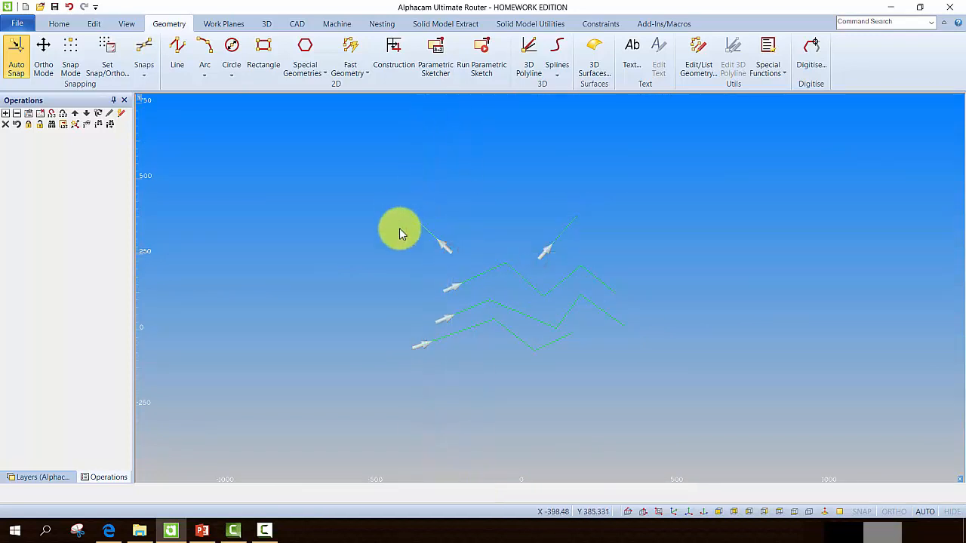
# Step: Draw a two-segment L-shaped line to the left of and below the zigzags, with its corner at about X -412, Y -170
pyautogui.press('Return')
pyautogui.click(405, 293)
pyautogui.click(393, 382)
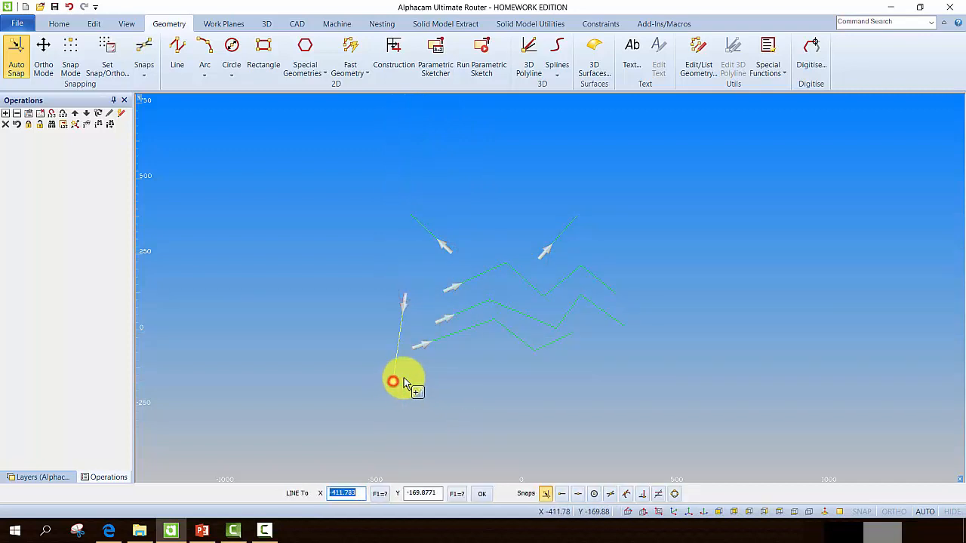
pyautogui.click(506, 385)
pyautogui.press('Escape')
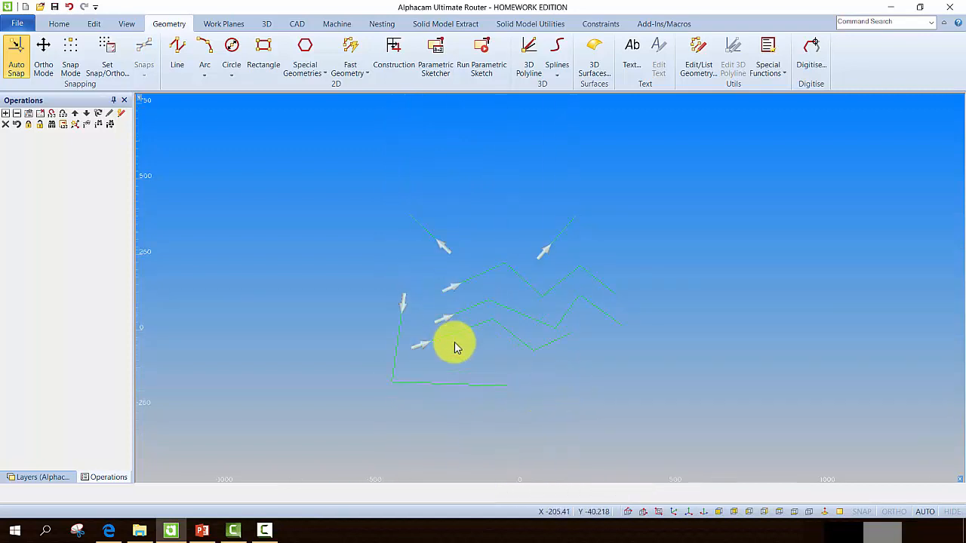
# Step: Select the two short slanted lines and then all geometry for deletion, and cancel the deletion
pyautogui.moveTo(477, 340); pyautogui.dragTo(478, 322, button='middle')
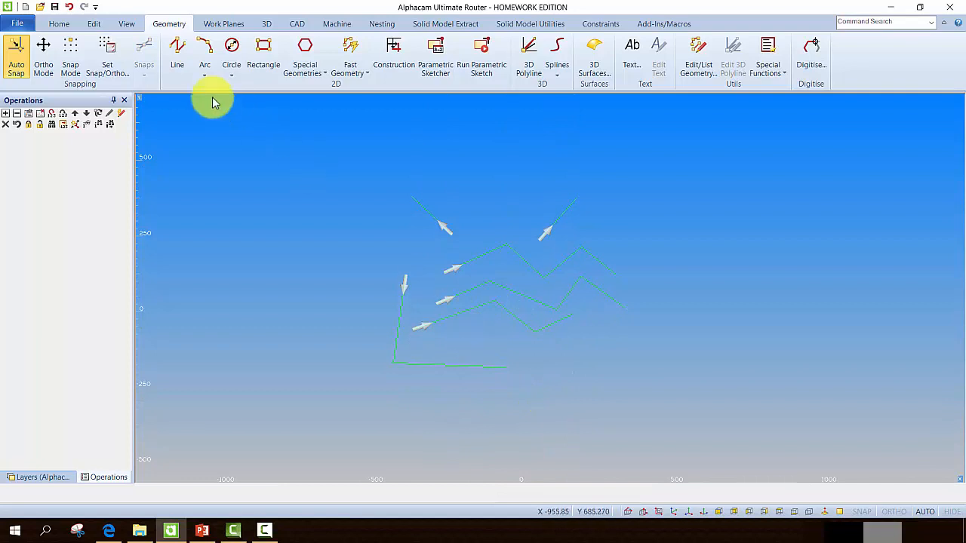
pyautogui.click(94, 24)
pyautogui.click(30, 72)
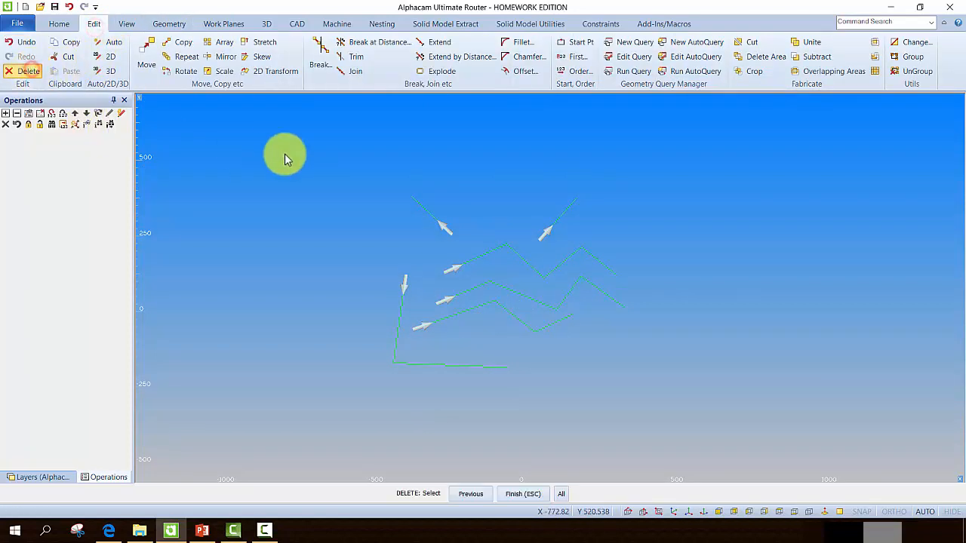
pyautogui.click(562, 219)
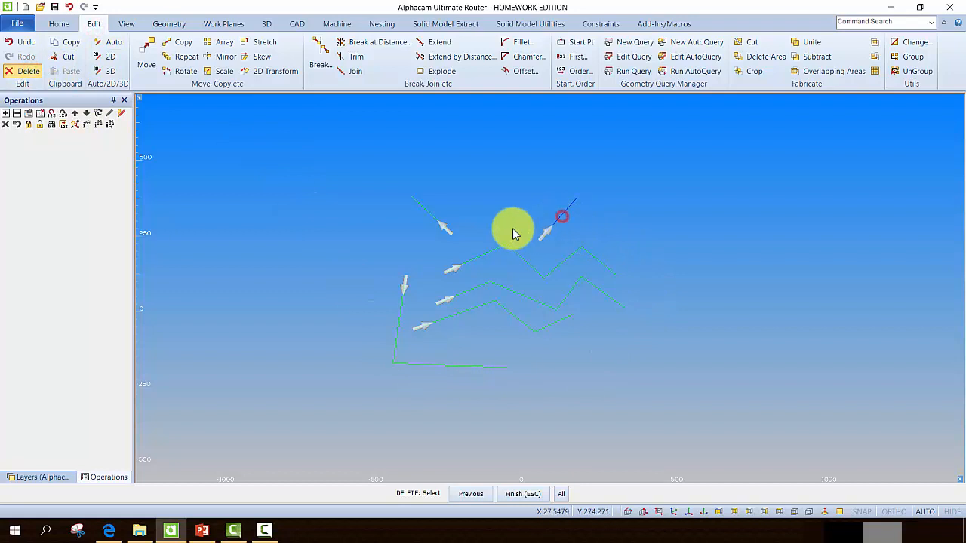
pyautogui.click(428, 216)
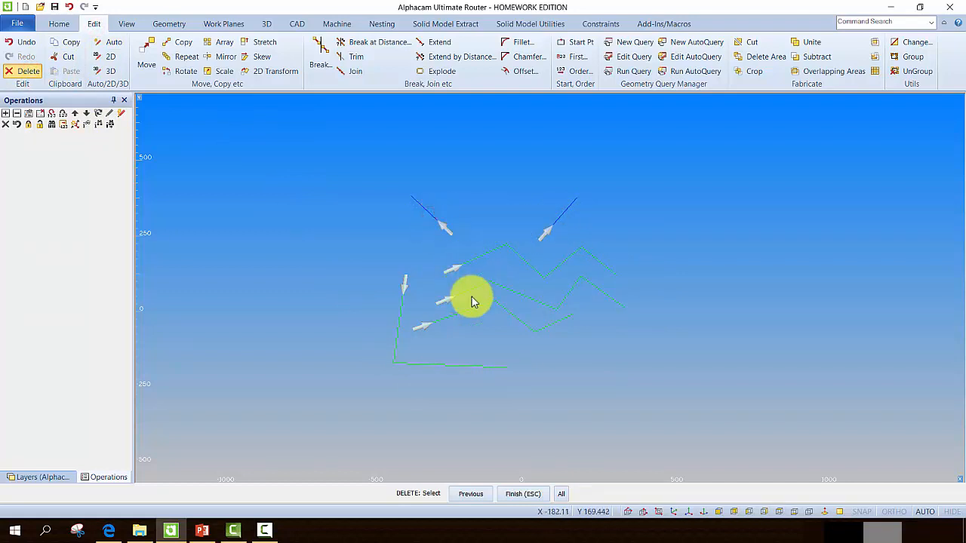
pyautogui.click(561, 494)
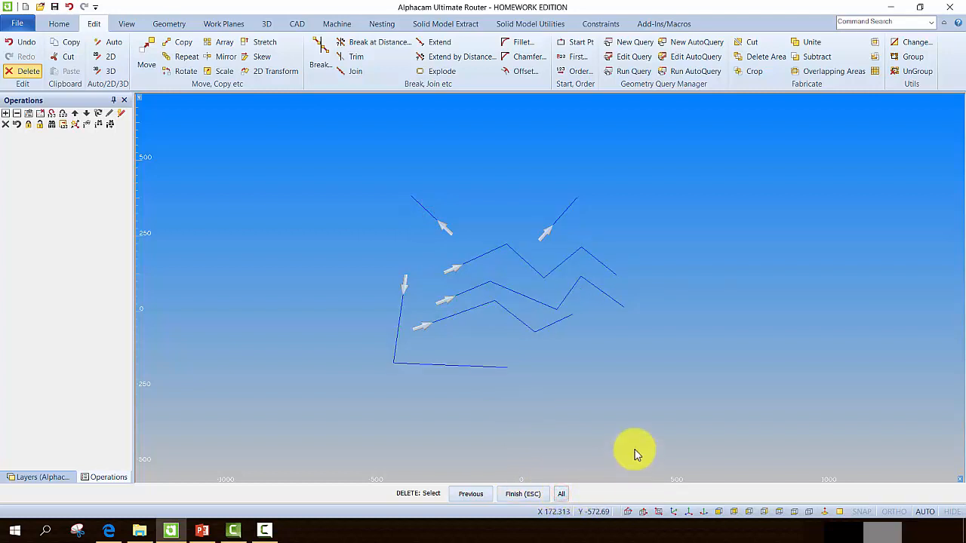
pyautogui.press('Escape')
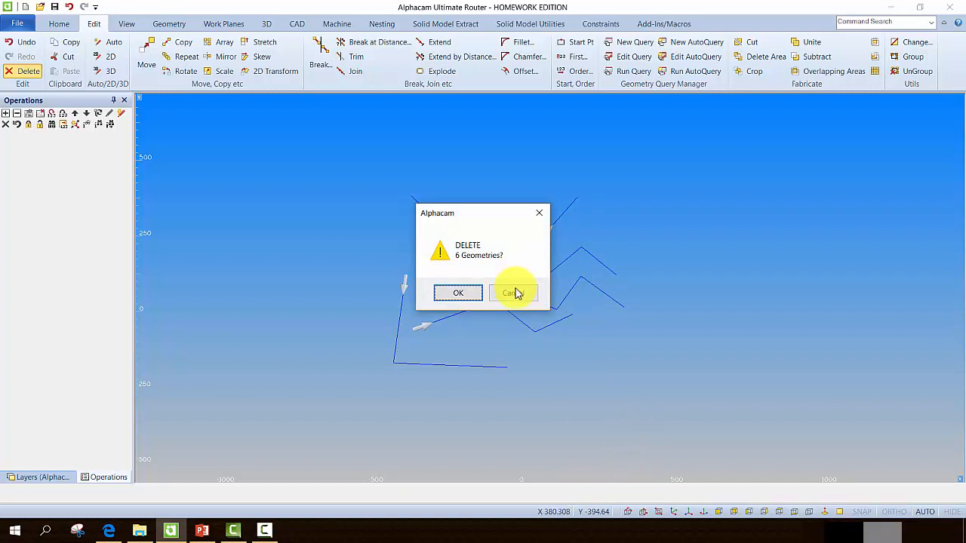
pyautogui.click(514, 293)
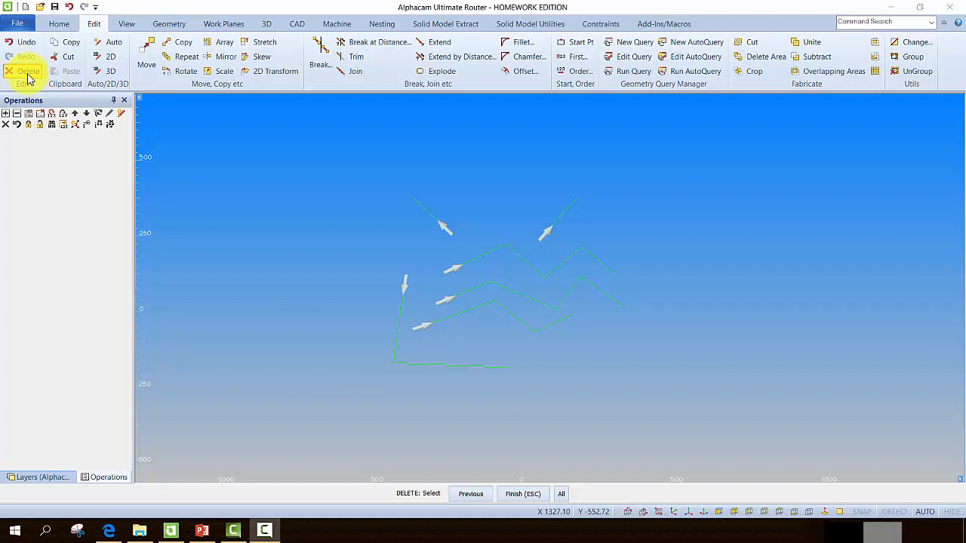
# Step: Delete all the zigzags and lines by enclosing them in one selection window
pyautogui.click(313, 154)
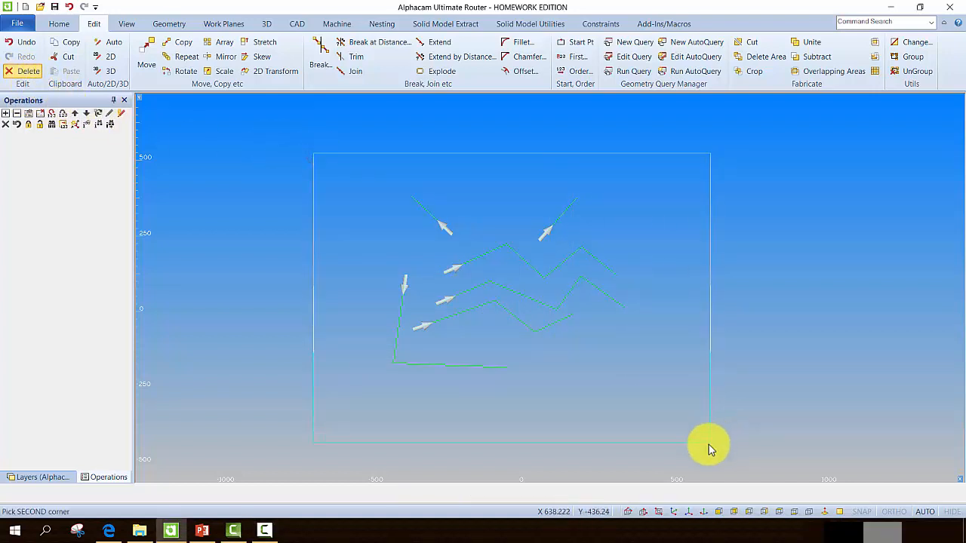
pyautogui.click(672, 412)
pyautogui.click(526, 495)
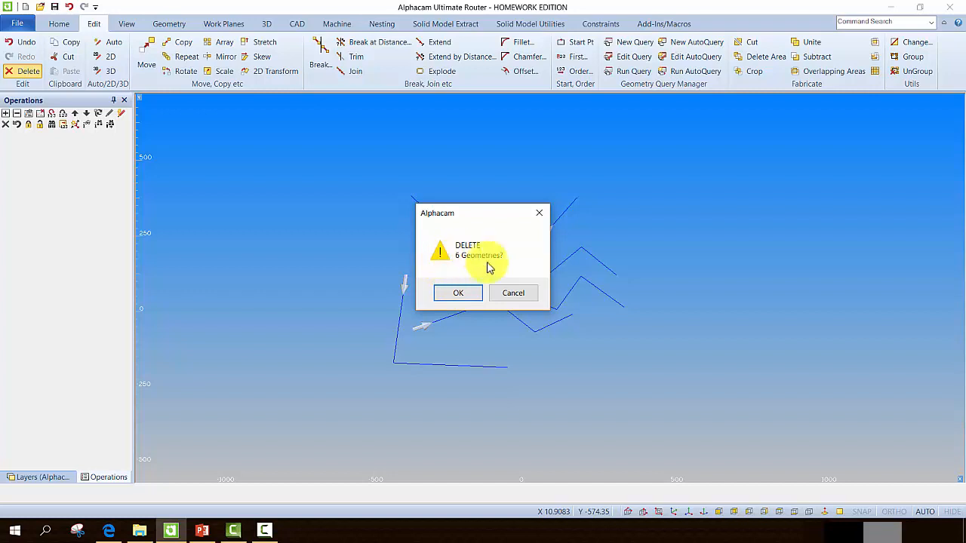
pyautogui.click(452, 297)
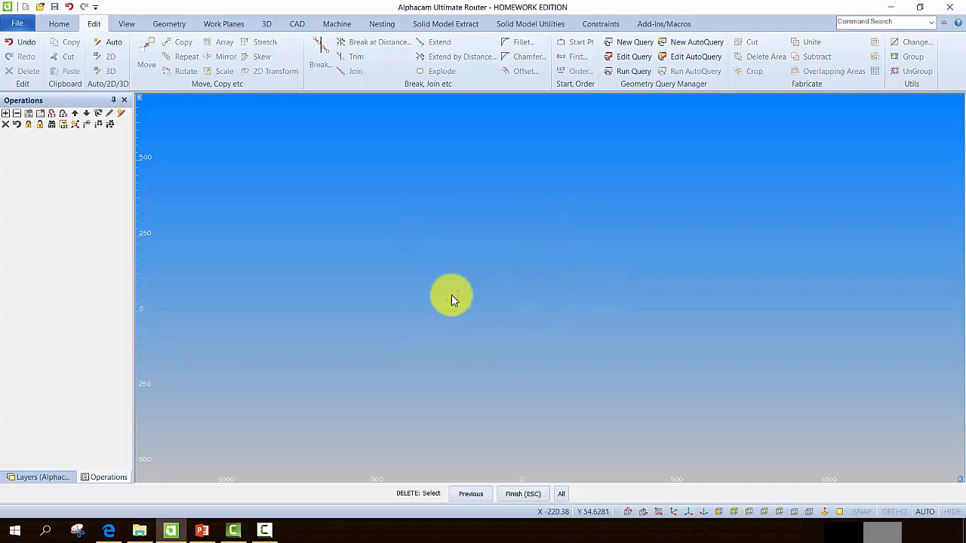
# Step: Draw an open three-segment line shape from about X -711, Y 527 through about X -711, Y -9 to about X 337, Y 308
pyautogui.click(167, 29)
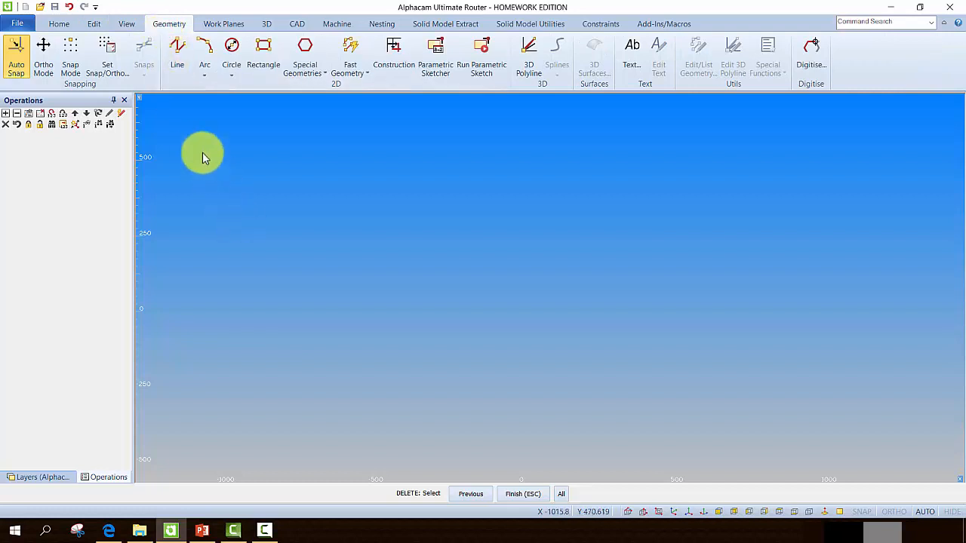
pyautogui.click(184, 70)
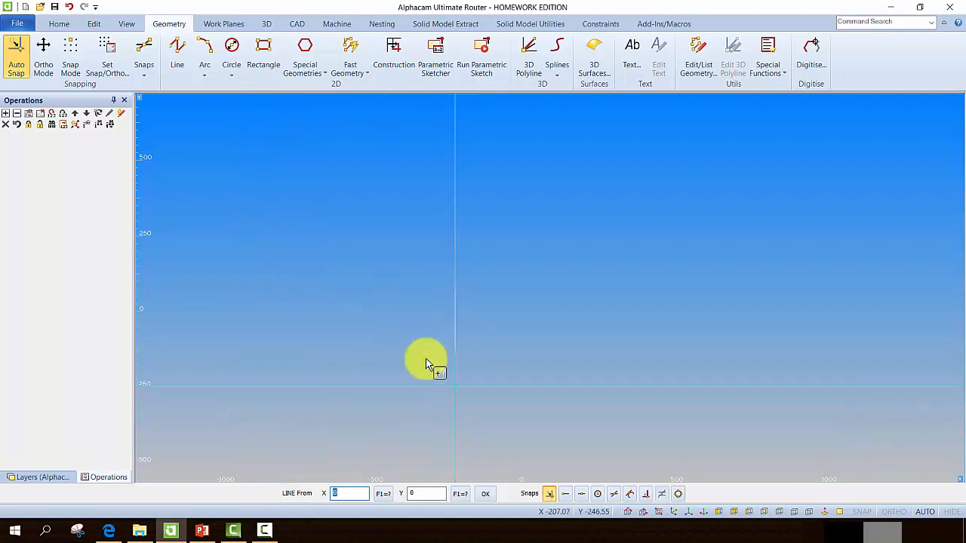
pyautogui.click(302, 153)
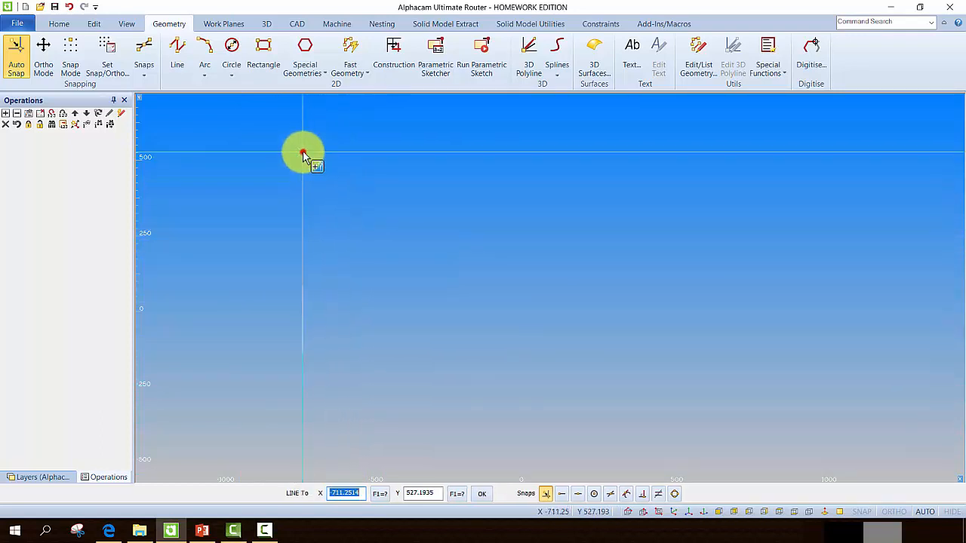
pyautogui.click(302, 313)
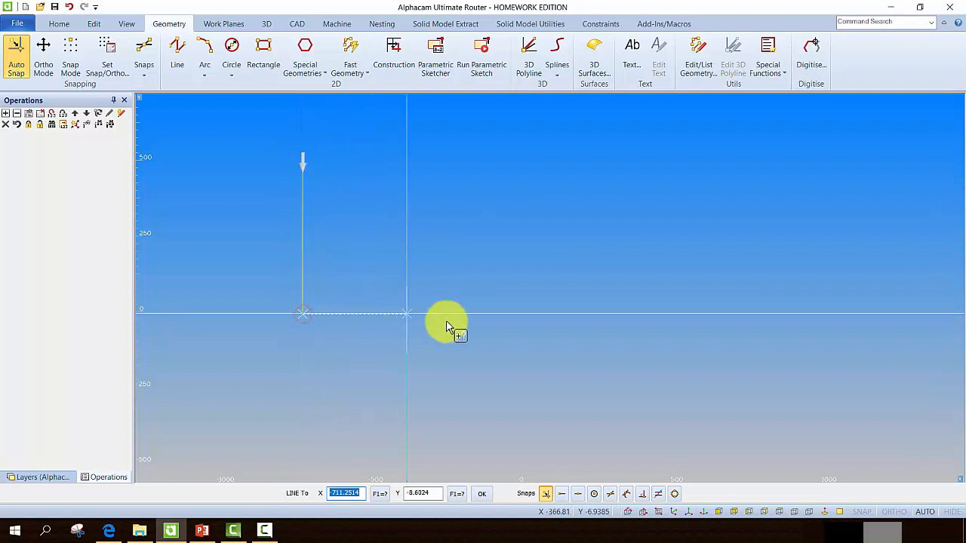
pyautogui.click(665, 325)
pyautogui.click(620, 218)
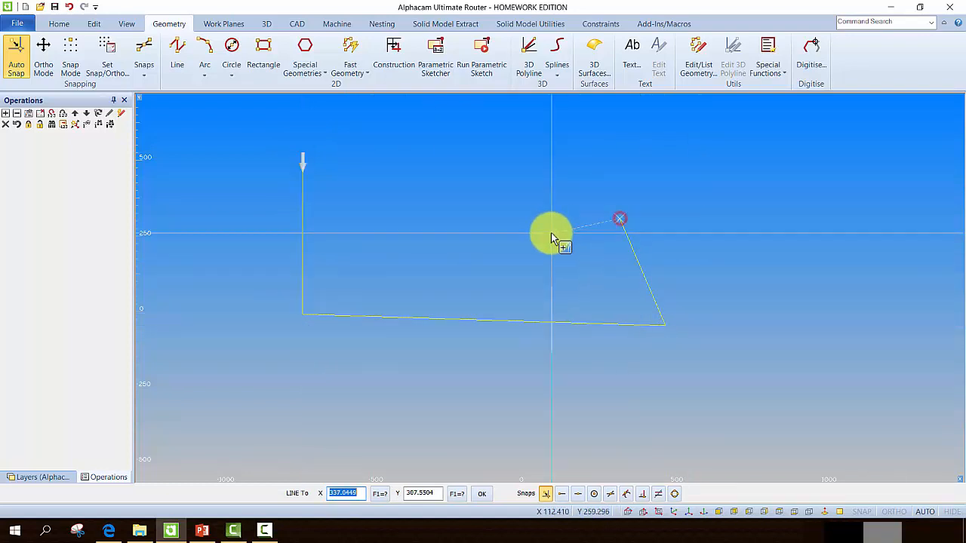
pyautogui.rightClick(561, 443)
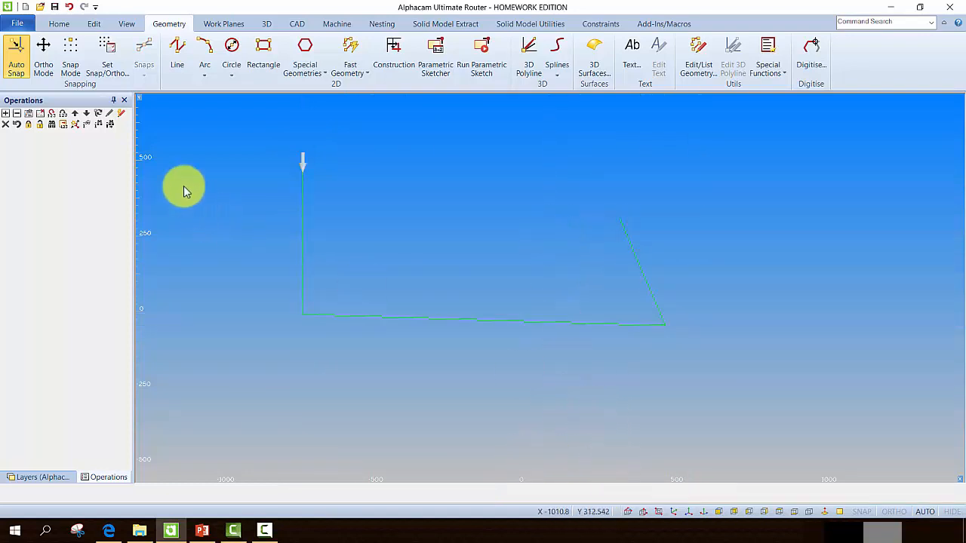
# Step: Draw a continuous snapped line from the shape's lower-left corner to a peak, the base line's midpoint, the slanted line's free end and about X 535, Y 432
pyautogui.click(176, 46)
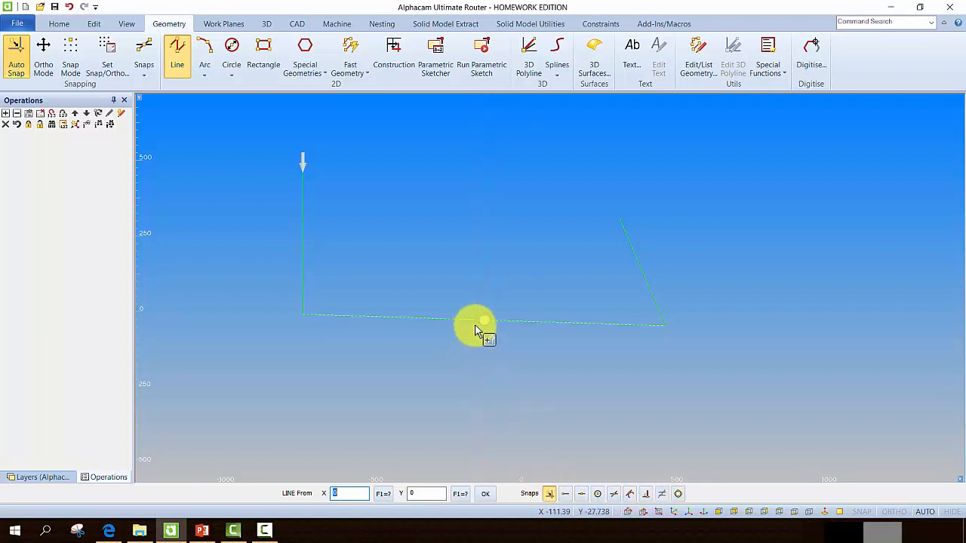
pyautogui.click(302, 320)
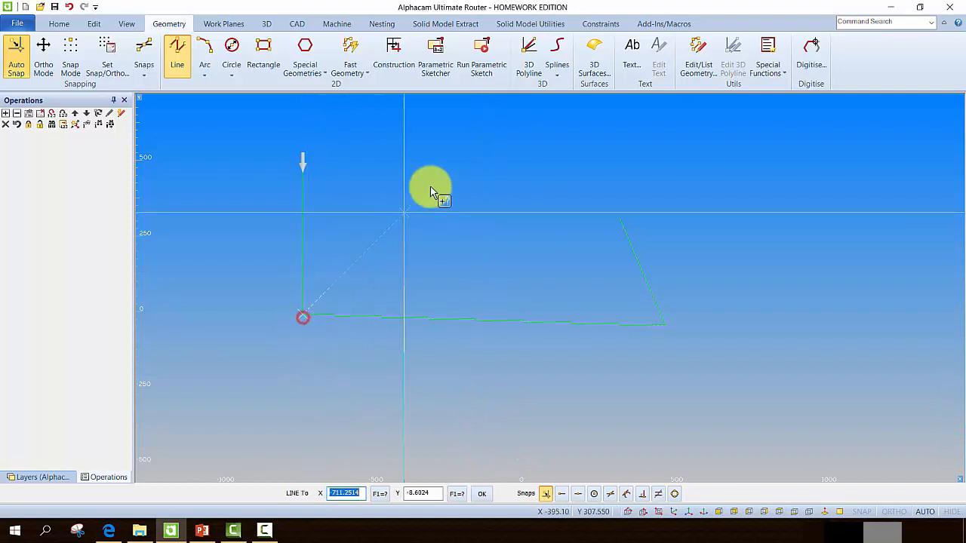
pyautogui.click(465, 113)
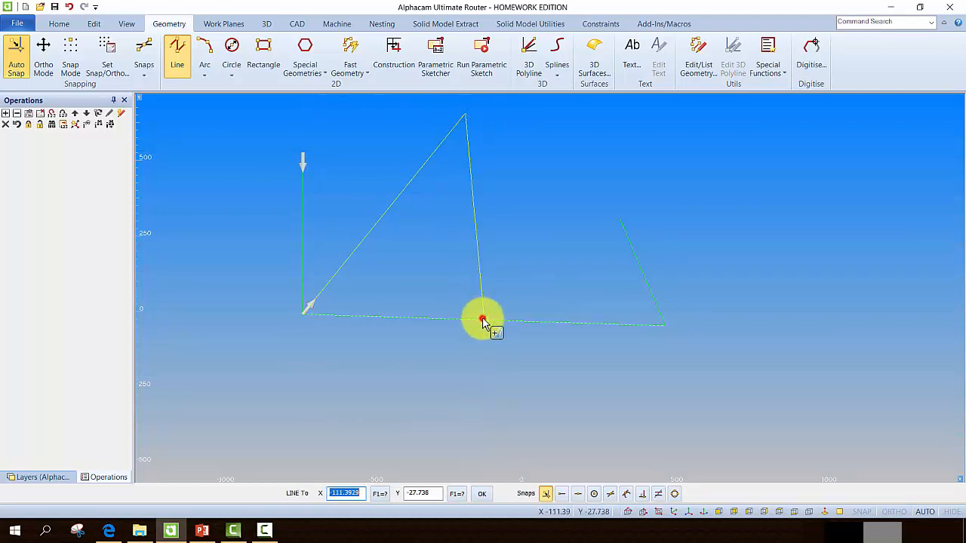
pyautogui.click(483, 320)
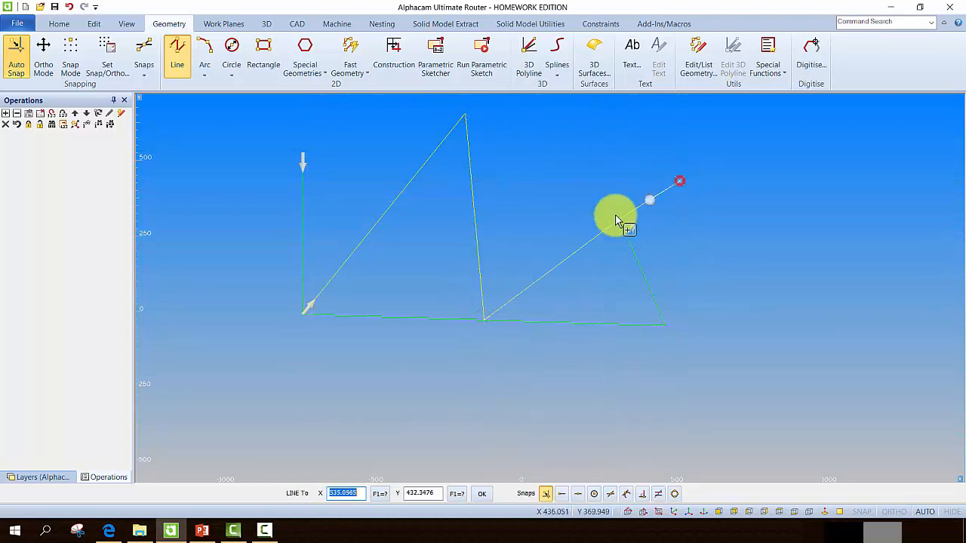
pyautogui.click(618, 219)
pyautogui.press('Escape')
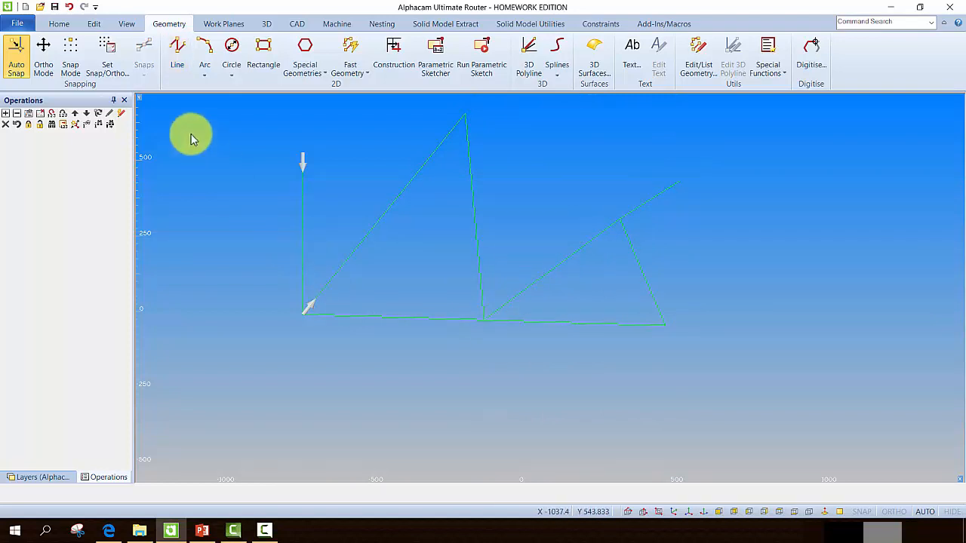
# Step: Turn off Auto Snap and draw a free three-segment line across the upper shapes, ending at about X 775, Y 563
pyautogui.click(173, 54)
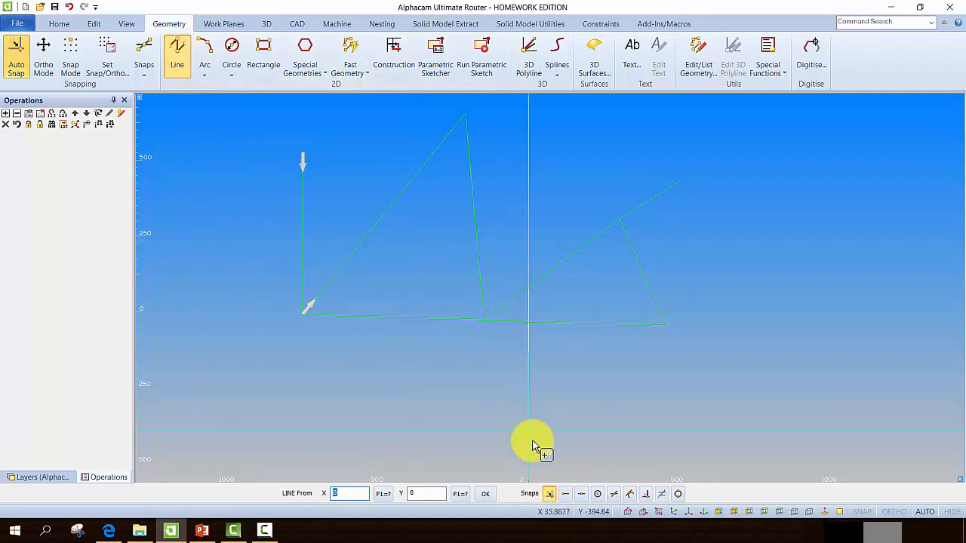
pyautogui.click(549, 494)
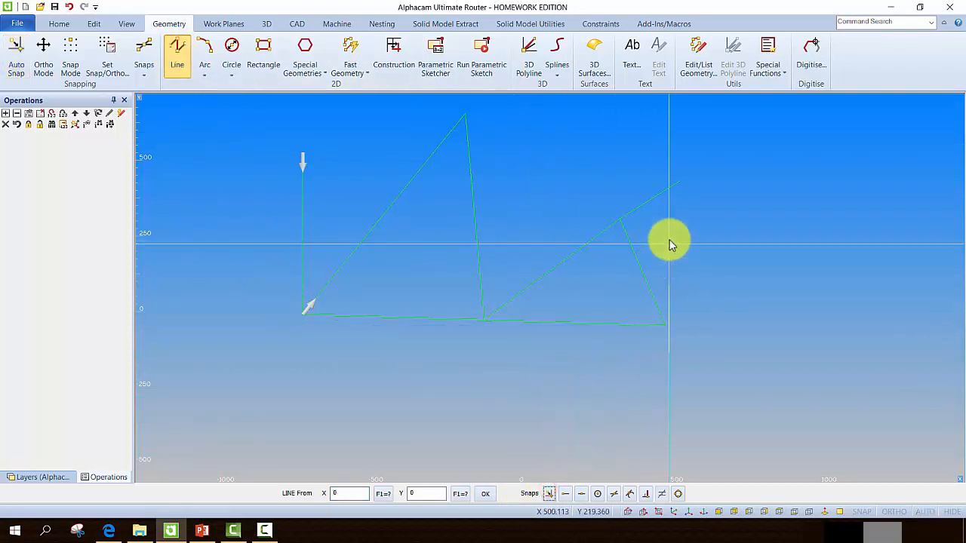
pyautogui.press('Escape')
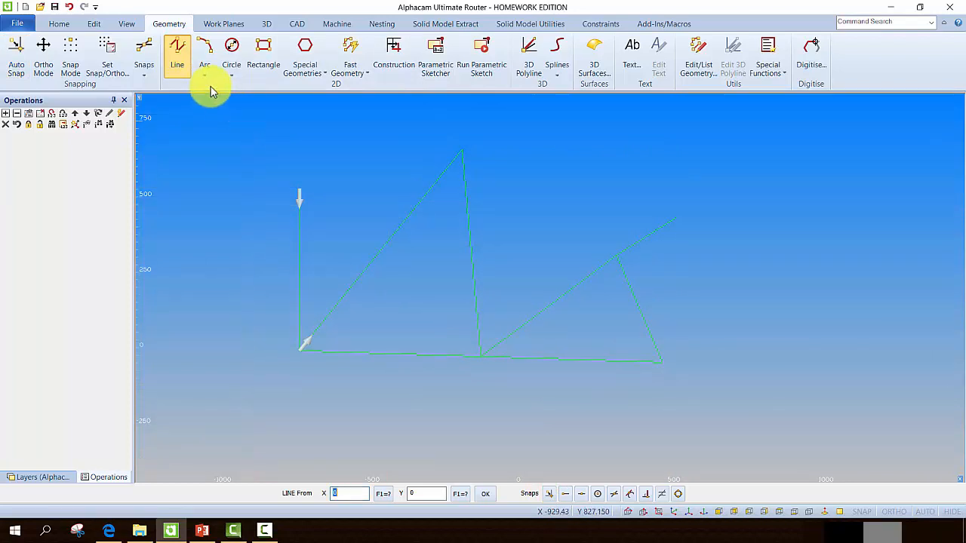
pyautogui.click(321, 148)
pyautogui.click(428, 261)
pyautogui.click(588, 157)
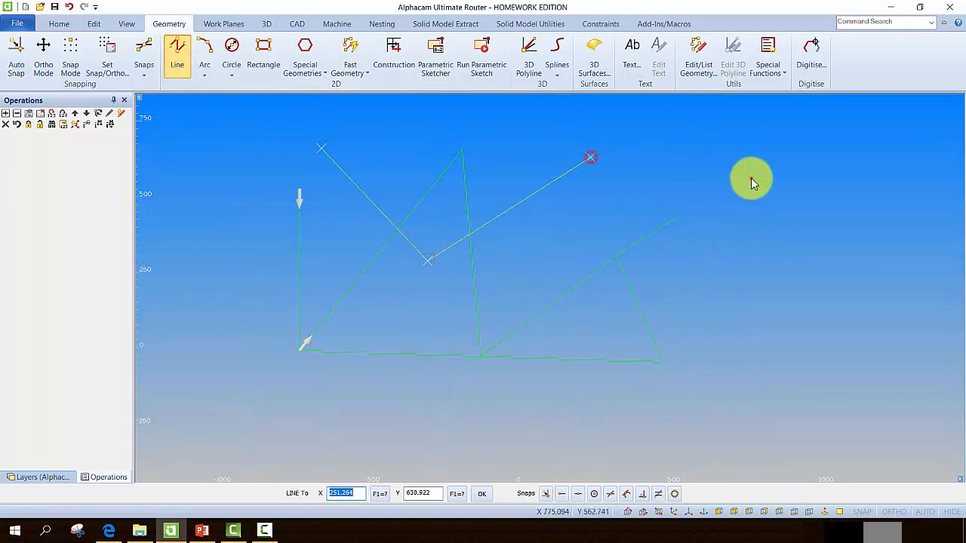
pyautogui.click(749, 177)
pyautogui.press('Escape')
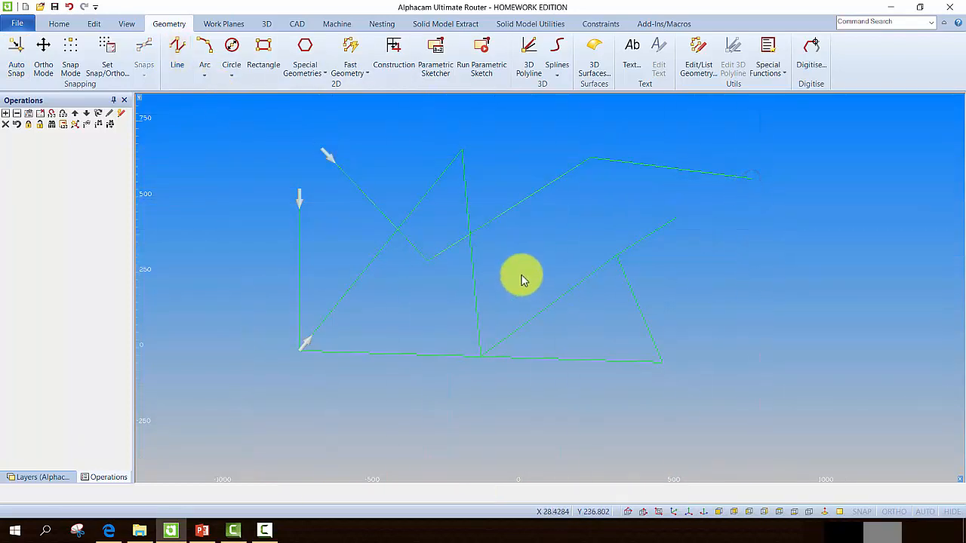
# Step: Draw a single slightly sloping line below the base line of the existing shapes
pyautogui.click(177, 52)
pyautogui.click(346, 402)
pyautogui.click(516, 423)
pyautogui.press('Escape')
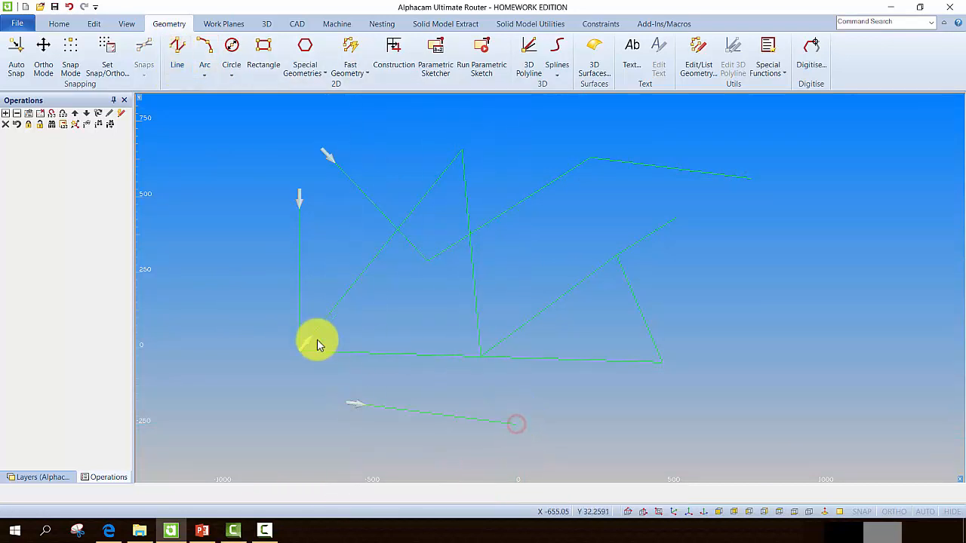
pyautogui.scroll(2, 339, 209)
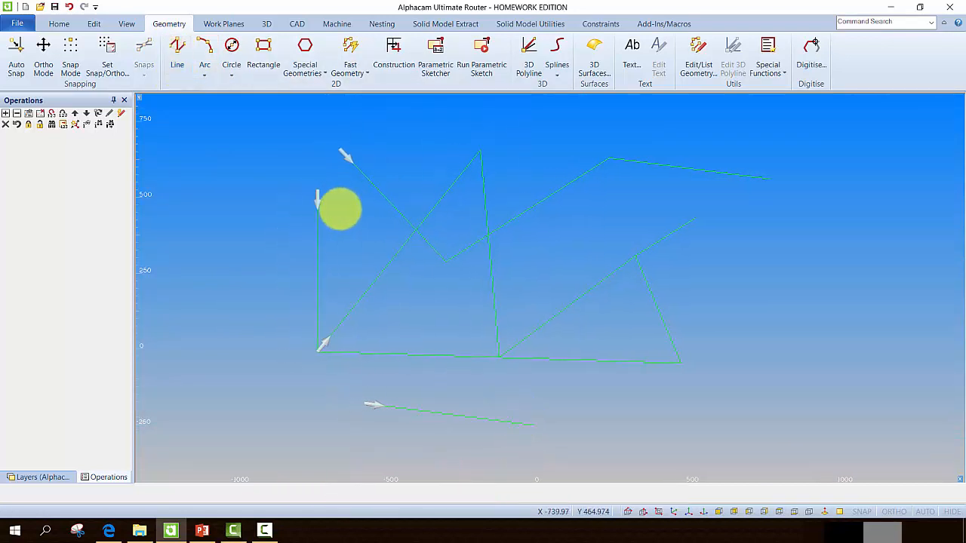
pyautogui.scroll(-6, 431, 209)
pyautogui.scroll(3, 409, 233)
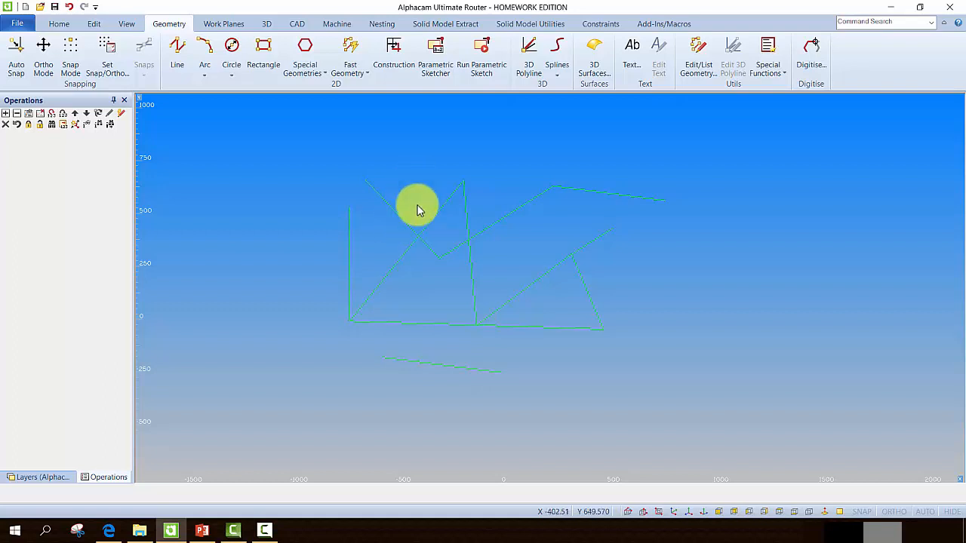
# Step: Draw a Centre + Radius circle with a radius of 150 in the empty area to the right of the lines
pyautogui.moveTo(438, 224); pyautogui.dragTo(282, 233, button='middle')
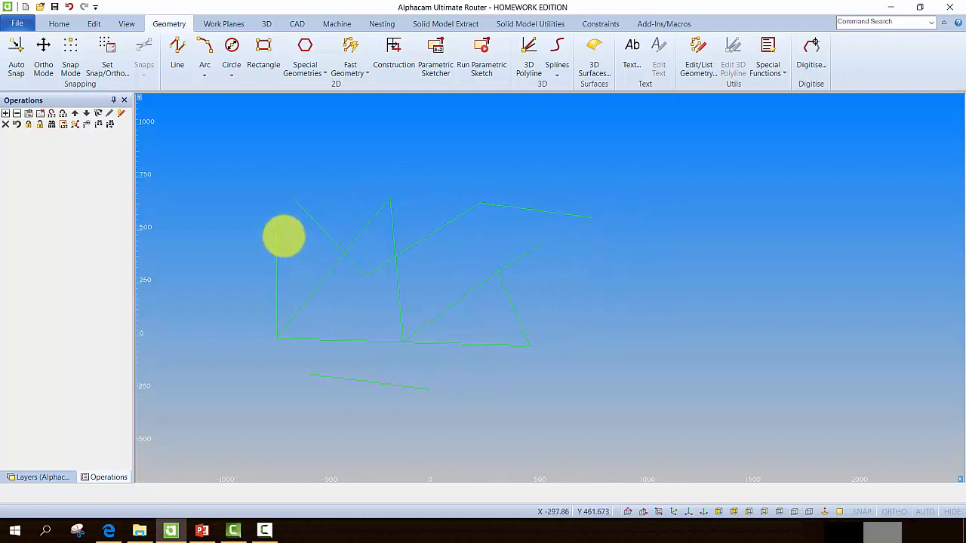
pyautogui.click(176, 50)
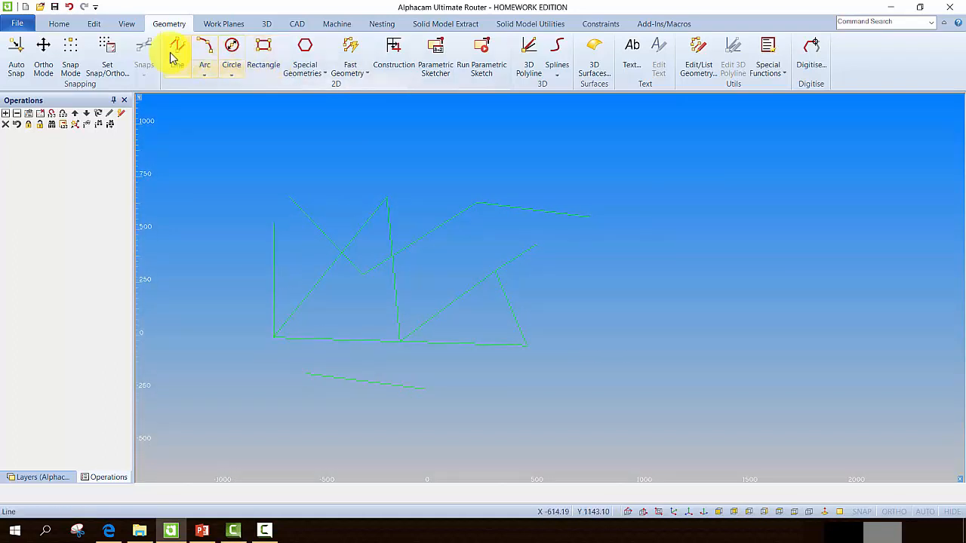
pyautogui.click(231, 68)
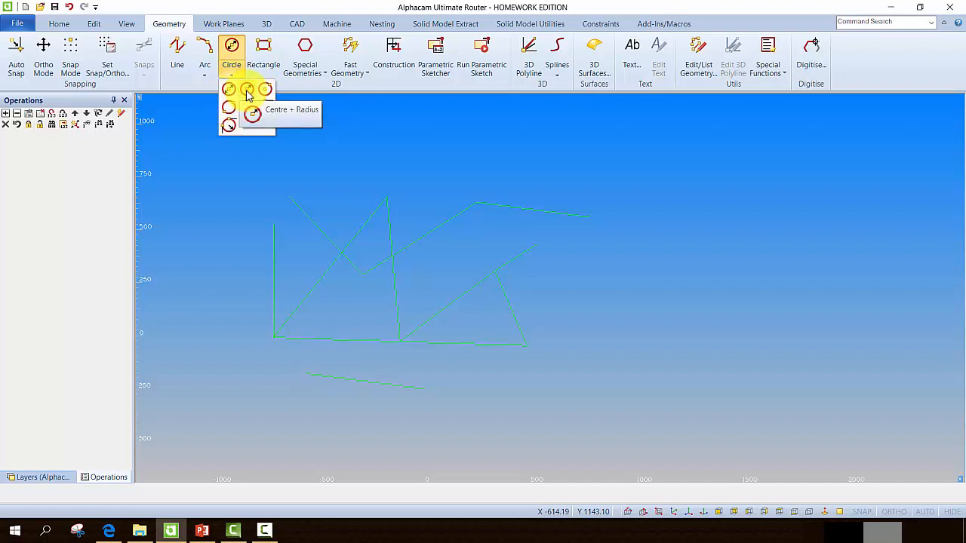
pyautogui.click(249, 91)
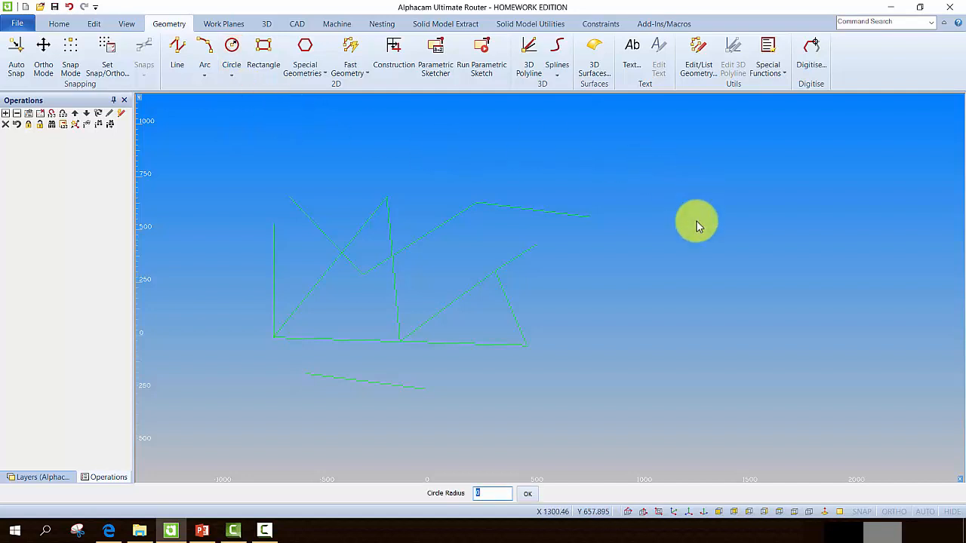
pyautogui.click(717, 248)
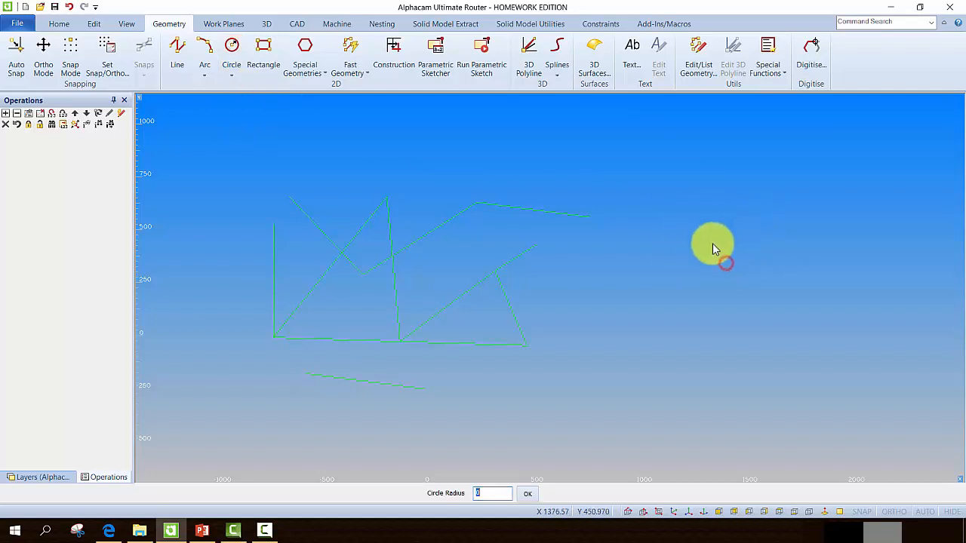
pyautogui.click(678, 243)
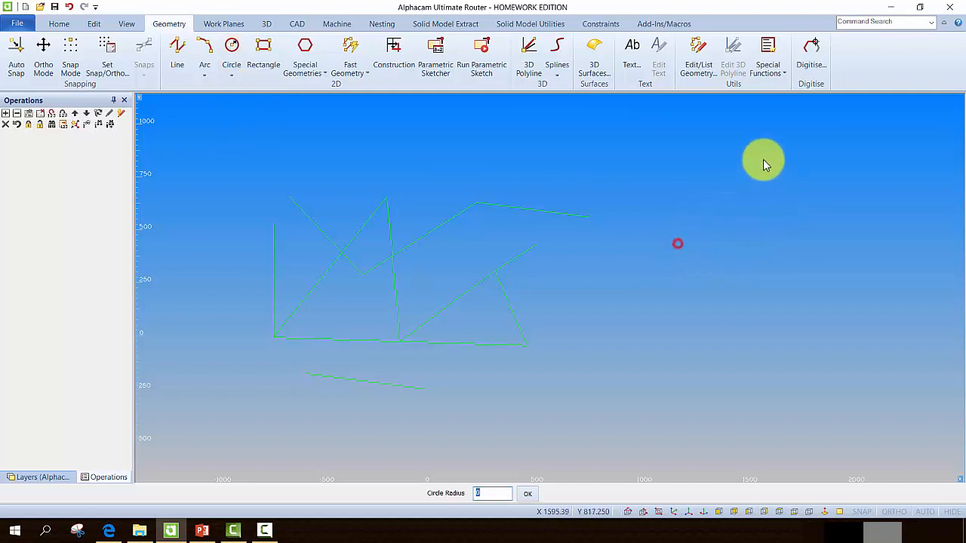
pyautogui.click(694, 233)
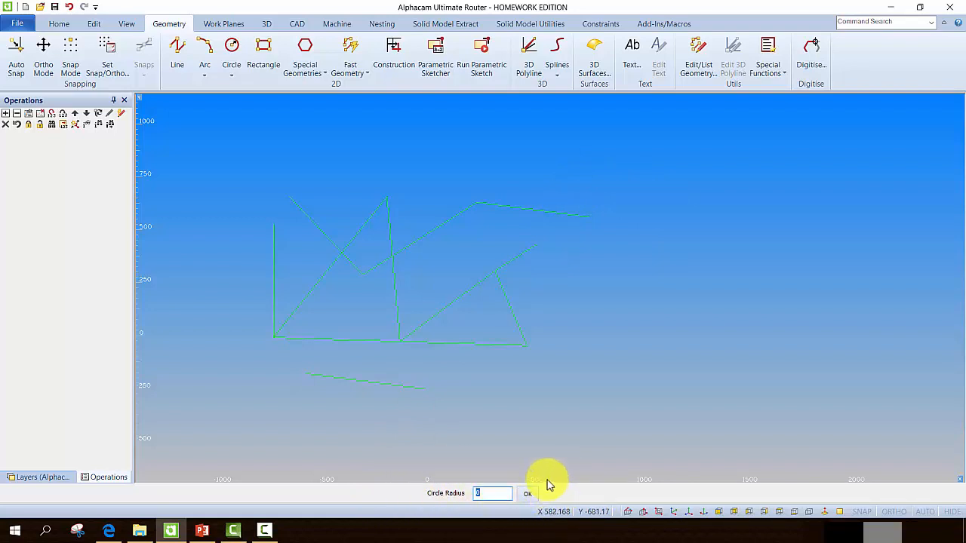
pyautogui.doubleClick(480, 492)
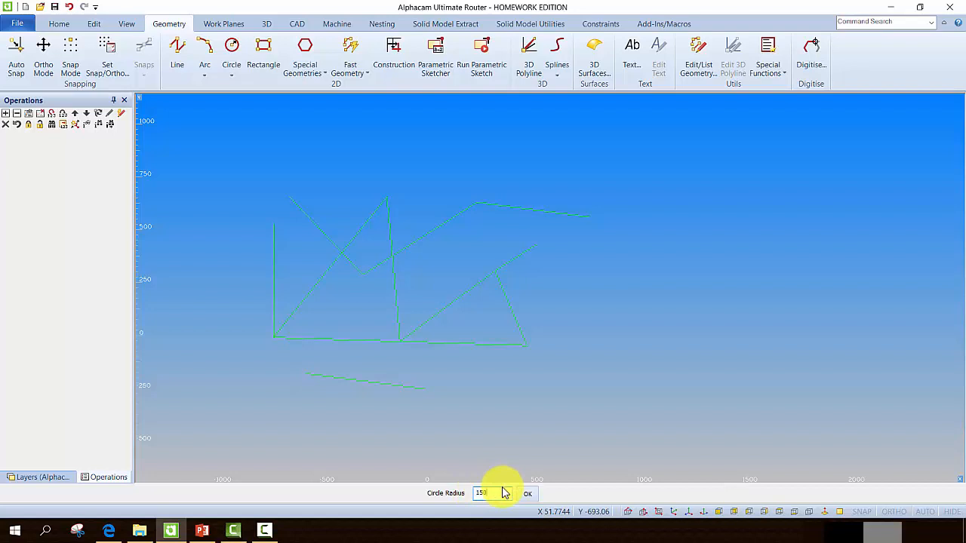
pyautogui.write('150')
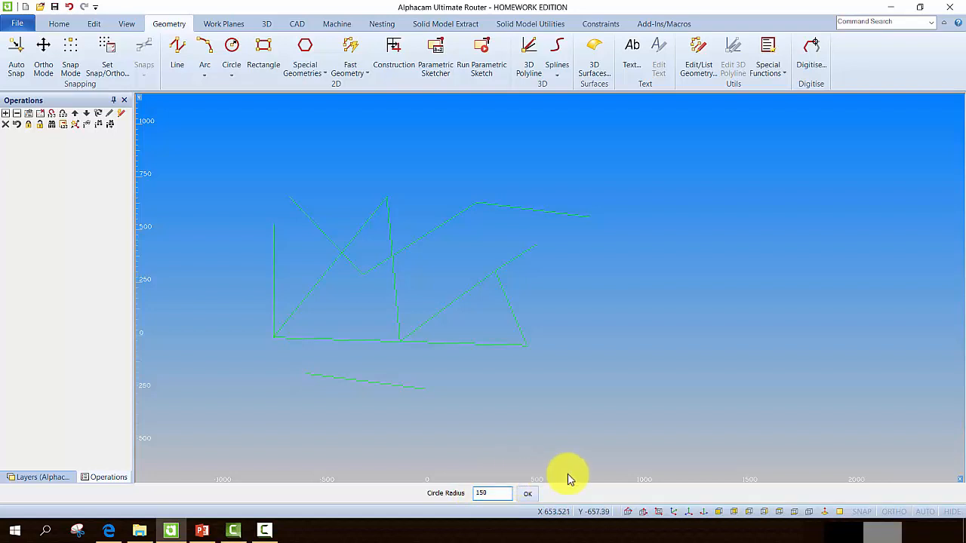
pyautogui.click(531, 494)
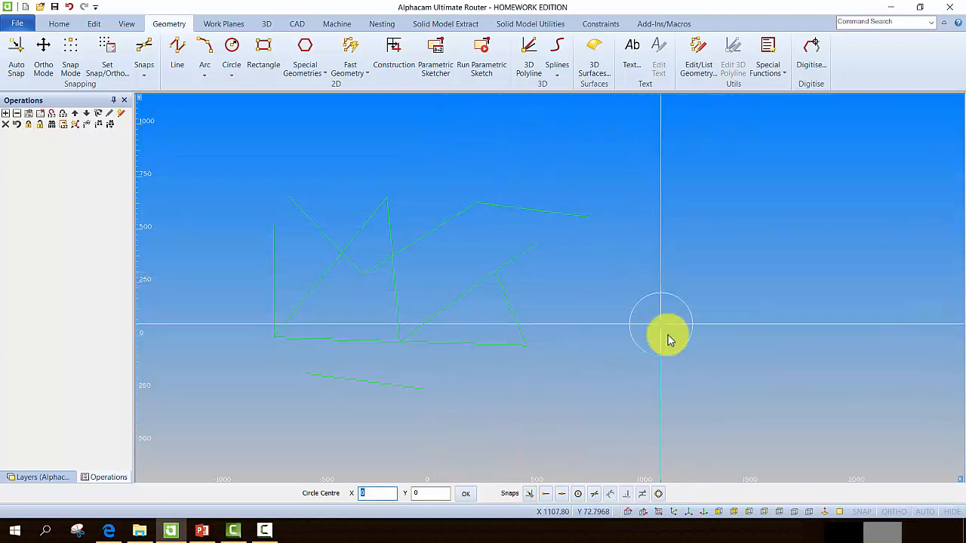
pyautogui.click(631, 265)
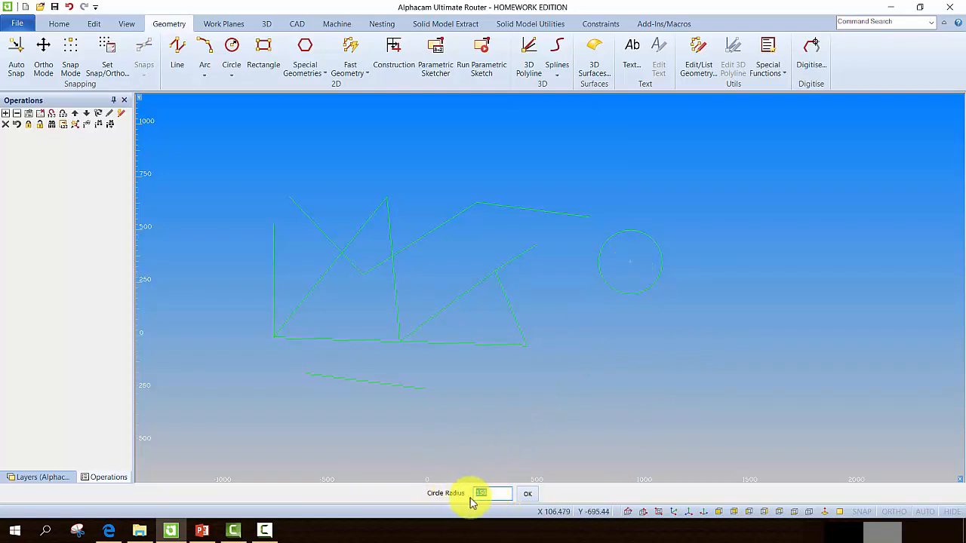
# Step: Place four more circles of radius 150 around the first one without letting them overlap
pyautogui.click(527, 494)
pyautogui.click(708, 215)
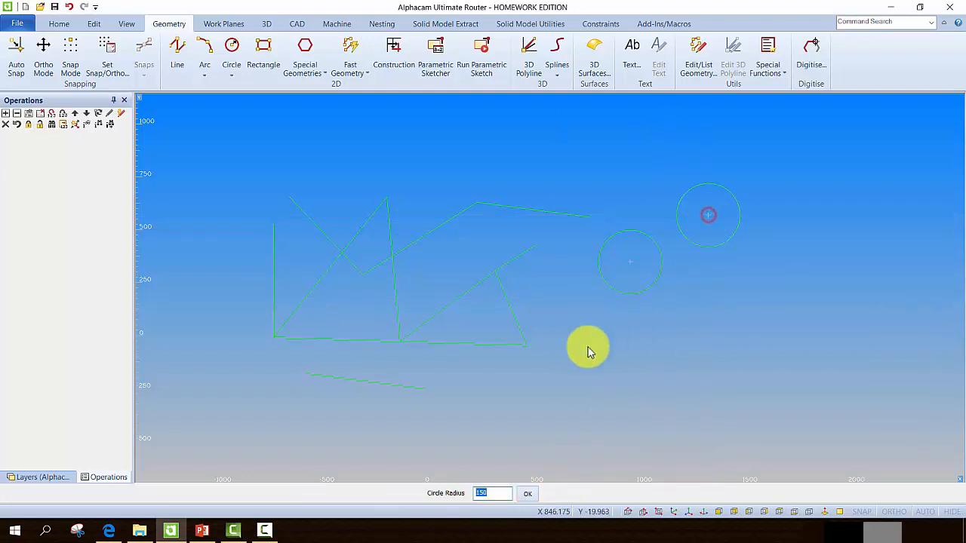
pyautogui.click(702, 292)
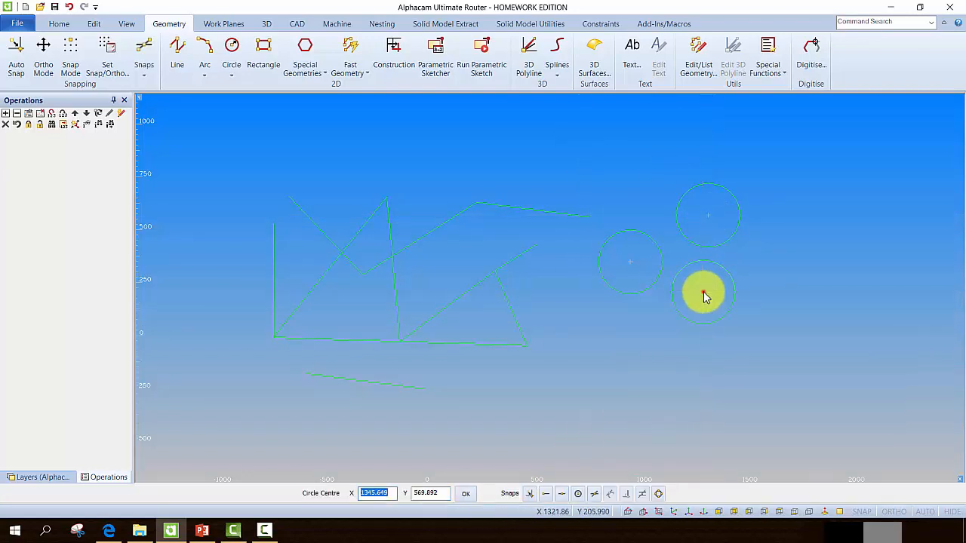
pyautogui.press('Return')
pyautogui.click(635, 180)
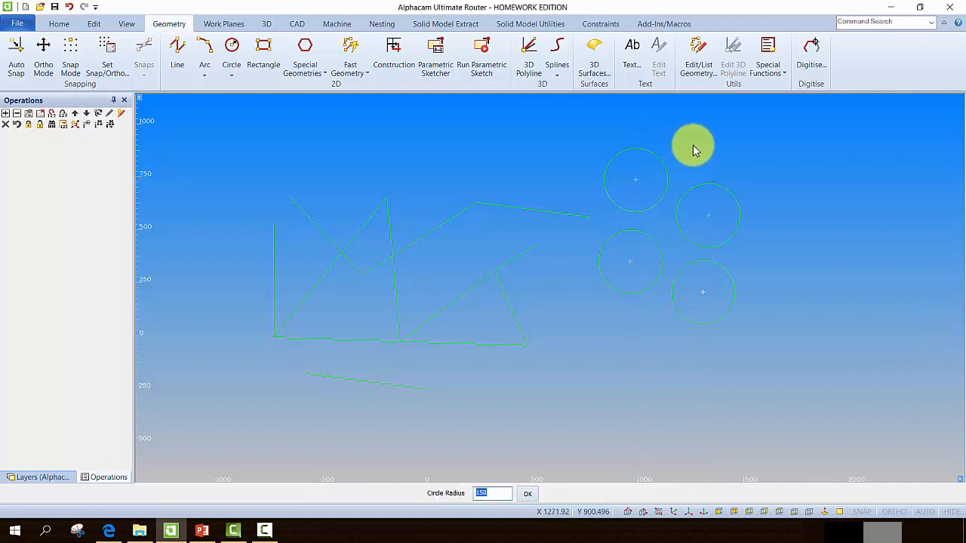
pyautogui.press('Return')
pyautogui.click(699, 143)
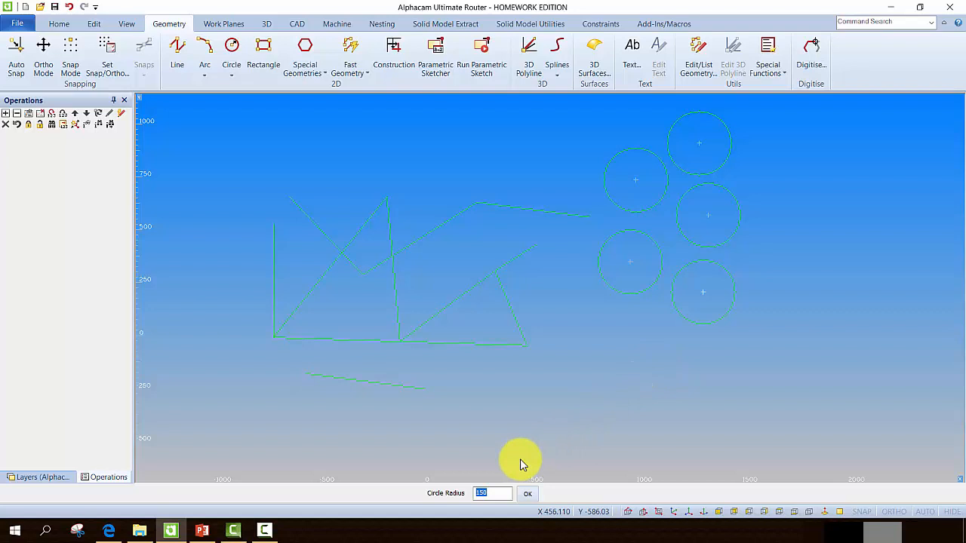
# Step: Draw three circles of radius 250, one below the small circles and two stacked to their right
pyautogui.write('250')
pyautogui.press('Return')
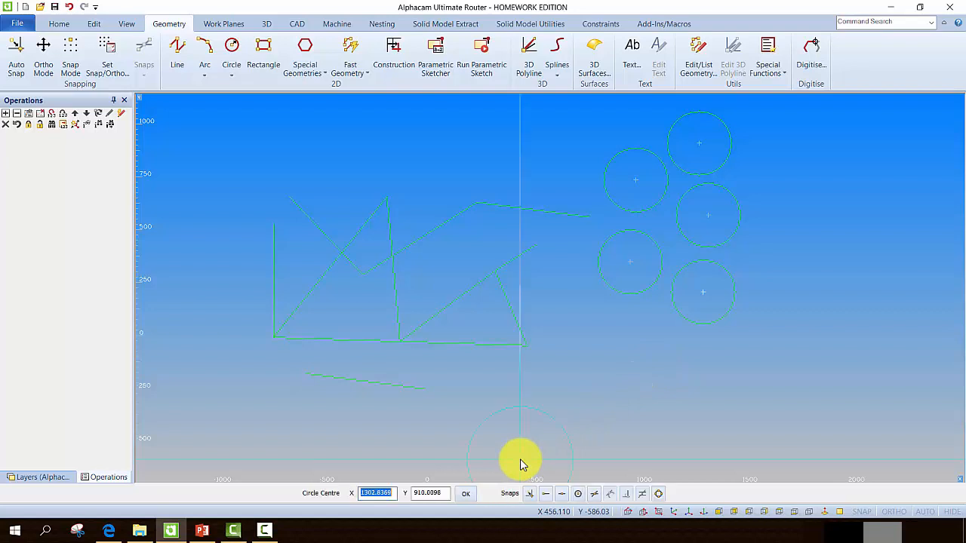
pyautogui.click(627, 364)
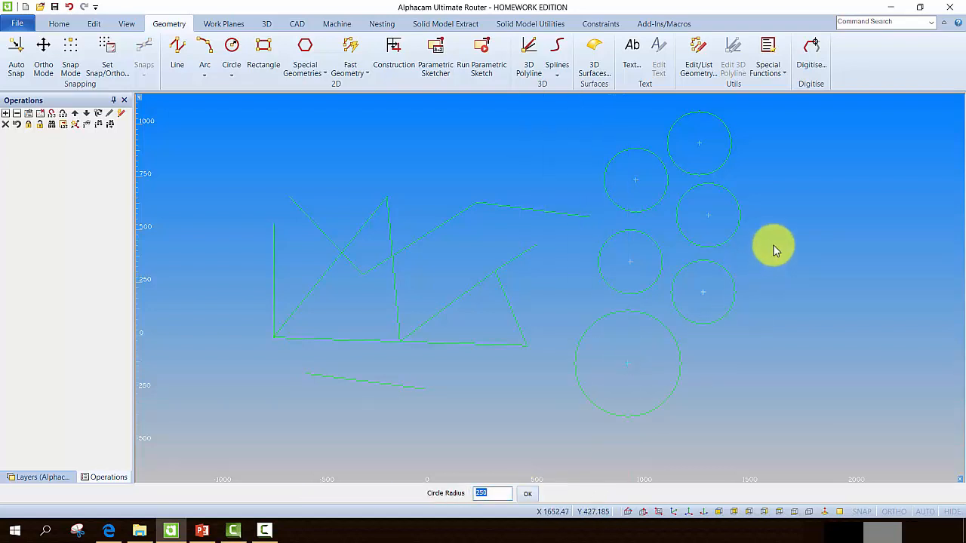
pyautogui.press('Return')
pyautogui.click(801, 190)
pyautogui.press('Return')
pyautogui.click(799, 305)
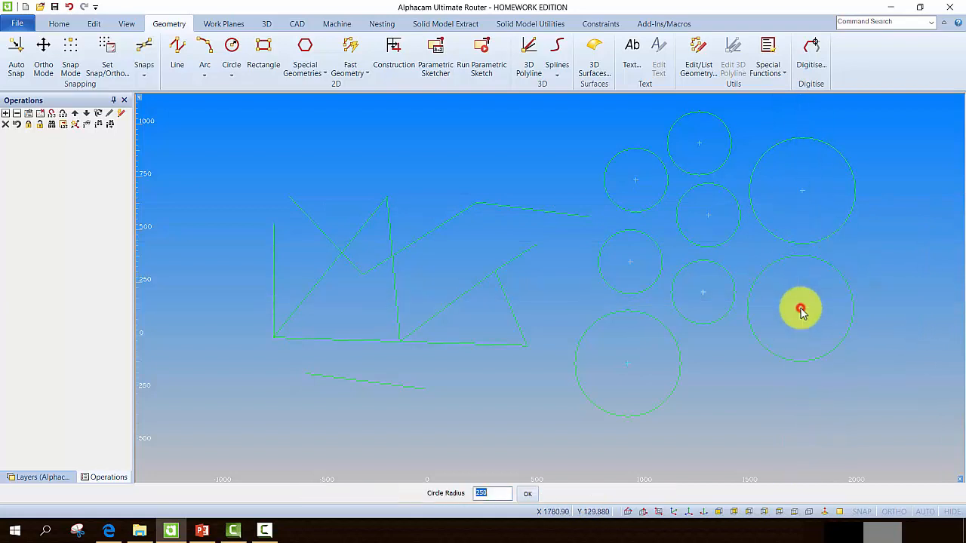
# Step: Draw a Centre + Diameter circle with a diameter of 500 below the small circles, beside the lowest large circle
pyautogui.click(233, 77)
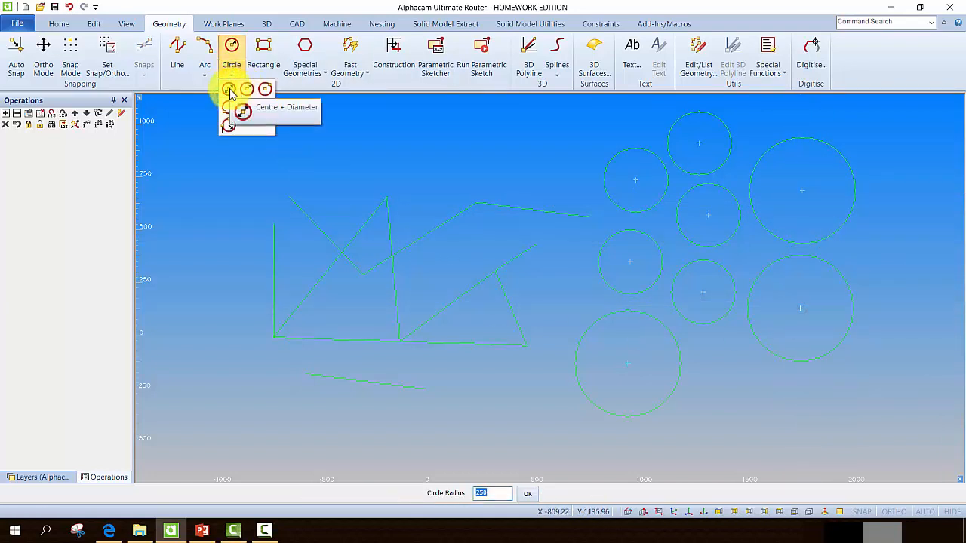
pyautogui.click(229, 90)
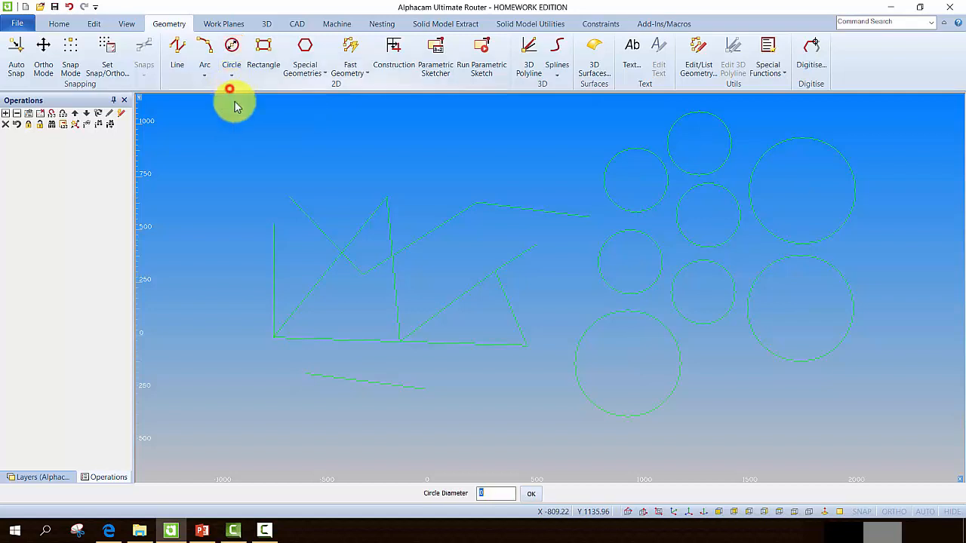
pyautogui.write('500')
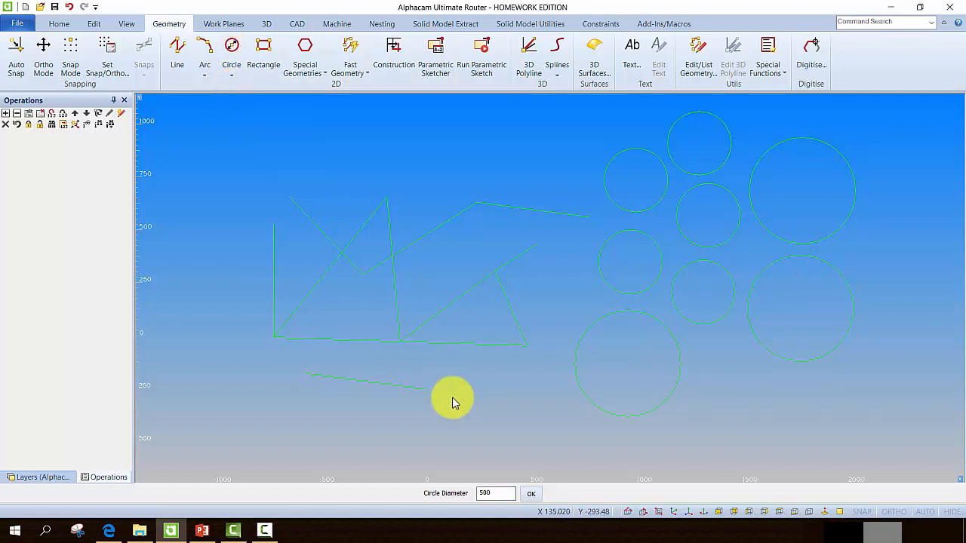
pyautogui.press('Return')
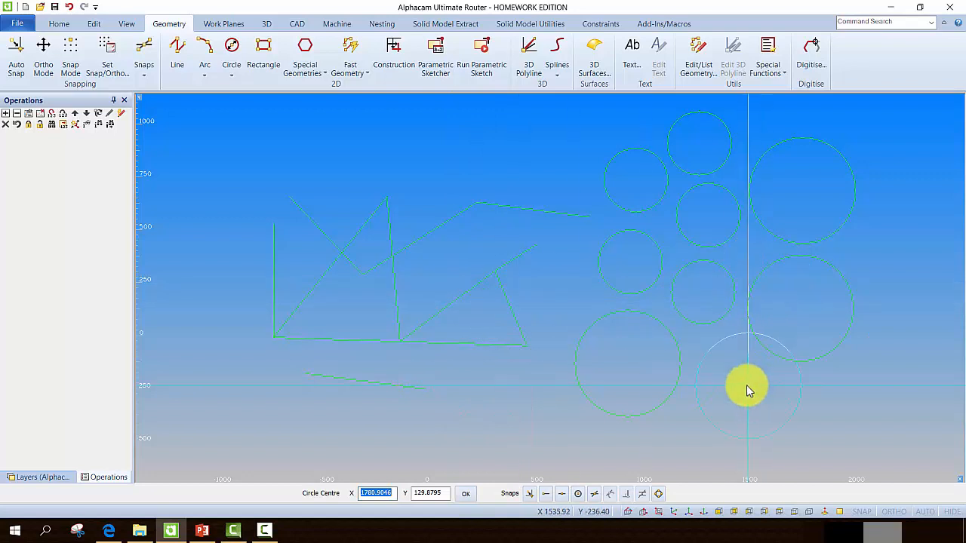
pyautogui.click(737, 406)
# Step: Draw a Centre + Point circle with a radius of about 210 above the line shapes, then leave the circle command
pyautogui.click(229, 73)
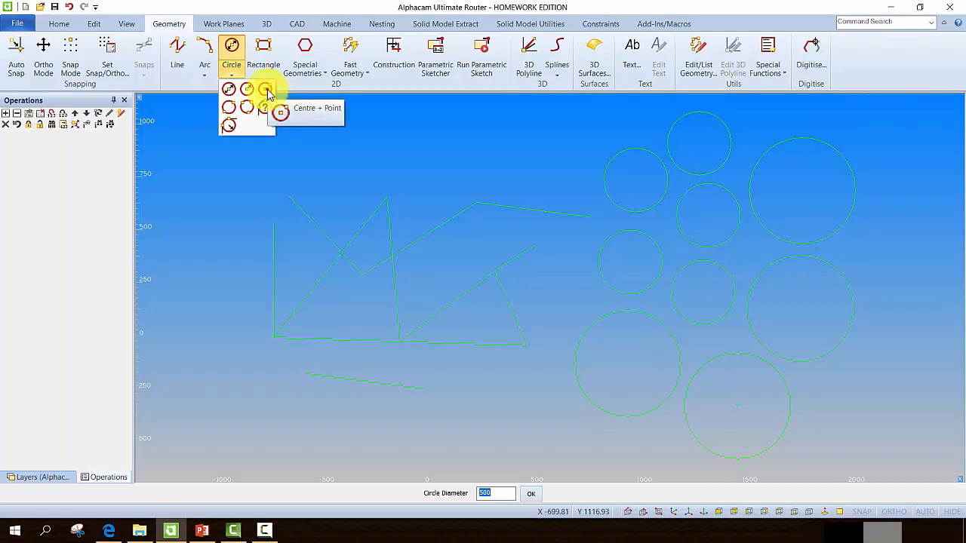
pyautogui.click(268, 92)
pyautogui.click(337, 156)
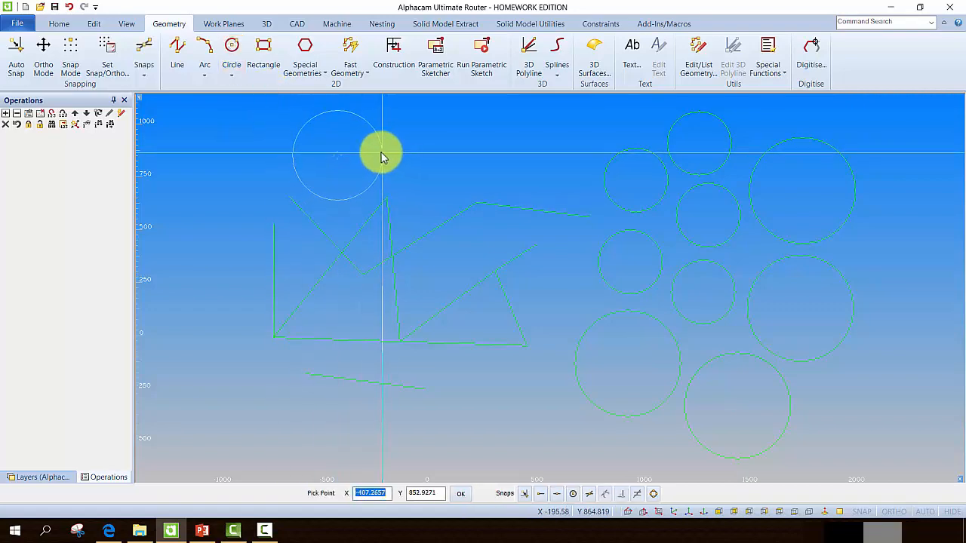
pyautogui.click(381, 156)
pyautogui.scroll(-2, 429, 227)
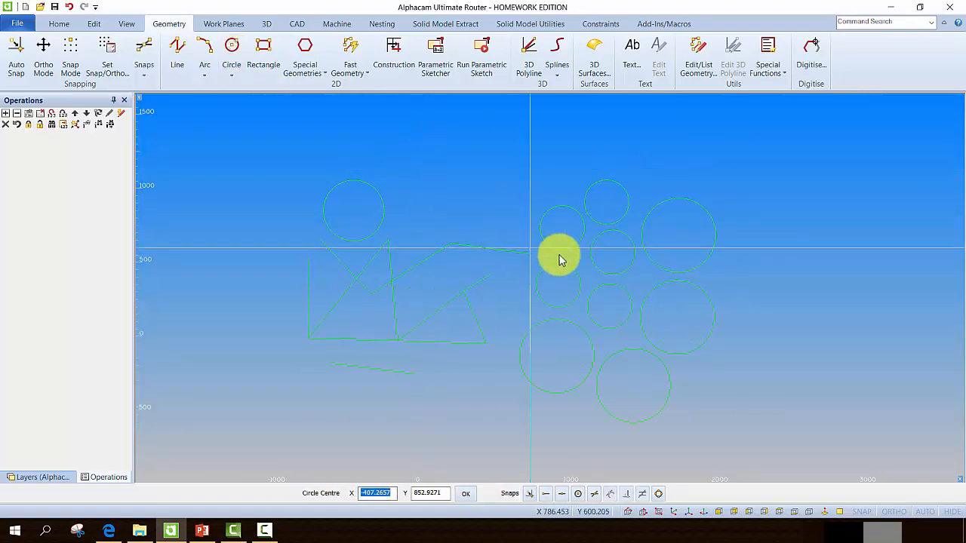
pyautogui.moveTo(561, 259); pyautogui.dragTo(538, 258, button='middle')
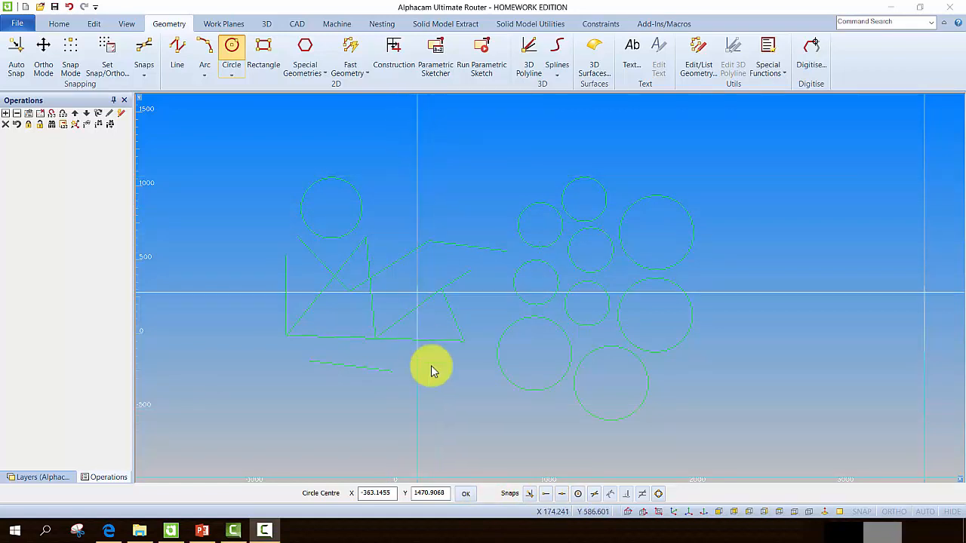
pyautogui.click(465, 494)
pyautogui.press('Escape')
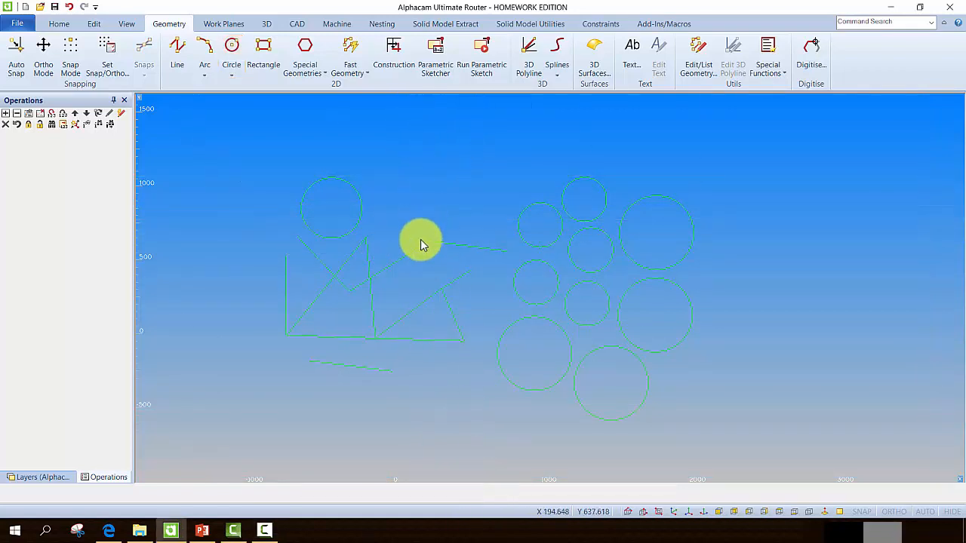
# Step: Draw four rectangles around the existing shapes: three in a row above them and a larger, nearly square one to their right
pyautogui.scroll(-2, 456, 285)
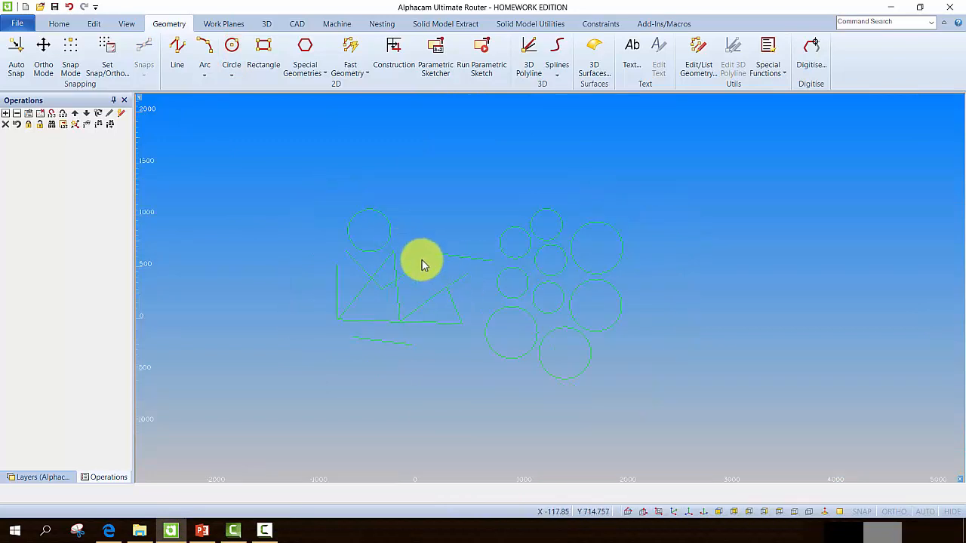
pyautogui.moveTo(422, 260); pyautogui.dragTo(443, 263, button='middle')
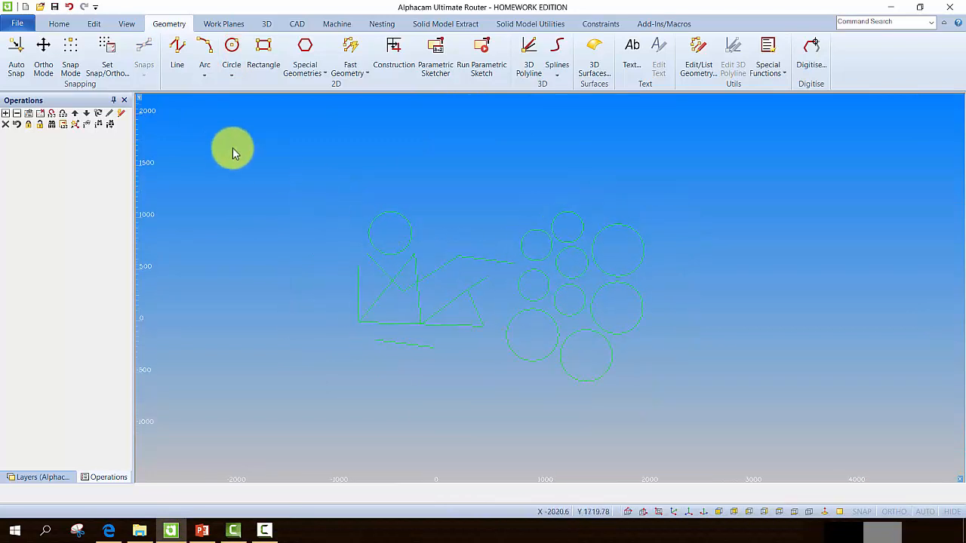
pyautogui.click(264, 54)
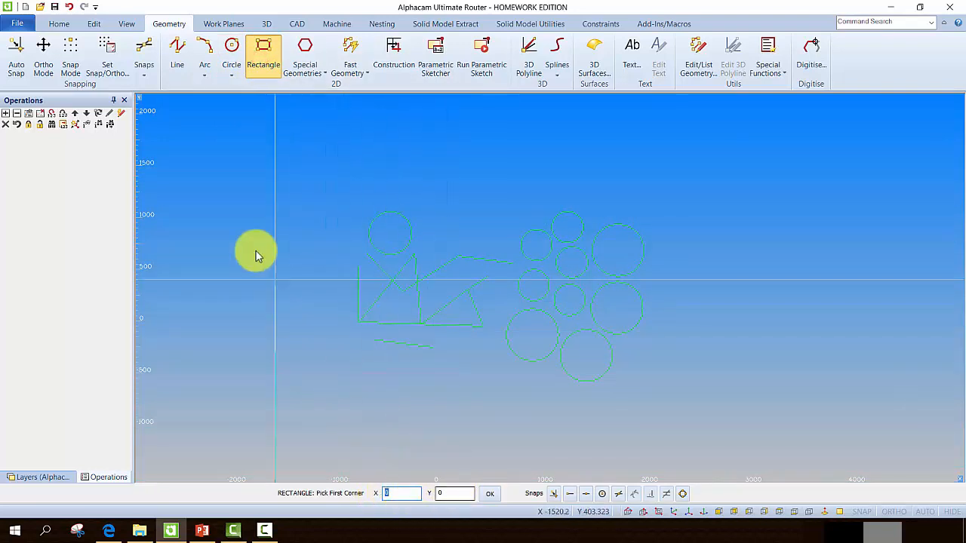
pyautogui.click(211, 142)
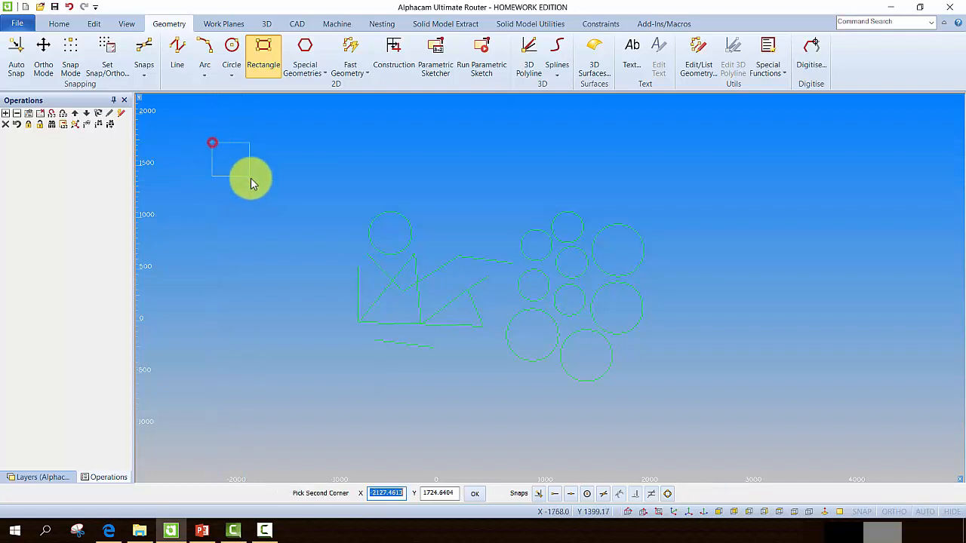
pyautogui.click(320, 217)
pyautogui.click(398, 129)
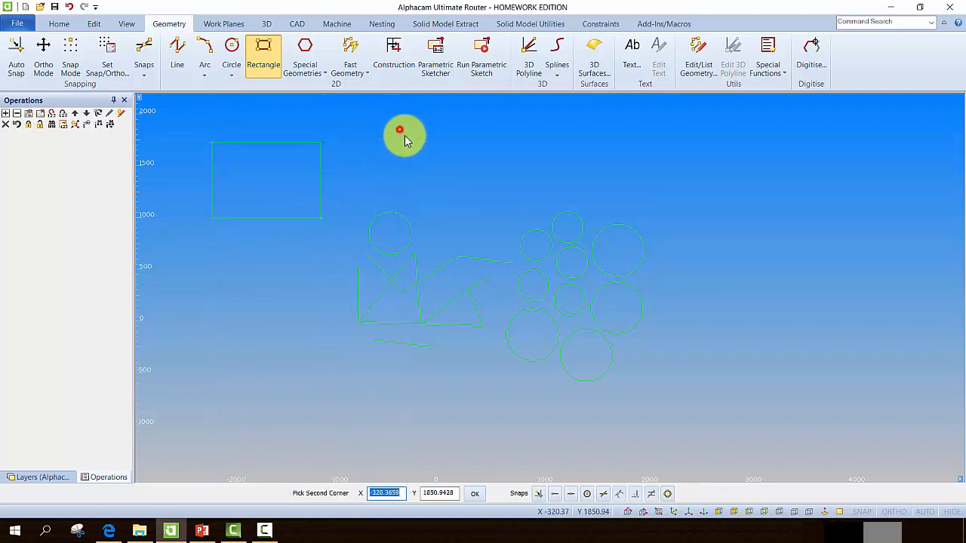
pyautogui.click(483, 189)
pyautogui.click(586, 124)
pyautogui.click(697, 180)
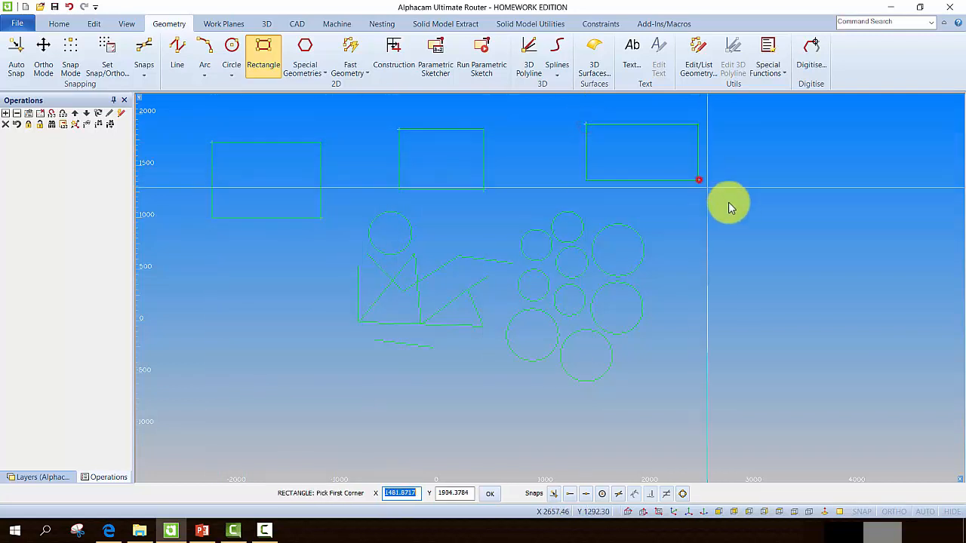
pyautogui.click(728, 224)
pyautogui.click(842, 338)
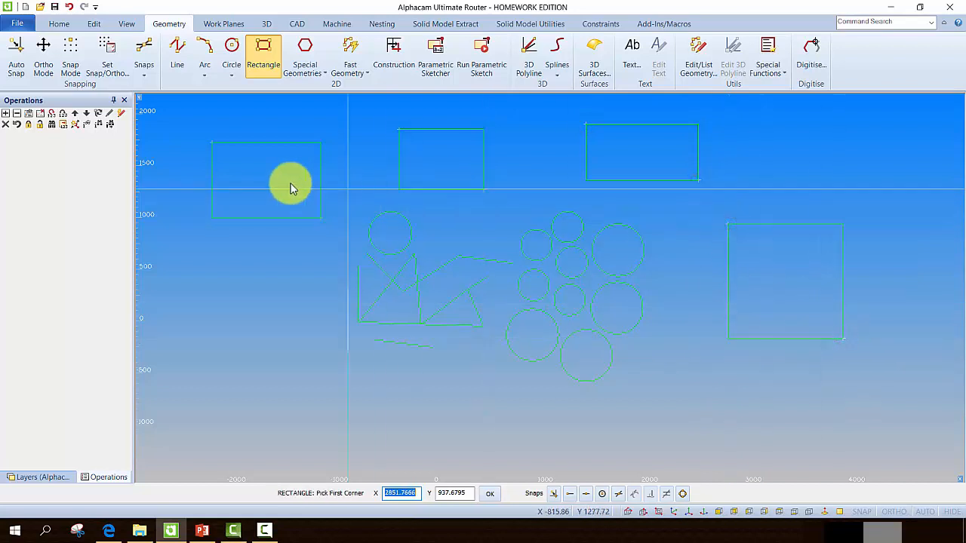
# Step: Draw a bowl-shaped arc through start, second and end points, below and to the left of the line shapes
pyautogui.click(205, 69)
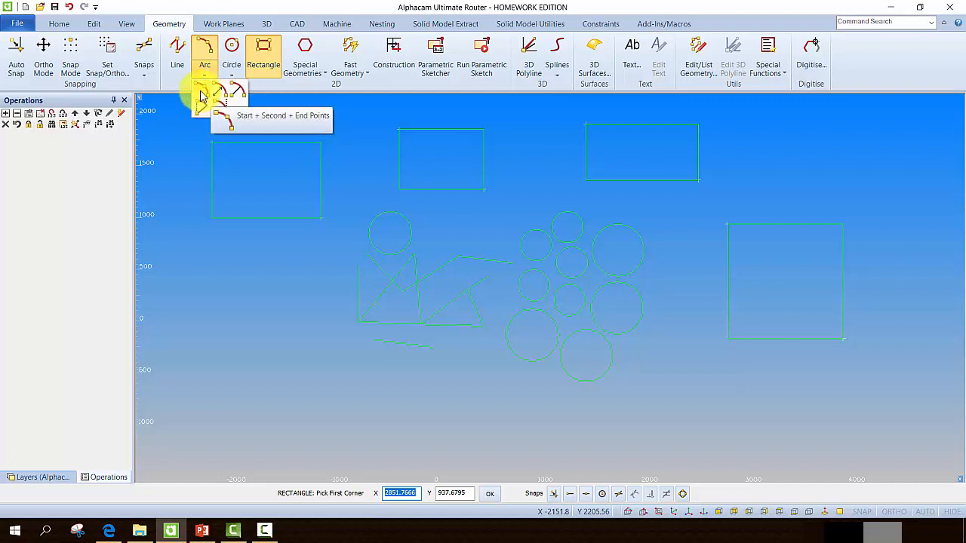
pyautogui.click(202, 94)
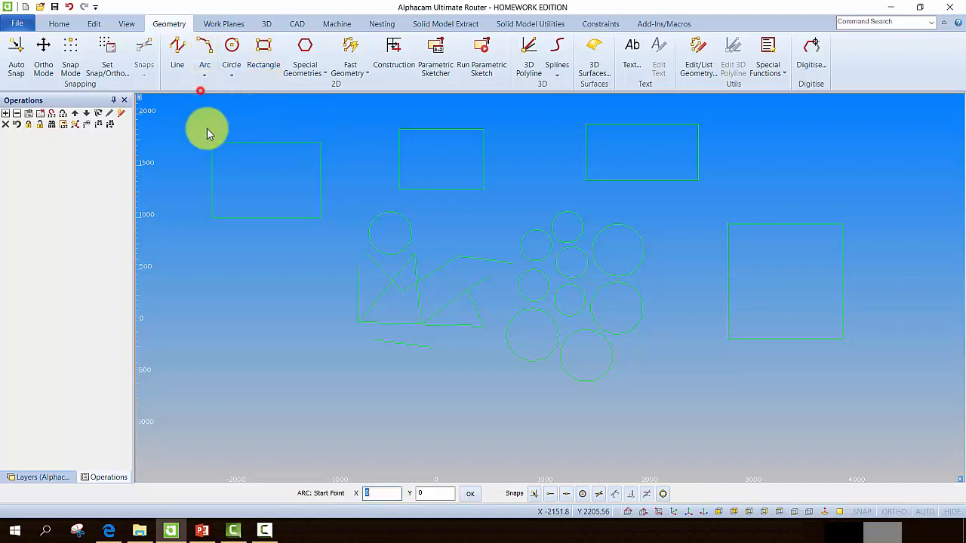
pyautogui.click(231, 342)
pyautogui.click(291, 388)
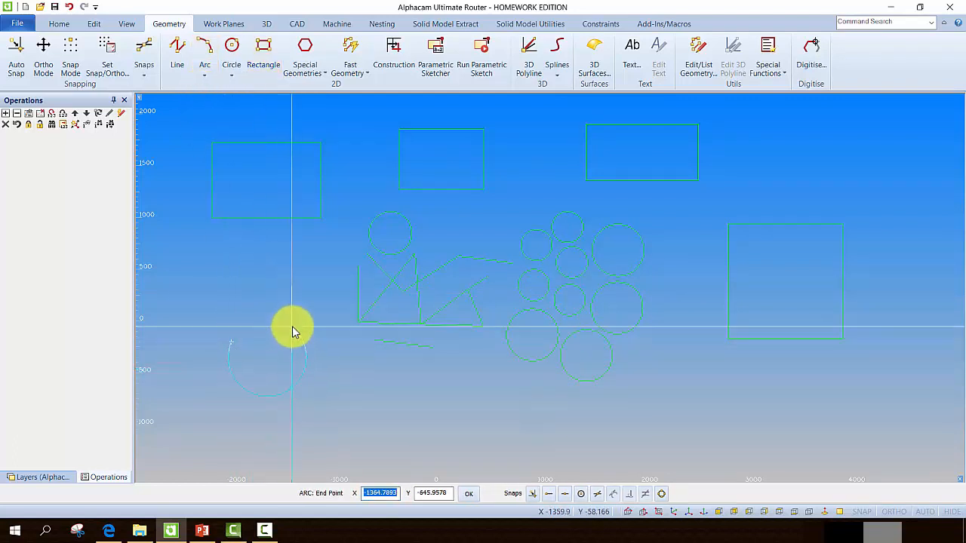
pyautogui.click(343, 346)
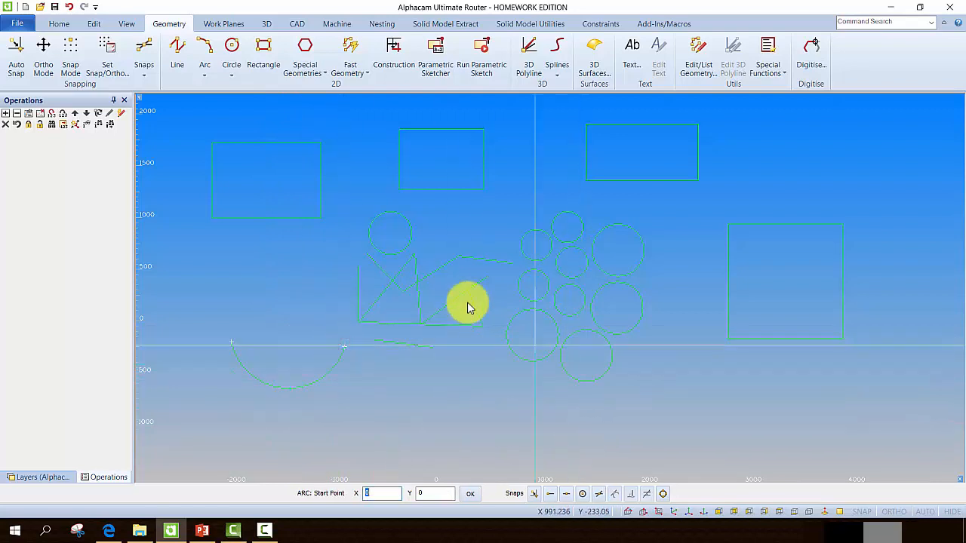
# Step: Draw a long, shallow Start + Second + End Points arc spanning above the rectangles and sloping down to the right
pyautogui.scroll(-2, 468, 298)
pyautogui.moveTo(470, 302); pyautogui.dragTo(440, 337, button='middle')
pyautogui.click(207, 47)
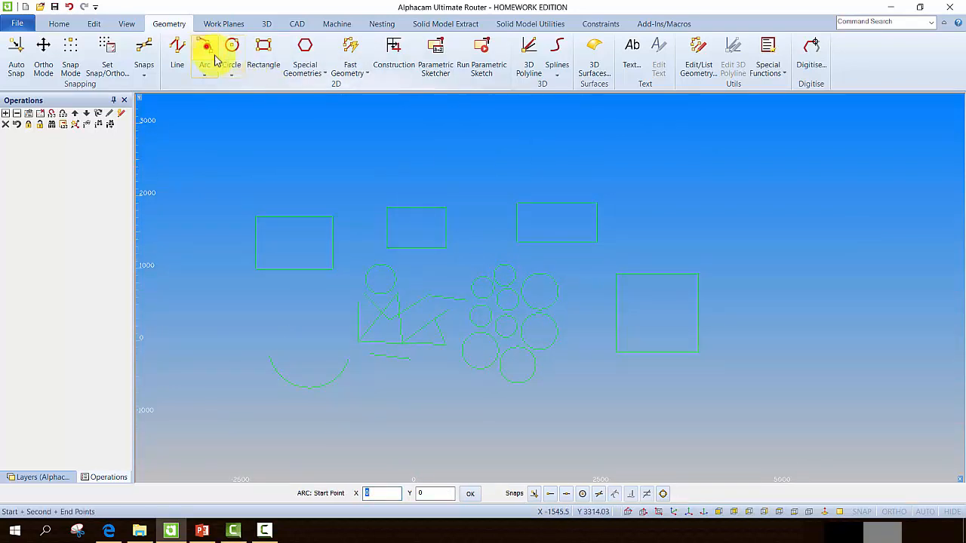
pyautogui.click(362, 155)
pyautogui.click(555, 160)
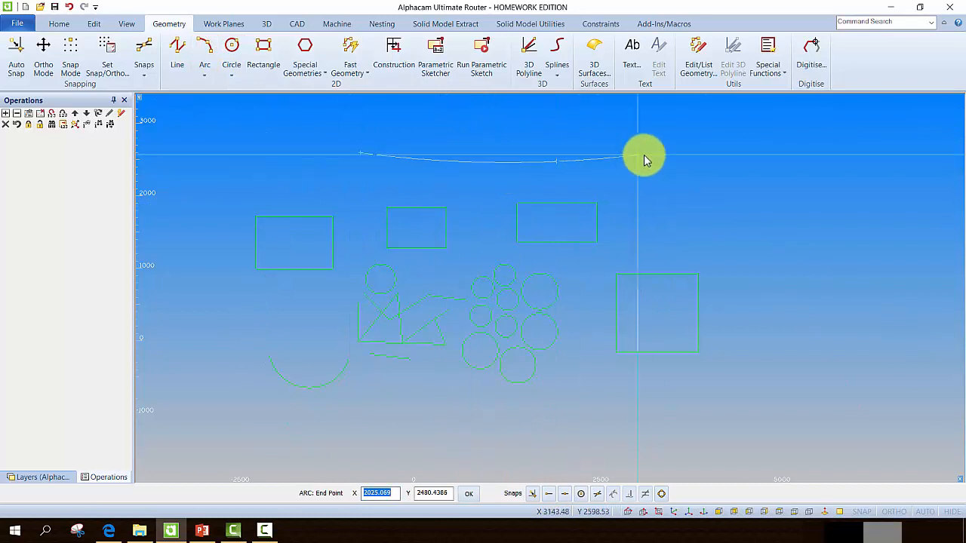
pyautogui.click(669, 212)
# Step: Draw an arc from start point, end point and an entered radius of 300, to the right of the large rectangle
pyautogui.click(205, 74)
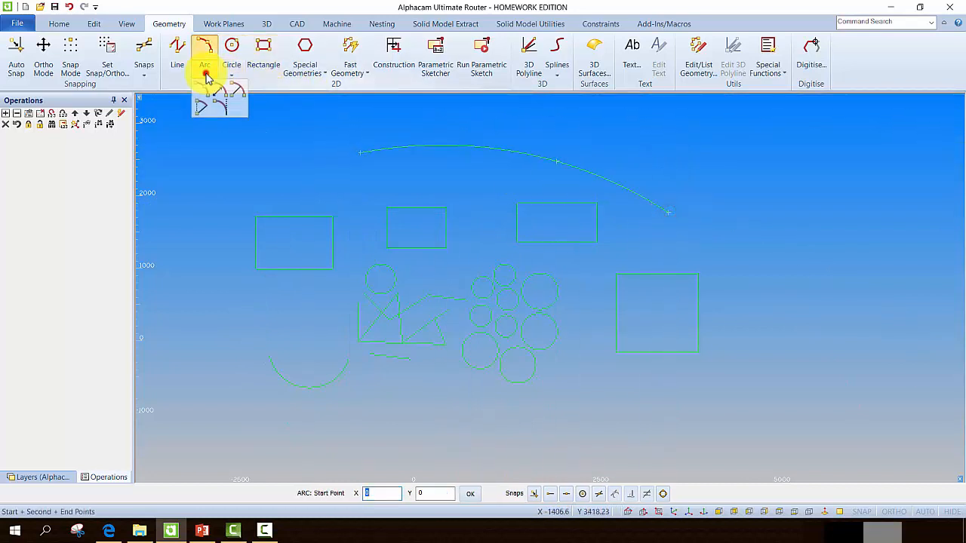
pyautogui.click(222, 94)
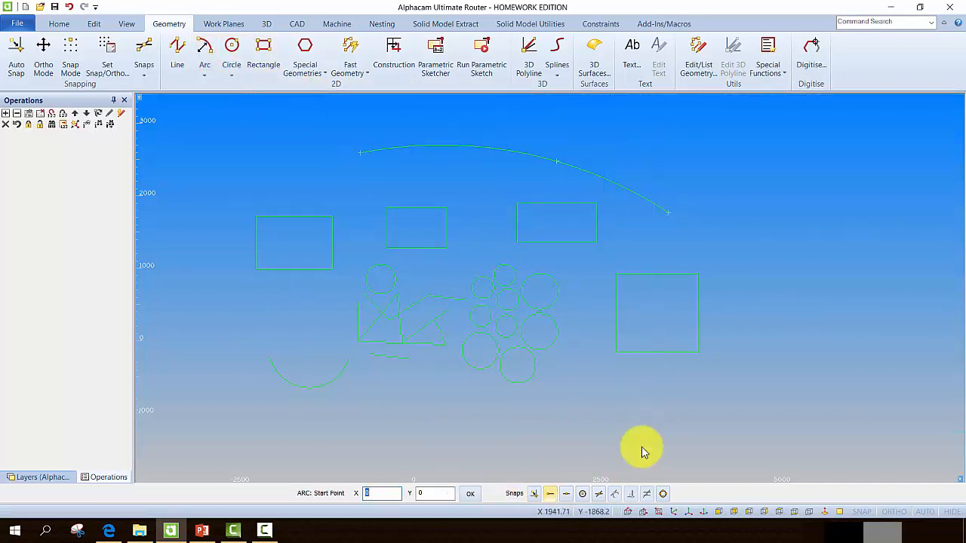
pyautogui.click(746, 224)
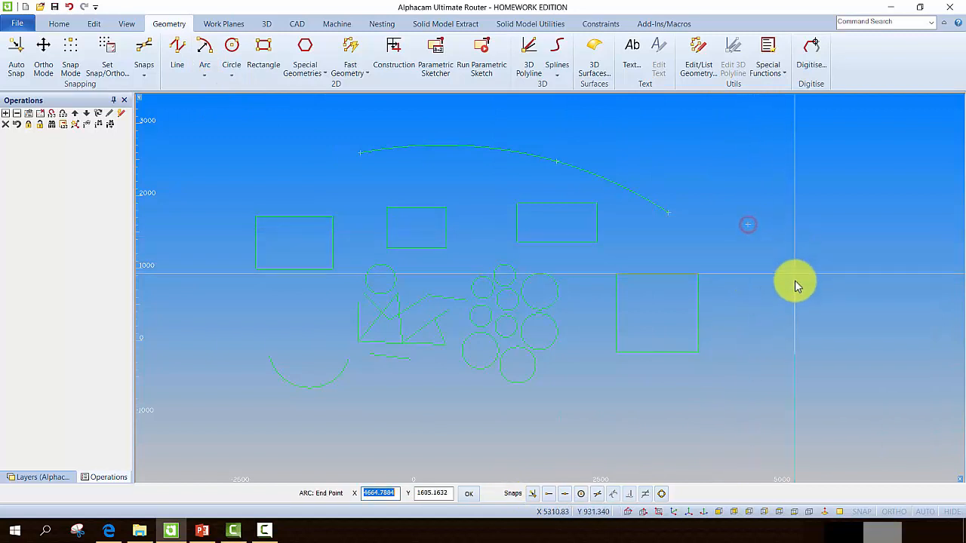
pyautogui.click(811, 338)
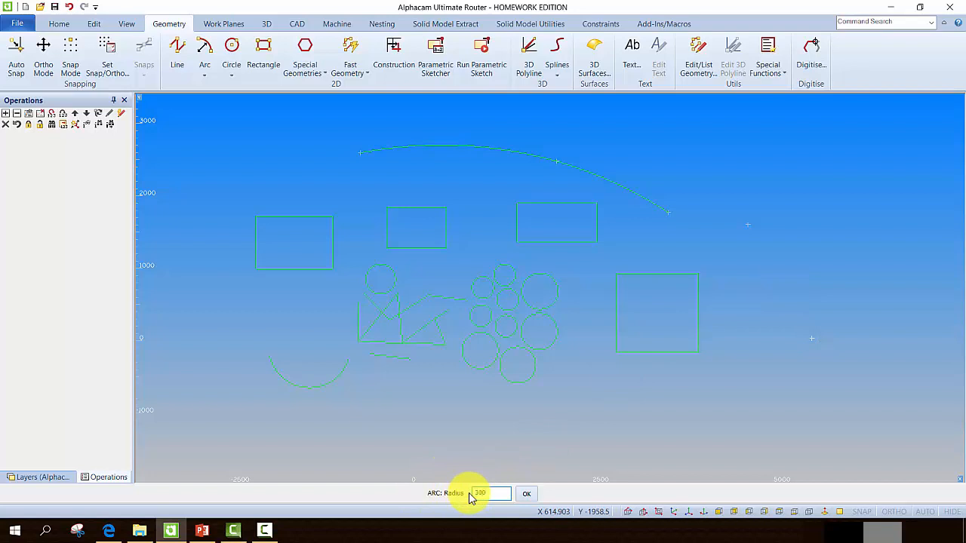
pyautogui.write('300')
pyautogui.press('Return')
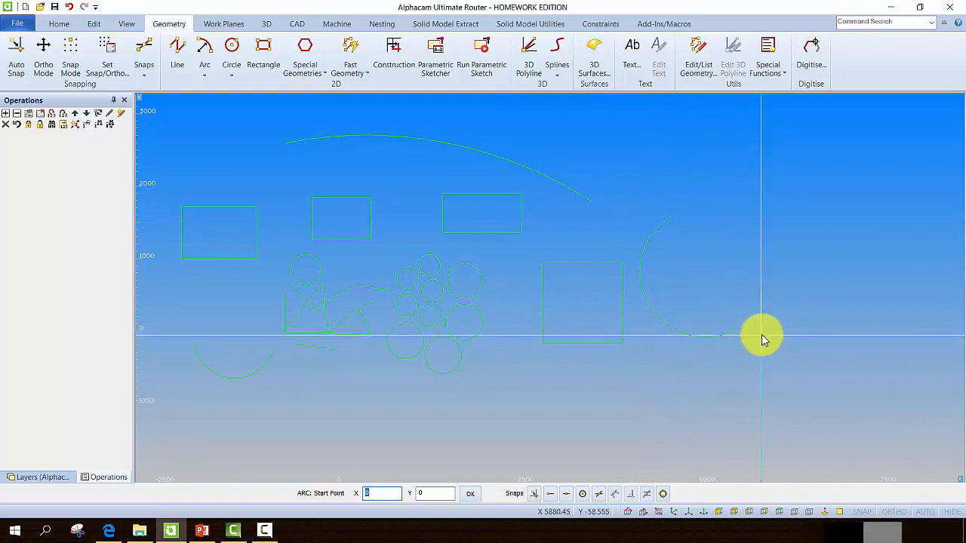
pyautogui.press('Escape')
pyautogui.moveTo(345, 166); pyautogui.dragTo(457, 167, button='middle')
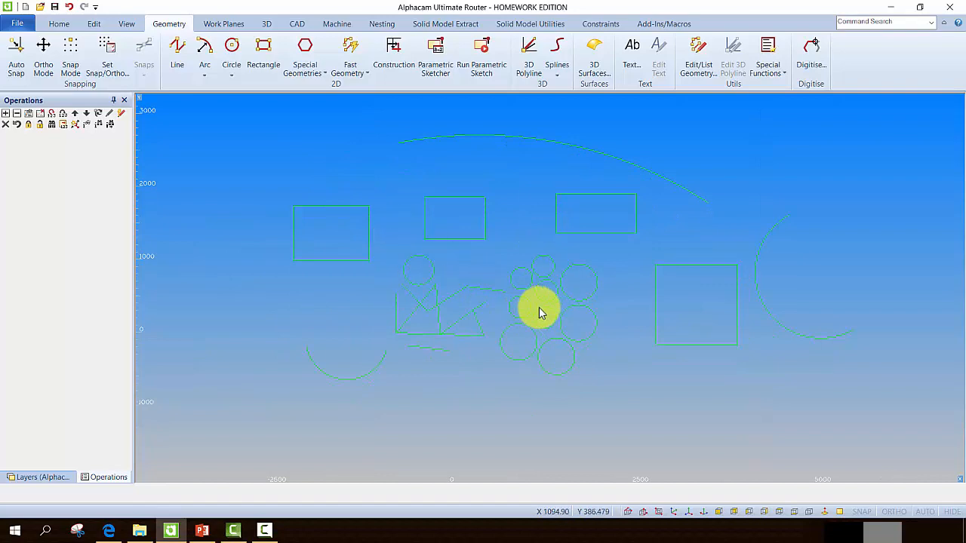
pyautogui.moveTo(538, 309)
pyautogui.mouseDown(button='middle')
pyautogui.moveTo(527, 330)
pyautogui.moveTo(431, 295)
pyautogui.mouseUp(button='middle')
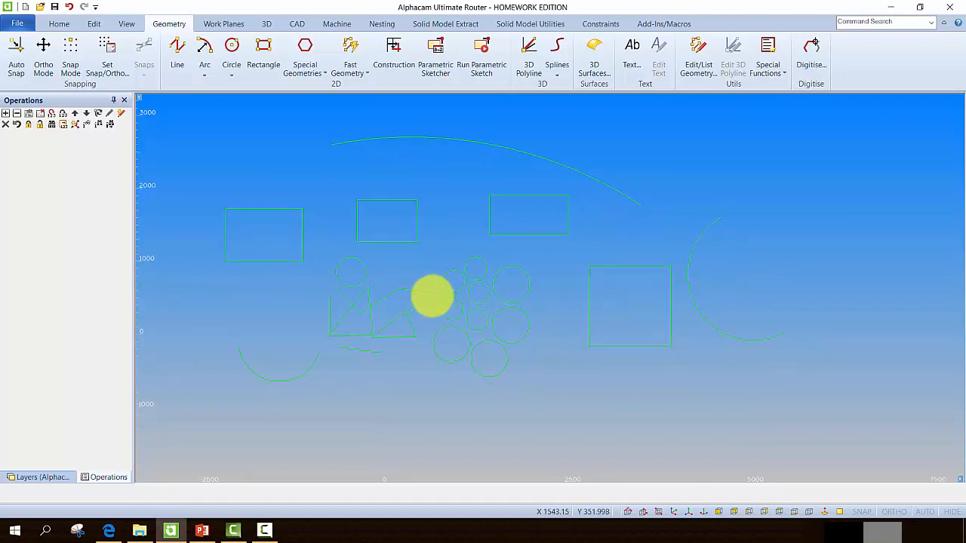
pyautogui.click(841, 405)
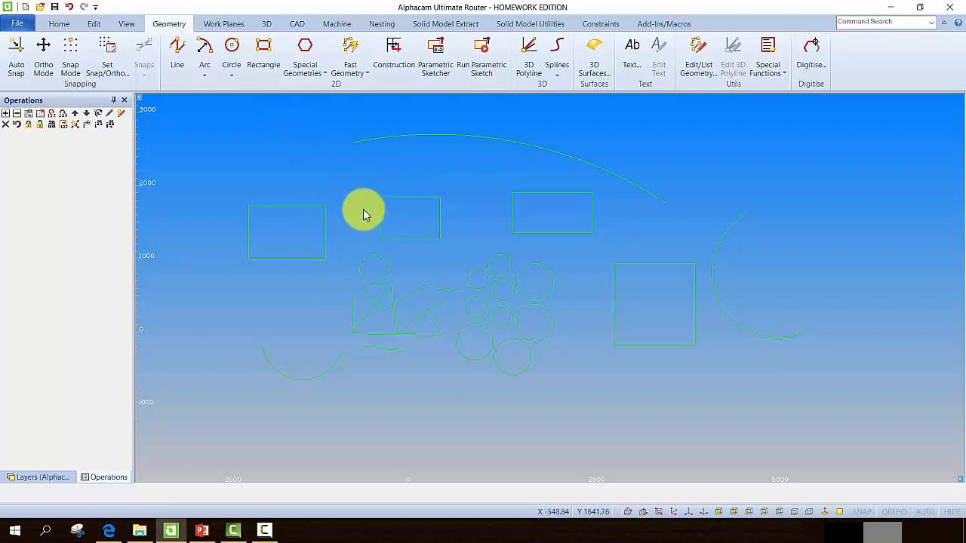
pyautogui.scroll(-1, 367, 206)
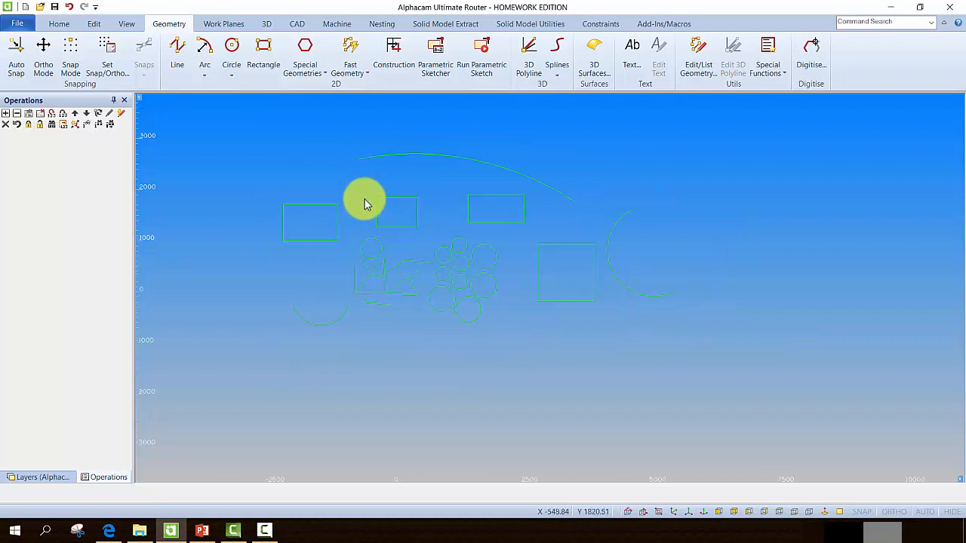
pyautogui.moveTo(364, 214)
pyautogui.mouseDown(button='middle')
pyautogui.moveTo(414, 207)
pyautogui.moveTo(382, 239)
pyautogui.moveTo(377, 227)
pyautogui.mouseUp(button='middle')
pyautogui.scroll(1, 366, 236)
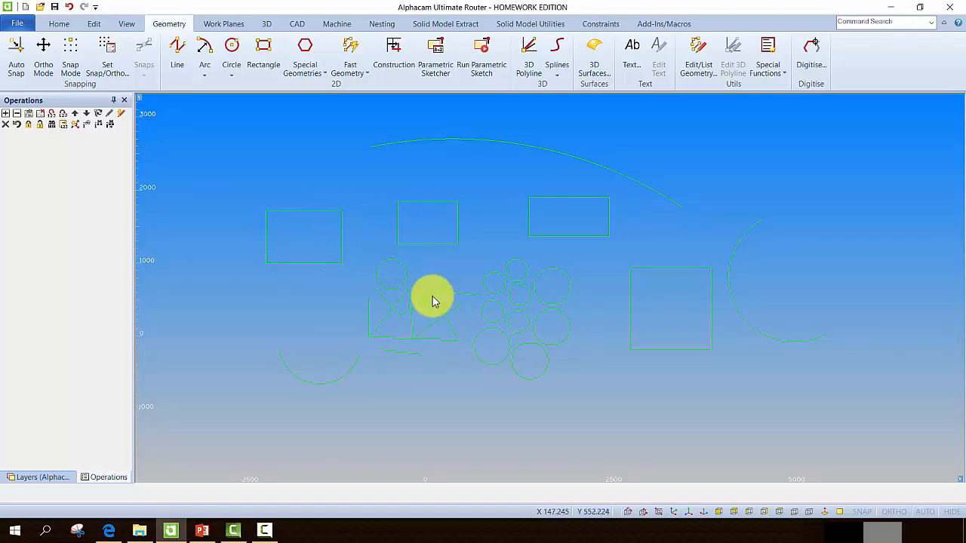
pyautogui.moveTo(432, 296)
pyautogui.mouseDown(button='middle')
pyautogui.moveTo(379, 278)
pyautogui.moveTo(384, 224)
pyautogui.mouseUp(button='middle')
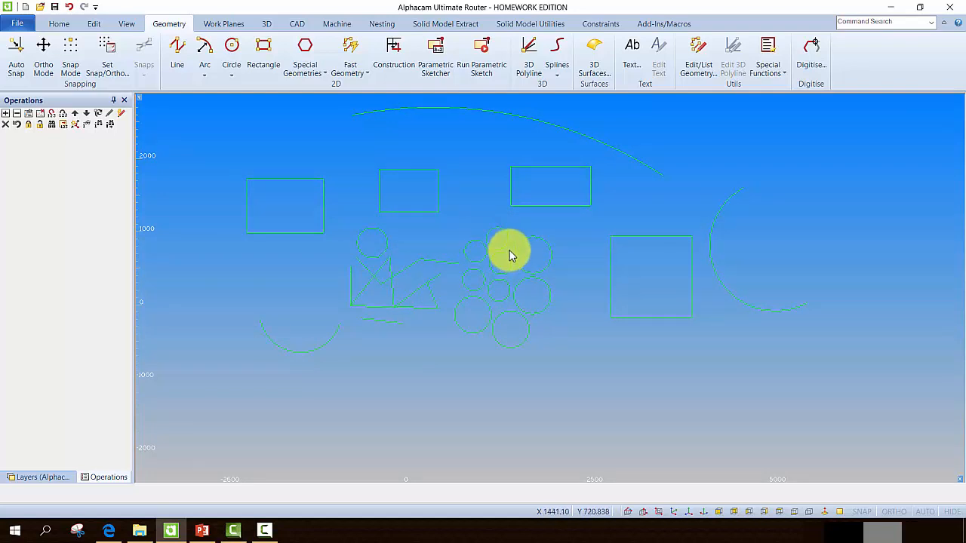
pyautogui.moveTo(447, 270); pyautogui.dragTo(452, 302, button='middle')
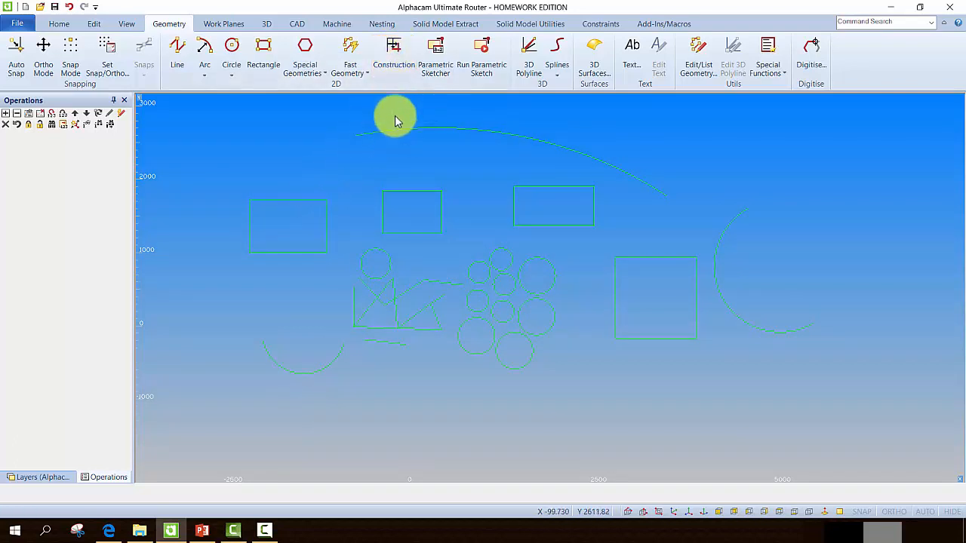
# Step: Start construction geometry and draw a chain of four connected construction lines down the left side and below the existing shapes
pyautogui.click(393, 55)
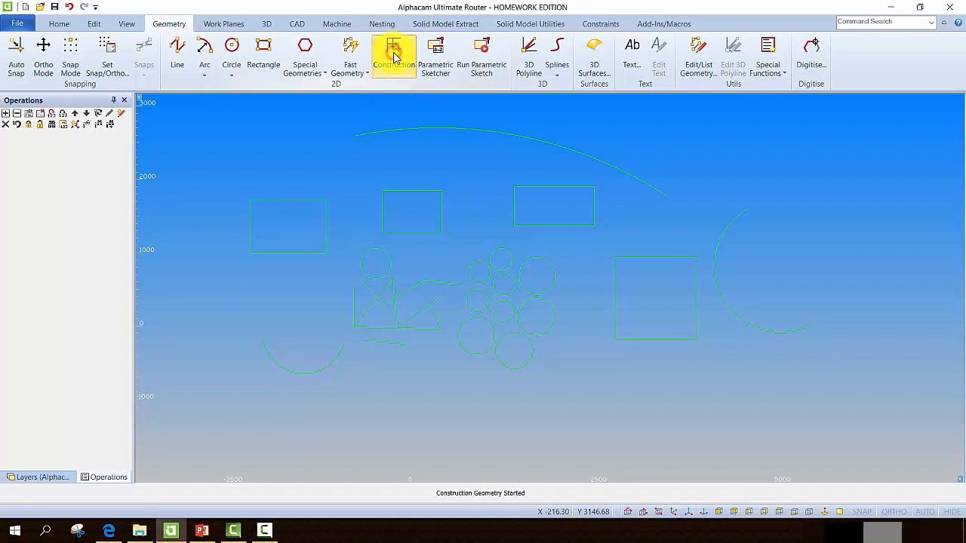
pyautogui.click(183, 56)
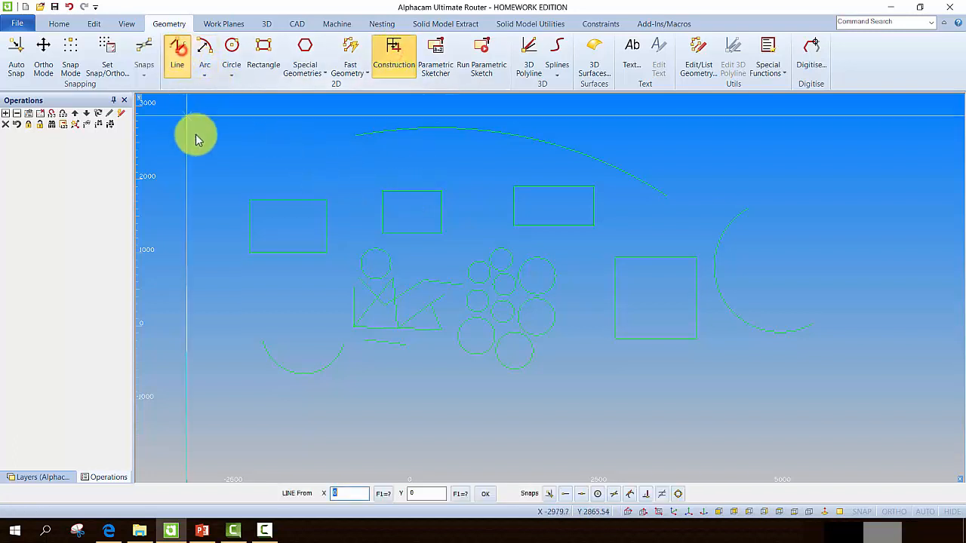
pyautogui.click(212, 150)
pyautogui.click(198, 325)
pyautogui.click(308, 440)
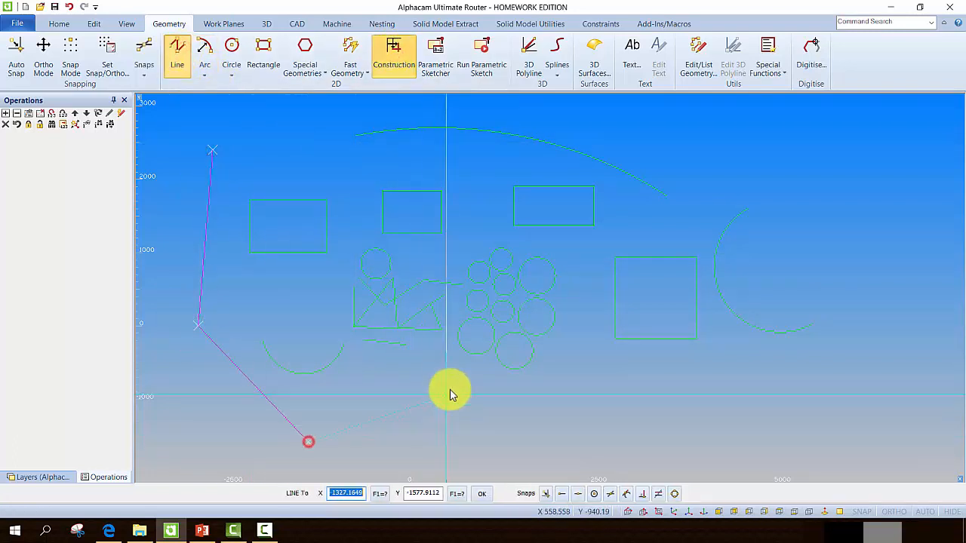
pyautogui.click(451, 385)
pyautogui.click(551, 428)
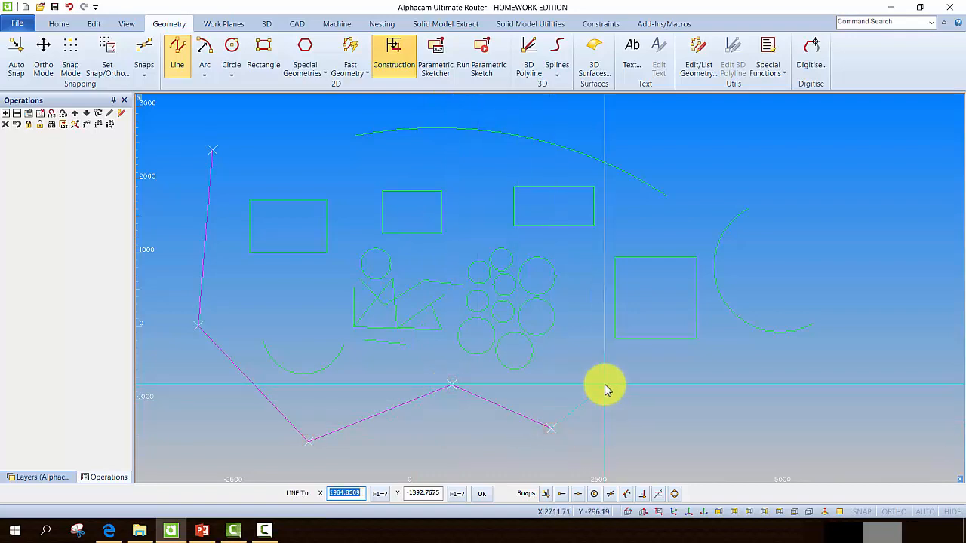
pyautogui.press('Escape')
# Step: Draw two wide construction rectangles above the existing shapes, one above the long arc and one further to the right
pyautogui.scroll(2, 377, 272)
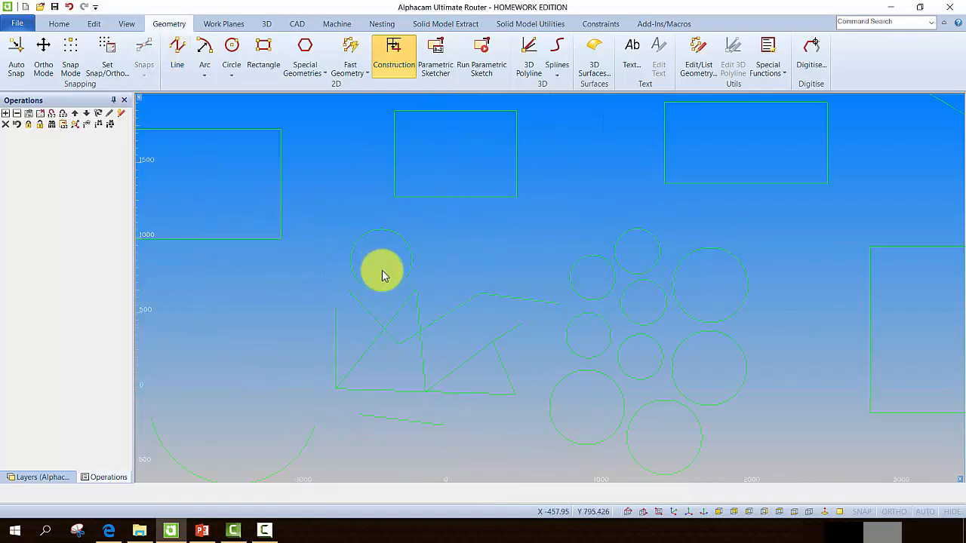
pyautogui.scroll(-4, 382, 275)
pyautogui.click(263, 51)
pyautogui.click(343, 134)
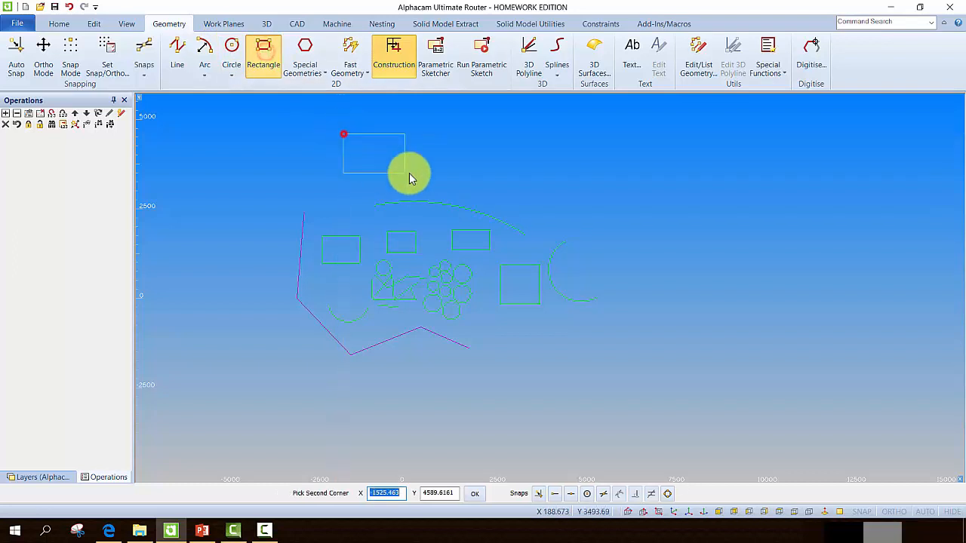
pyautogui.click(450, 179)
pyautogui.click(544, 154)
pyautogui.click(667, 199)
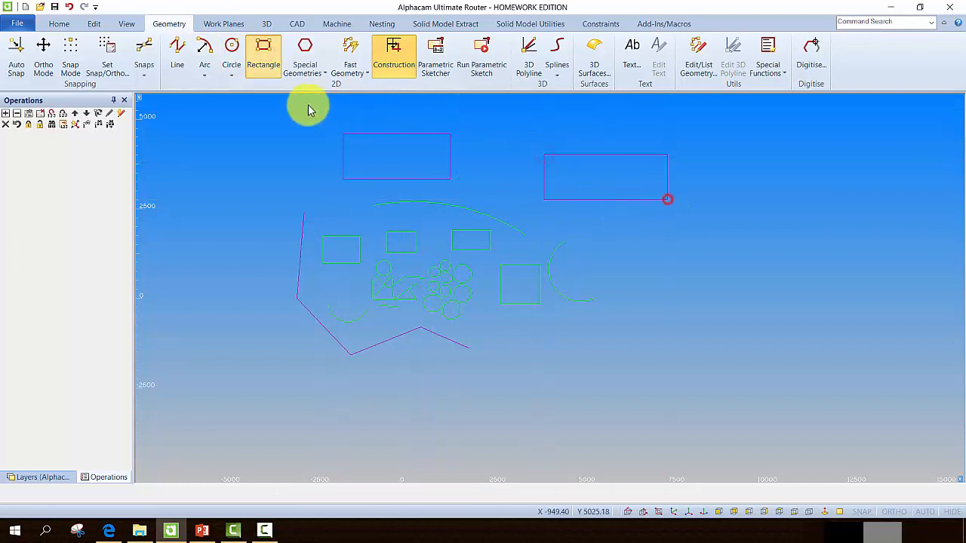
# Step: Draw two large construction circles, one to the right of the existing shapes and one below and to the right of them
pyautogui.click(230, 48)
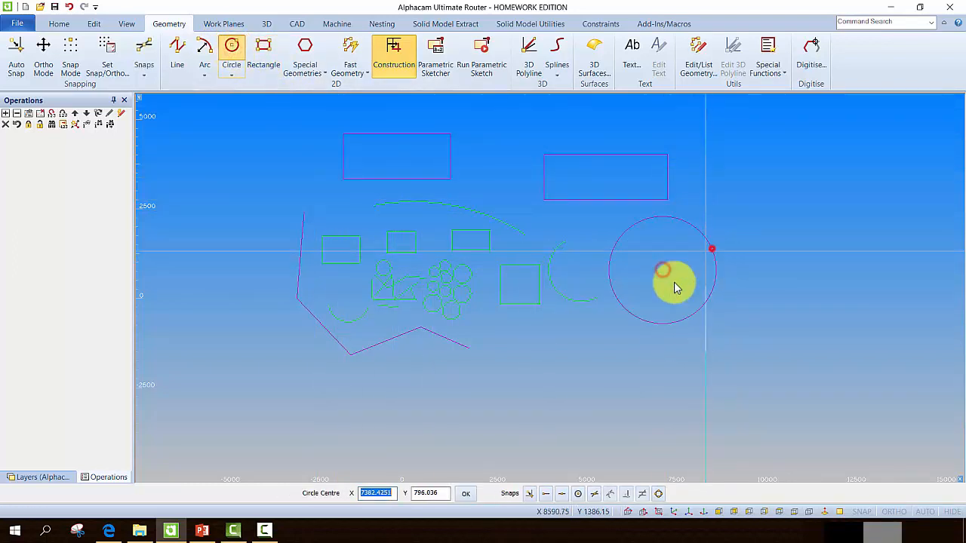
pyautogui.click(577, 397)
pyautogui.click(627, 388)
pyautogui.press('Escape')
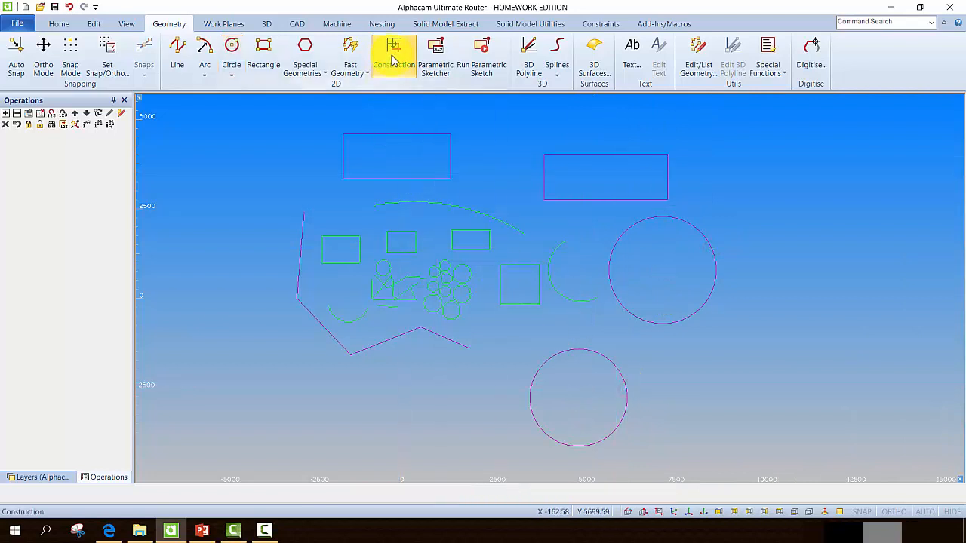
pyautogui.click(391, 68)
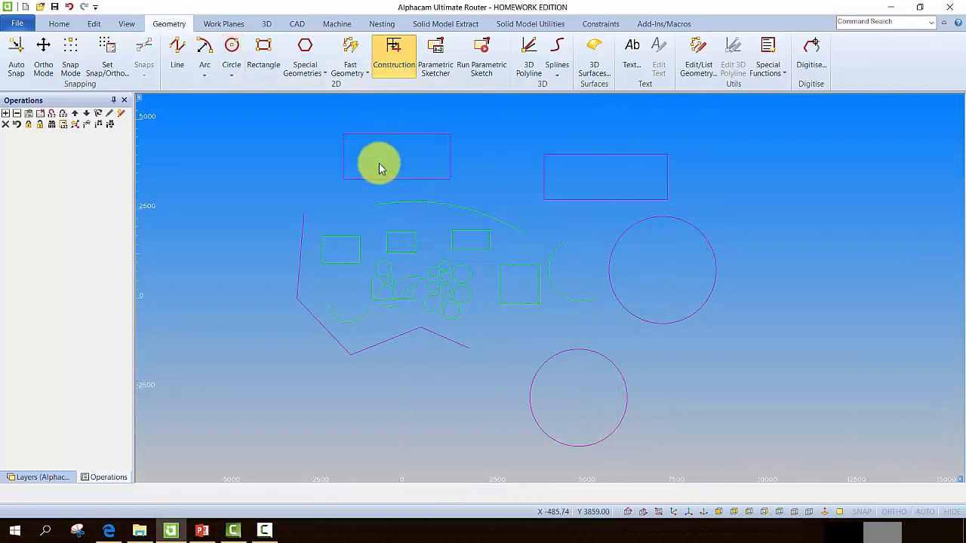
pyautogui.moveTo(498, 287)
pyautogui.mouseDown(button='middle')
pyautogui.moveTo(448, 301)
pyautogui.moveTo(465, 270)
pyautogui.moveTo(479, 267)
pyautogui.mouseUp(button='middle')
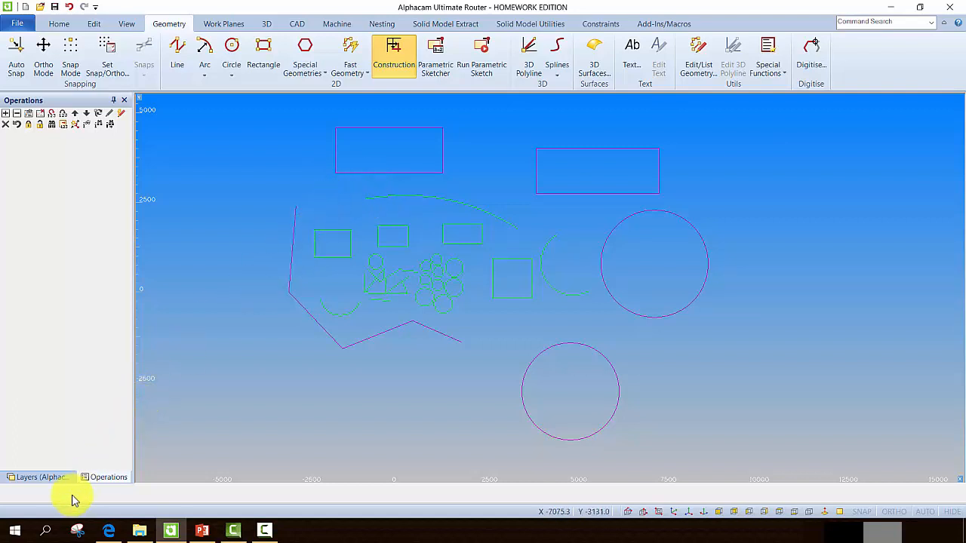
# Step: Open the layers list, then hide the Construction layer and show it again to check which shapes it holds
pyautogui.click(34, 478)
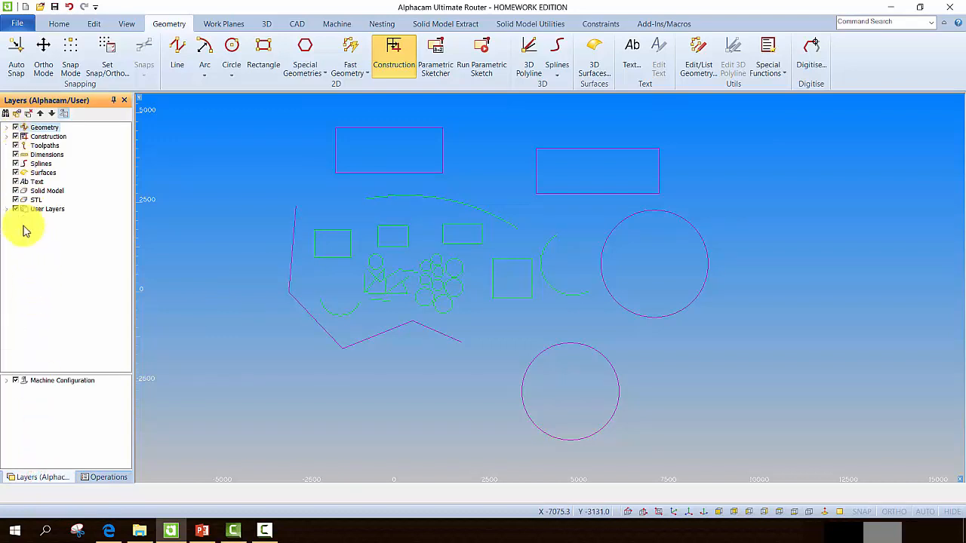
pyautogui.click(15, 136)
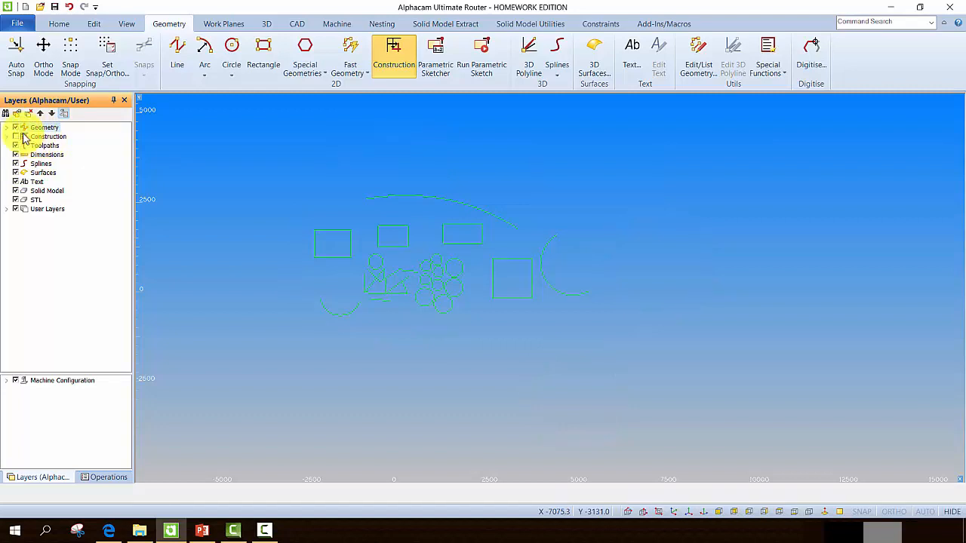
pyautogui.click(15, 136)
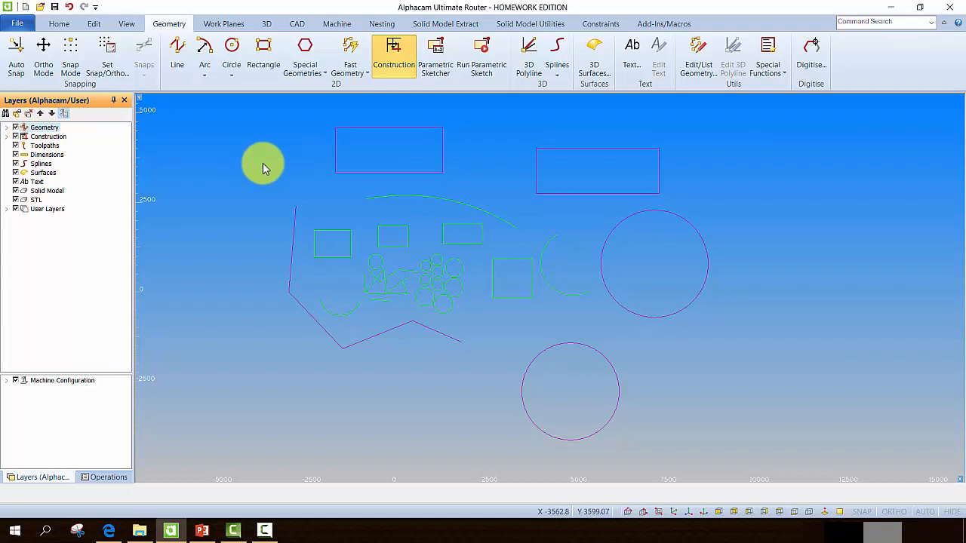
# Step: Expand the Construction layer, highlight Cons 3 in the drawing, and toggle its visibility off and back on
pyautogui.click(7, 136)
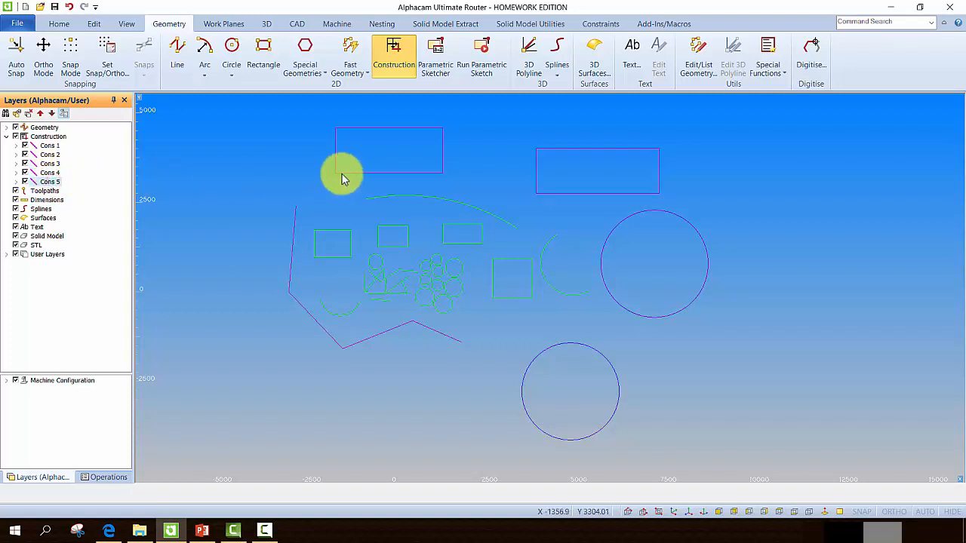
pyautogui.click(52, 163)
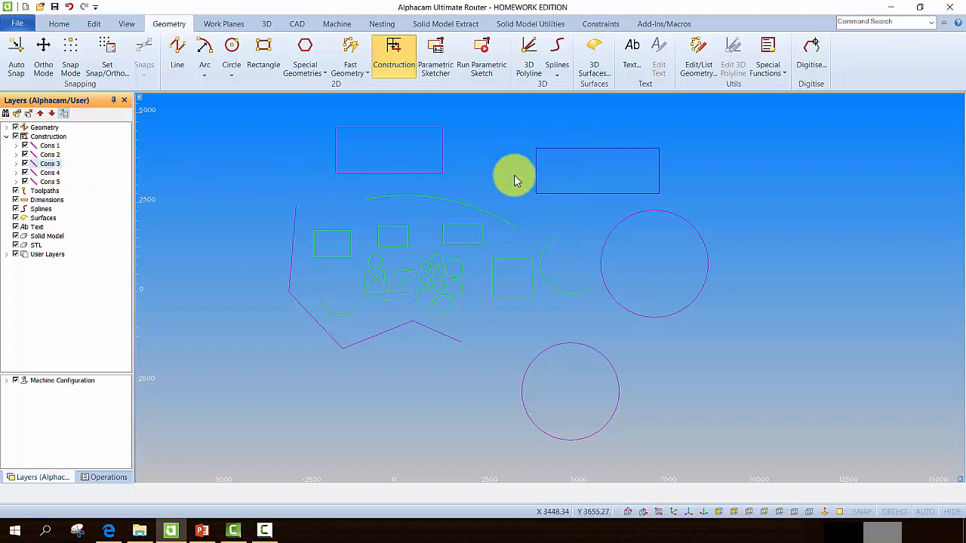
pyautogui.click(25, 163)
pyautogui.click(25, 163)
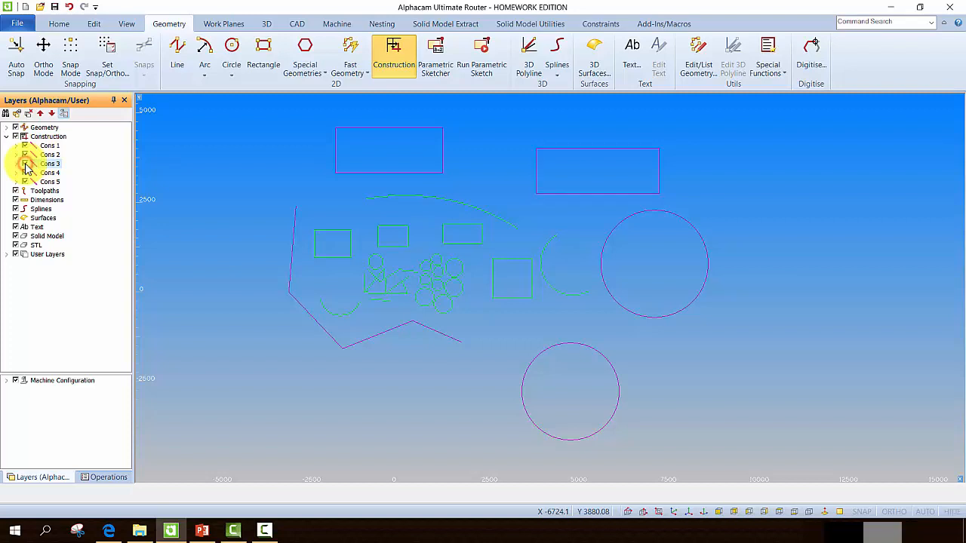
pyautogui.click(25, 164)
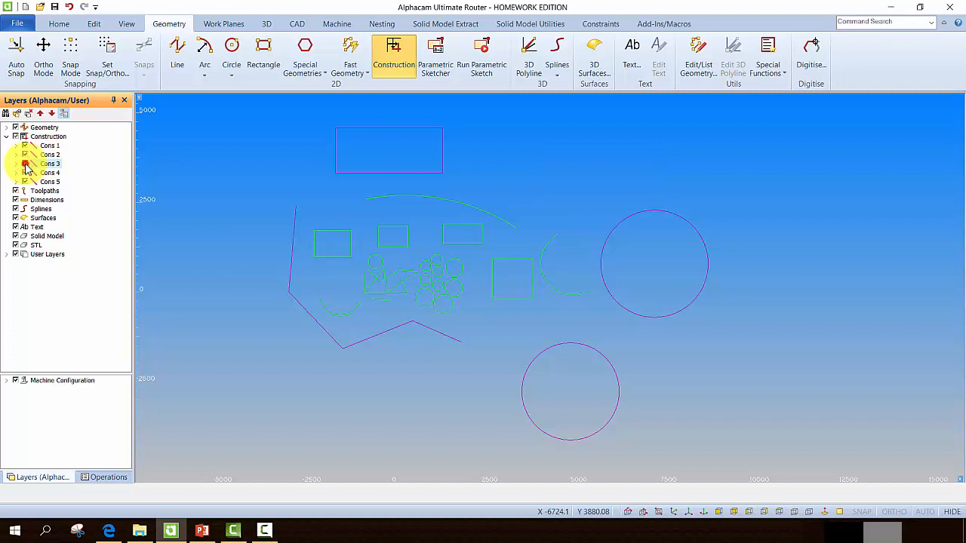
pyautogui.click(25, 164)
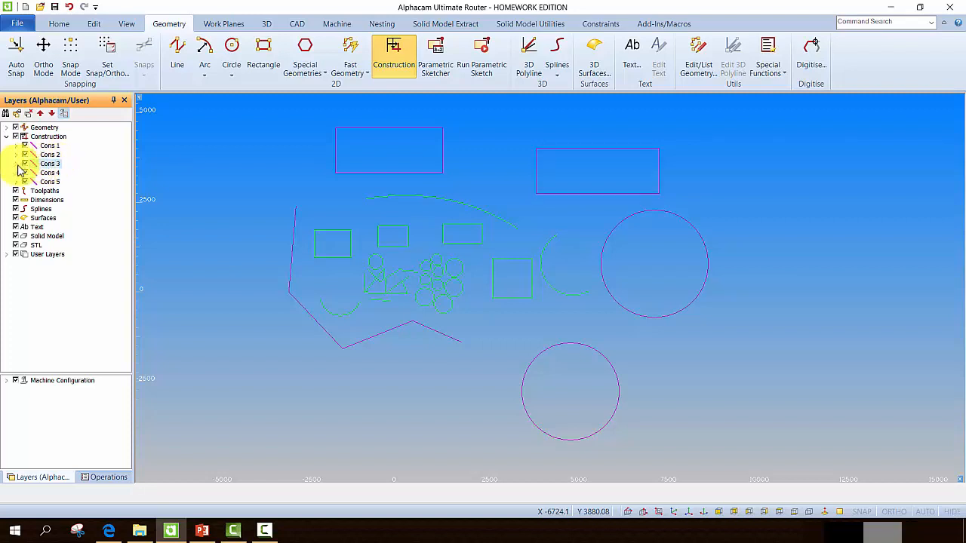
# Step: Inspect the individual elements of Cons 3, then collapse it and the Construction layer
pyautogui.click(16, 163)
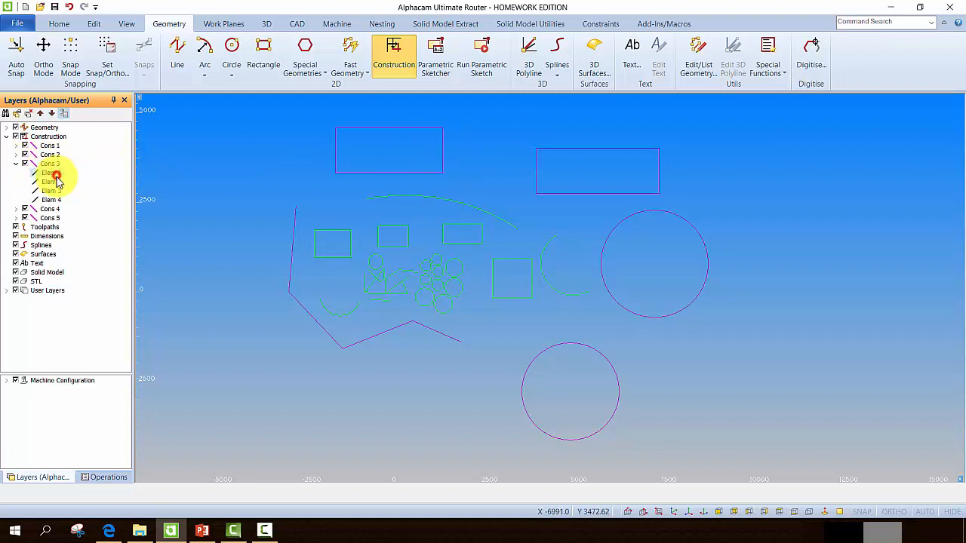
pyautogui.click(56, 200)
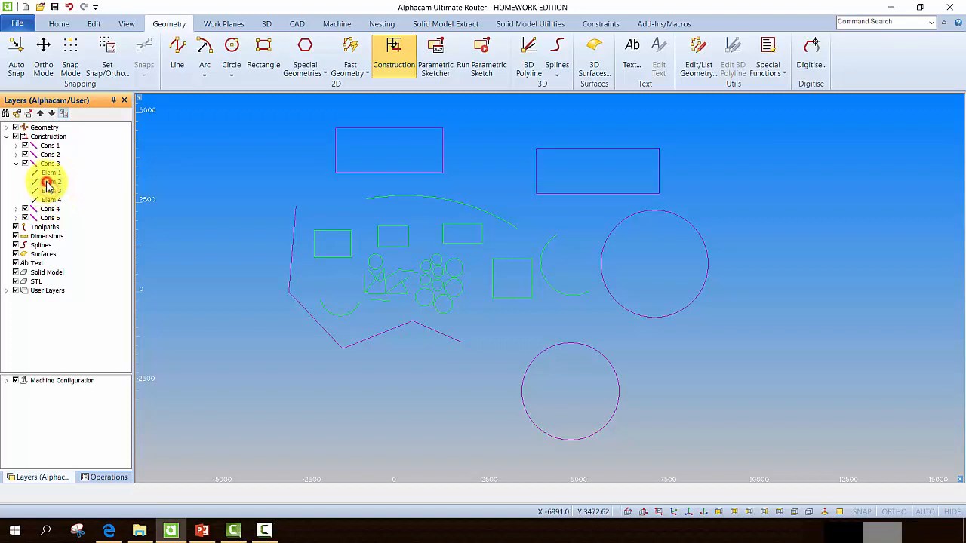
pyautogui.click(49, 172)
pyautogui.click(17, 164)
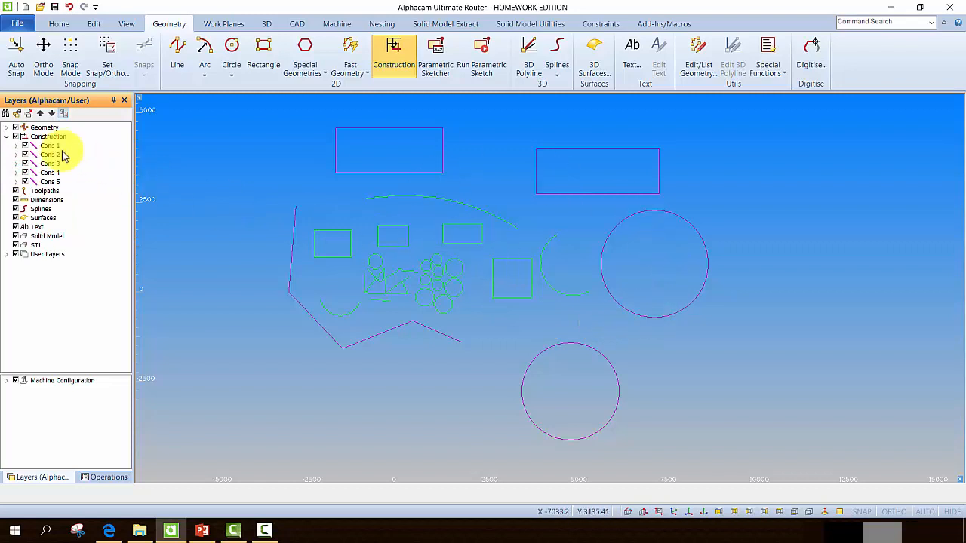
pyautogui.click(7, 136)
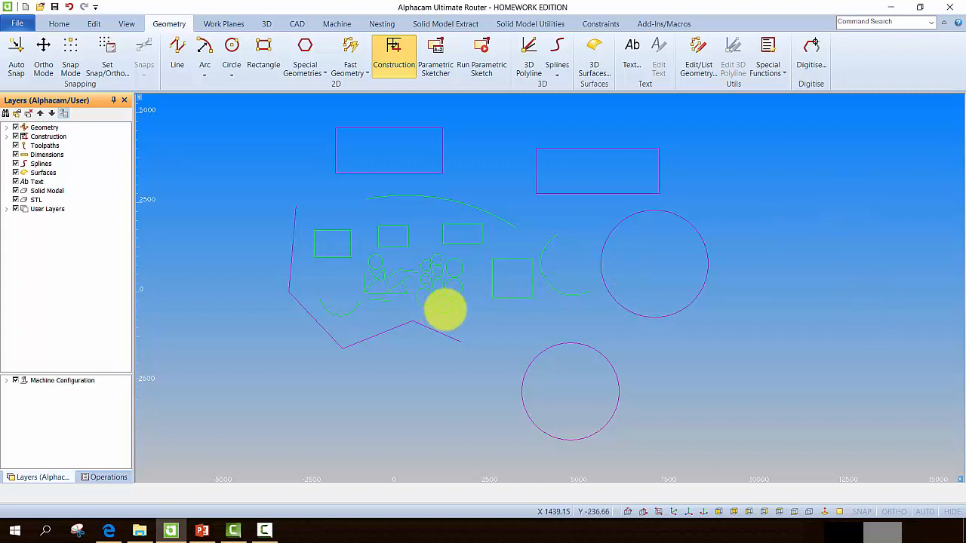
pyautogui.moveTo(446, 309)
pyautogui.mouseDown(button='middle')
pyautogui.moveTo(475, 332)
pyautogui.moveTo(429, 312)
pyautogui.moveTo(445, 305)
pyautogui.mouseUp(button='middle')
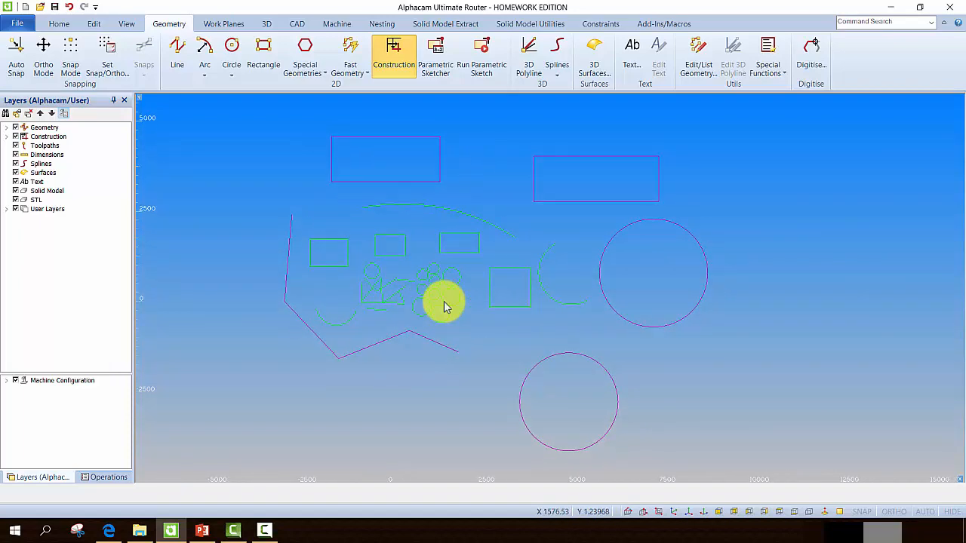
pyautogui.press('l')
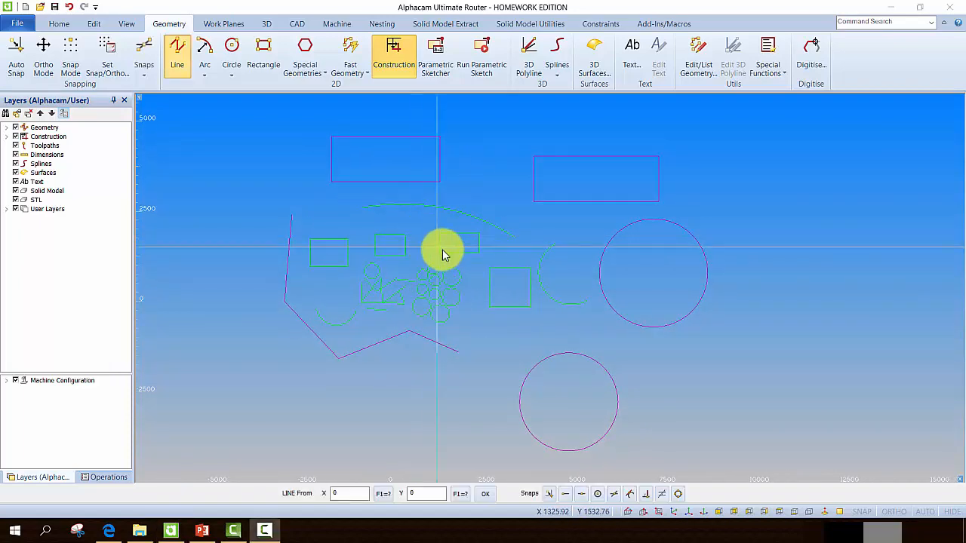
pyautogui.click(312, 74)
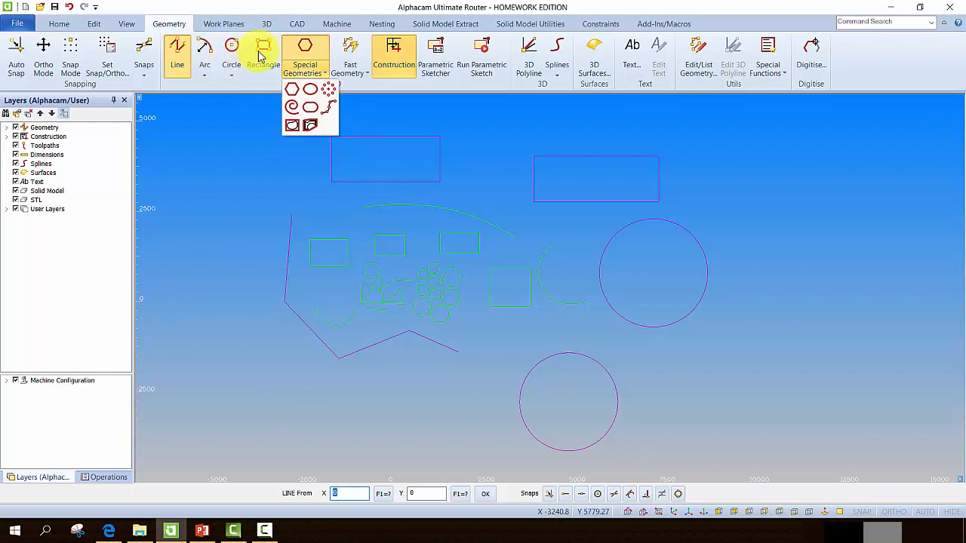
pyautogui.click(294, 5)
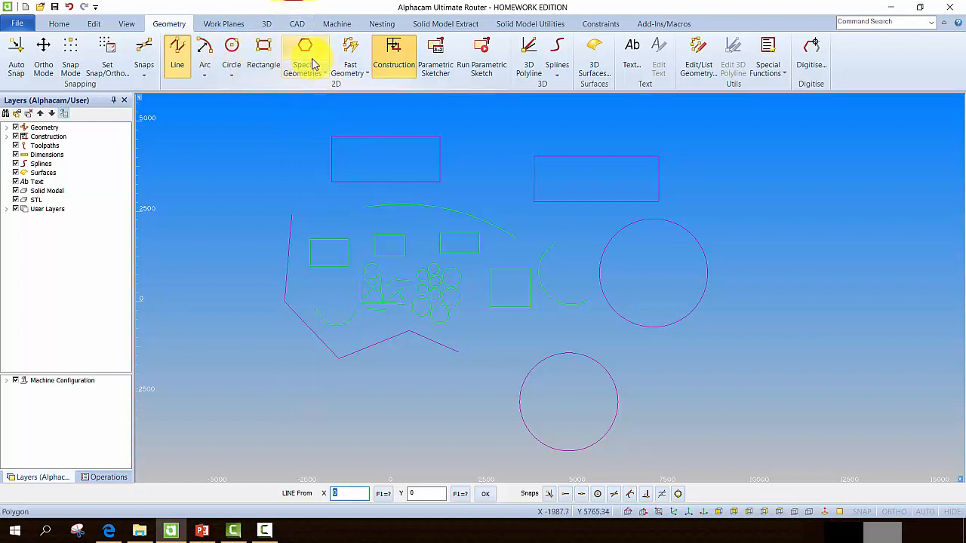
pyautogui.press('Escape')
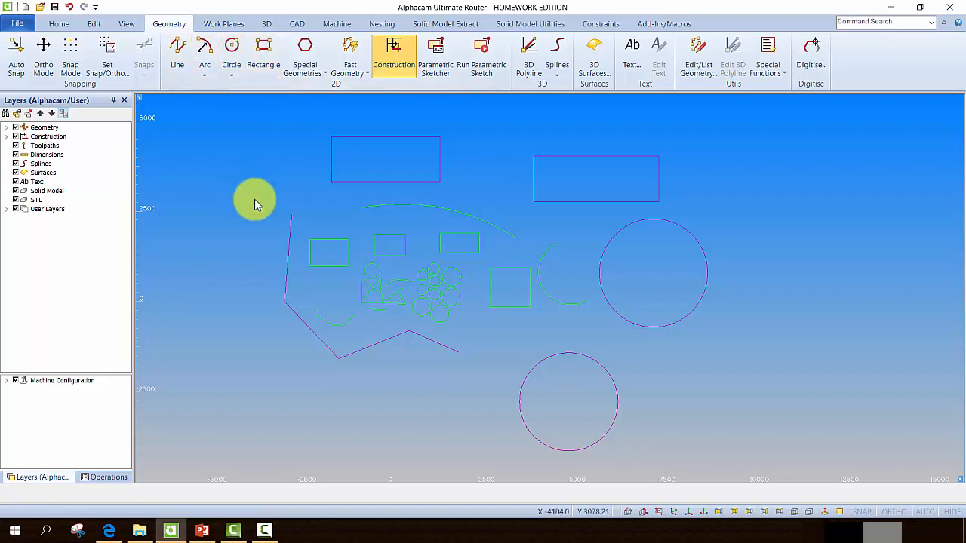
# Step: Turn off construction geometry mode
pyautogui.click(386, 56)
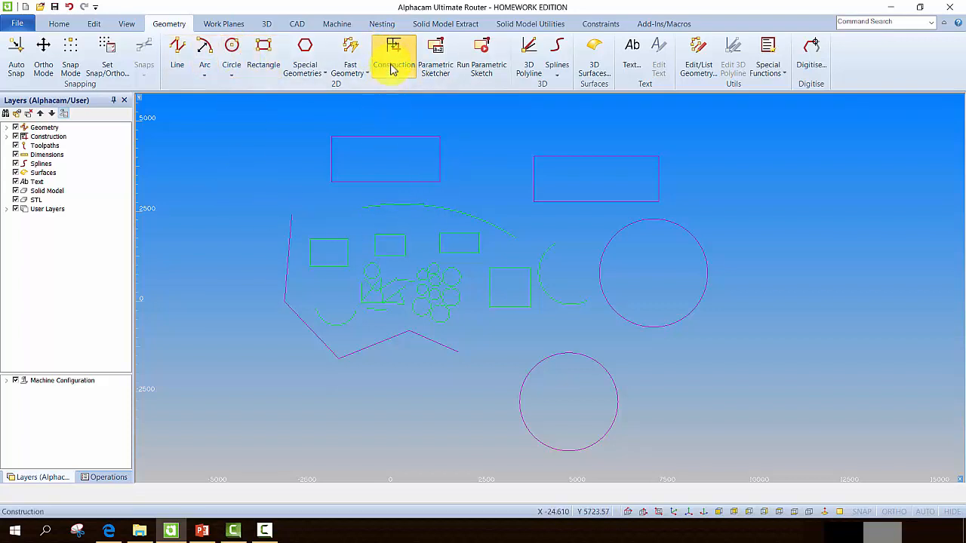
pyautogui.click(399, 56)
pyautogui.moveTo(461, 186)
pyautogui.mouseDown(button='middle')
pyautogui.moveTo(528, 167)
pyautogui.moveTo(461, 168)
pyautogui.mouseUp(button='middle')
pyautogui.scroll(2, 508, 210)
pyautogui.scroll(-3, 508, 215)
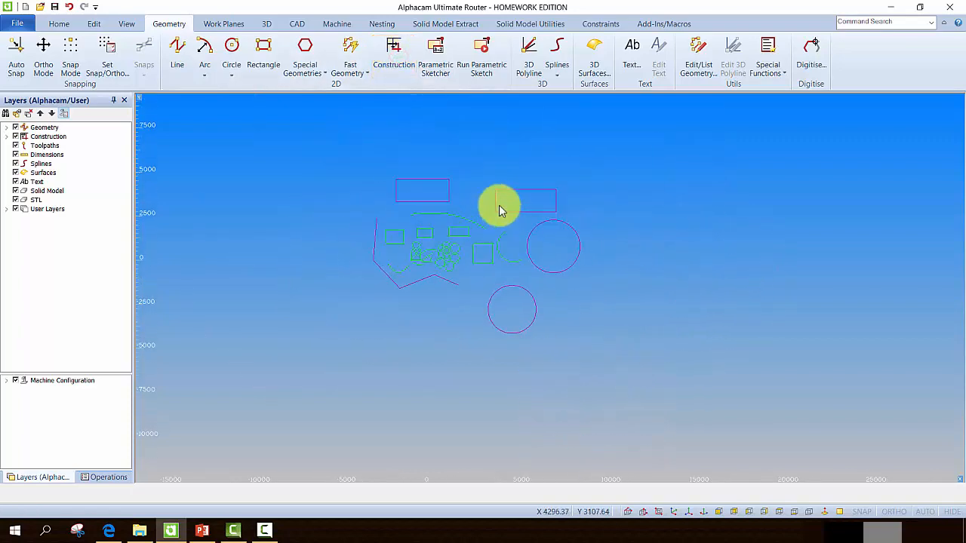
pyautogui.scroll(1, 500, 207)
# Step: Start a line and turn on Auto Snap for picking its points
pyautogui.click(177, 51)
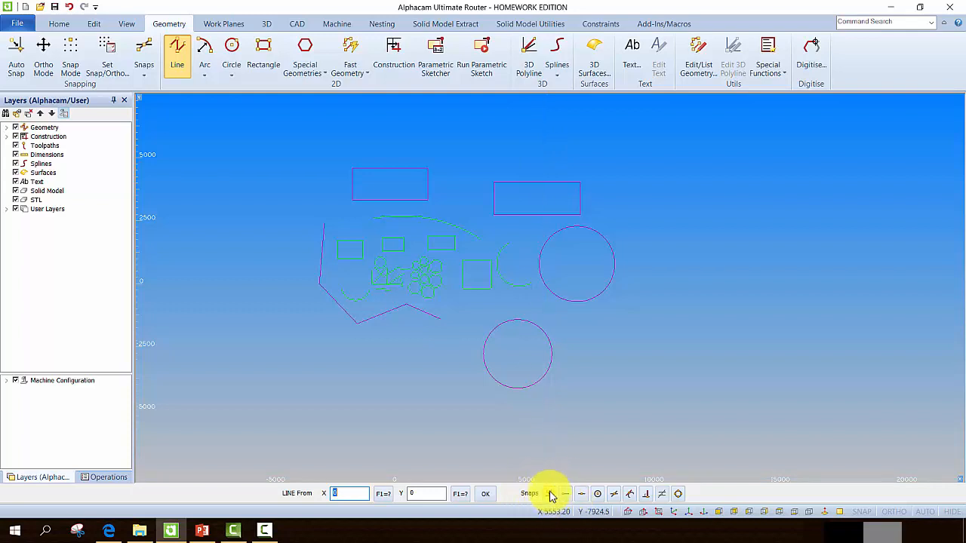
pyautogui.click(21, 54)
pyautogui.scroll(2, 351, 178)
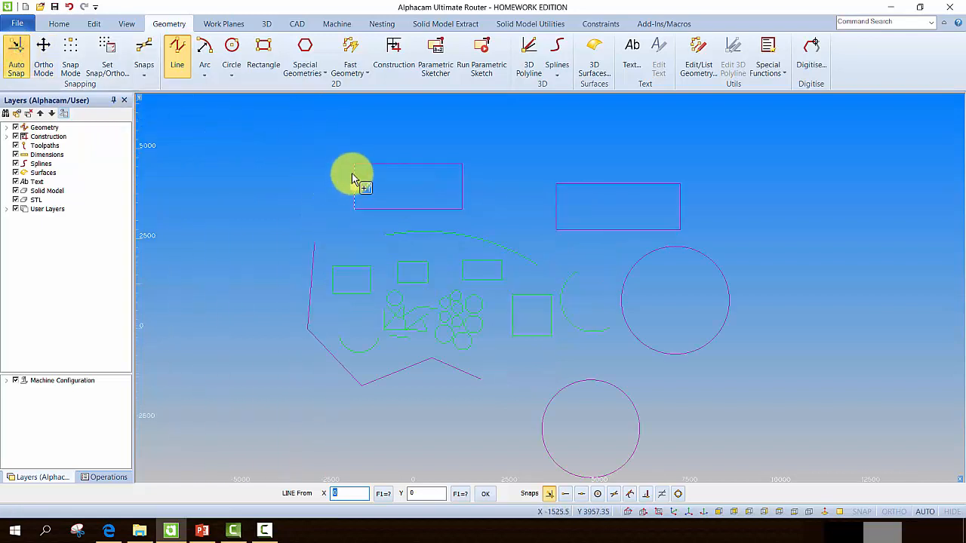
# Step: Try to draw a line from about X -4717, Y 4710, using the mid-point snap for its end
pyautogui.click(239, 159)
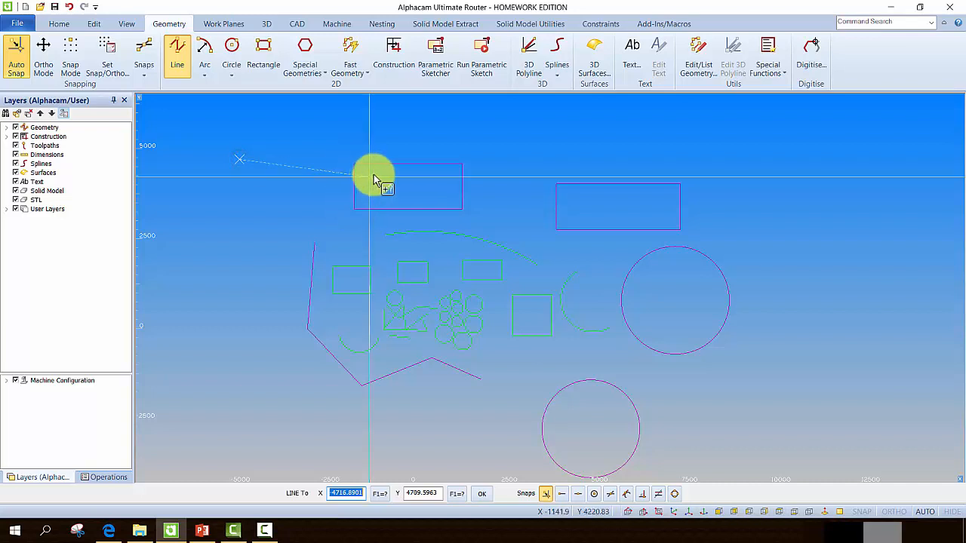
pyautogui.click(143, 74)
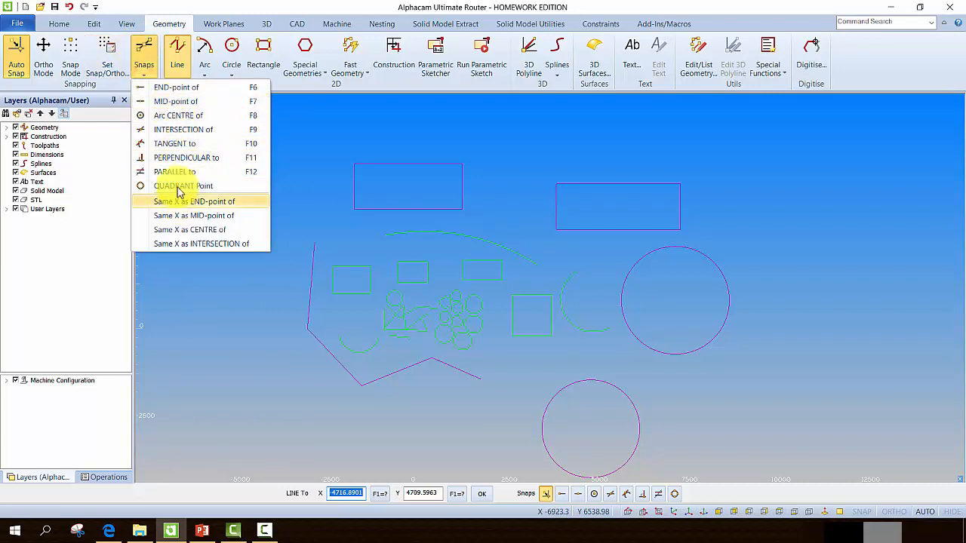
pyautogui.click(185, 101)
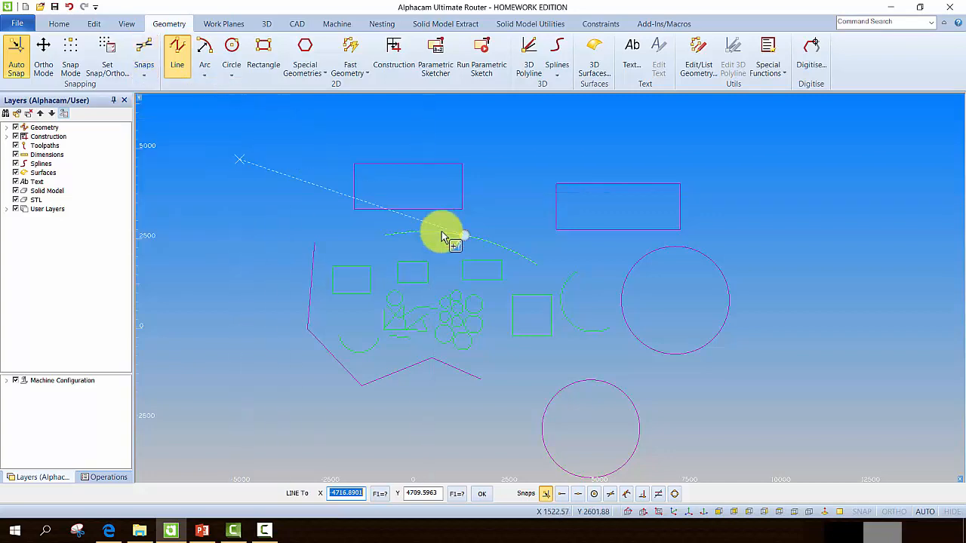
pyautogui.scroll(2, 468, 307)
pyautogui.scroll(-3, 494, 273)
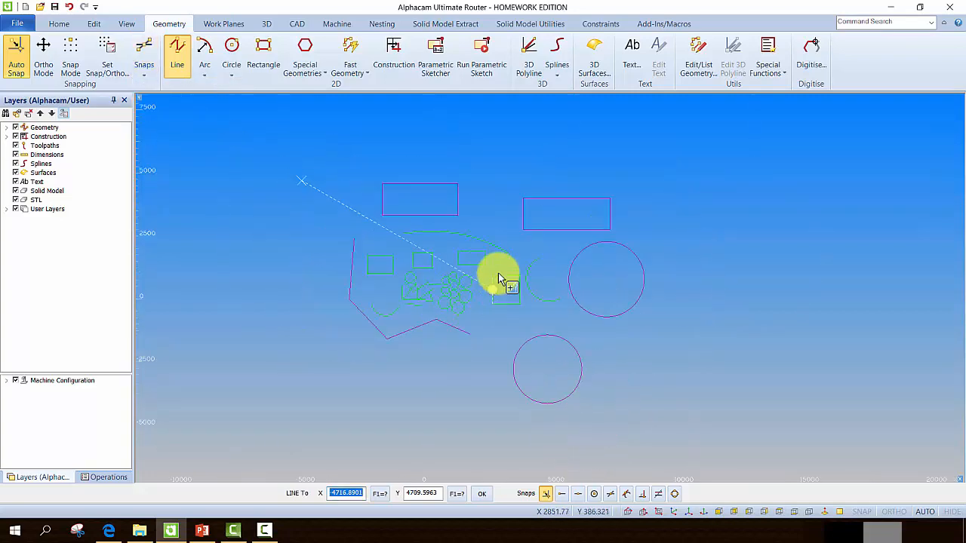
pyautogui.press('Escape')
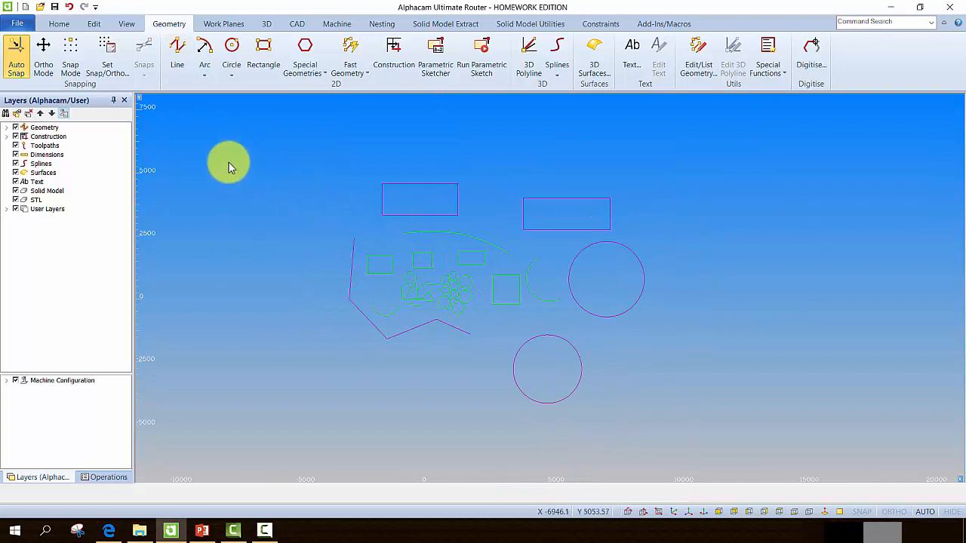
# Step: Delete all geometries from the drawing, including the construction shapes
pyautogui.click(97, 24)
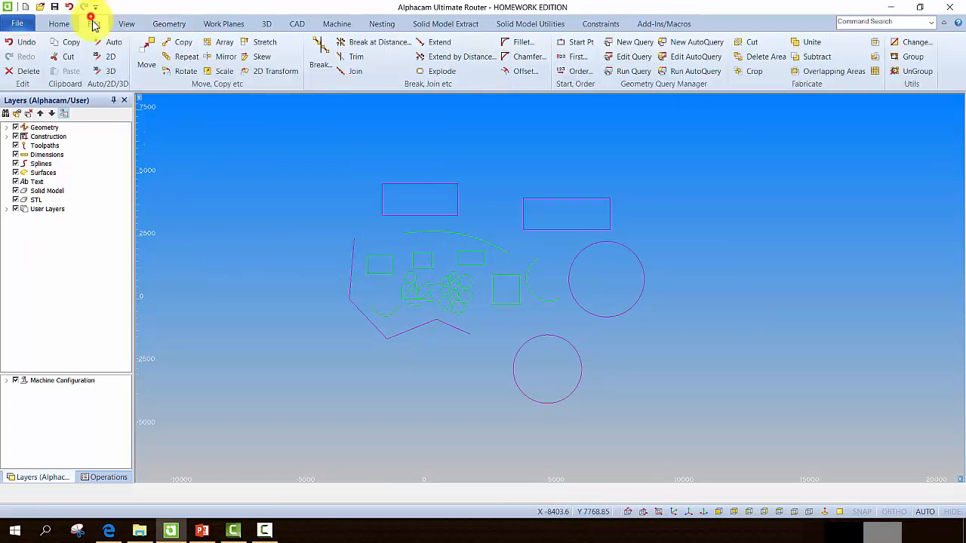
pyautogui.click(22, 71)
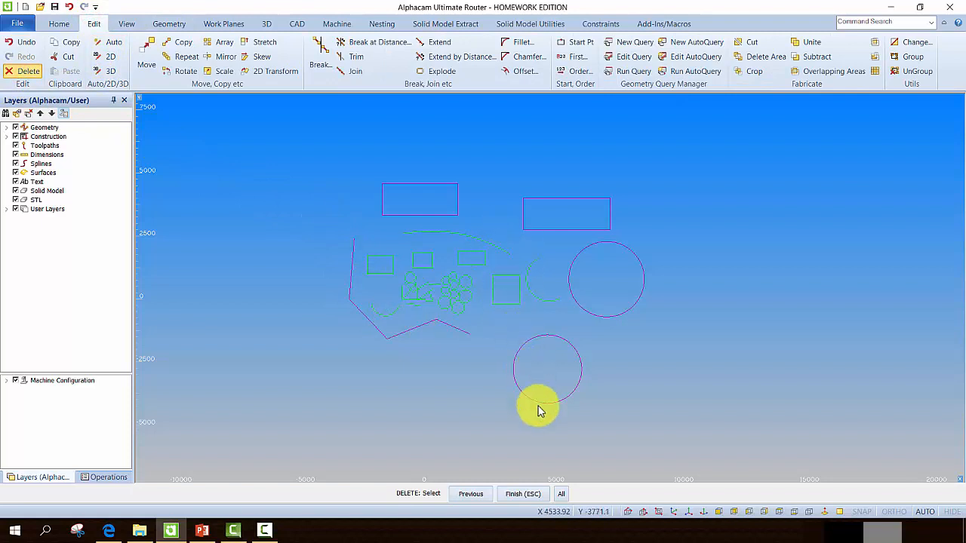
pyautogui.click(560, 491)
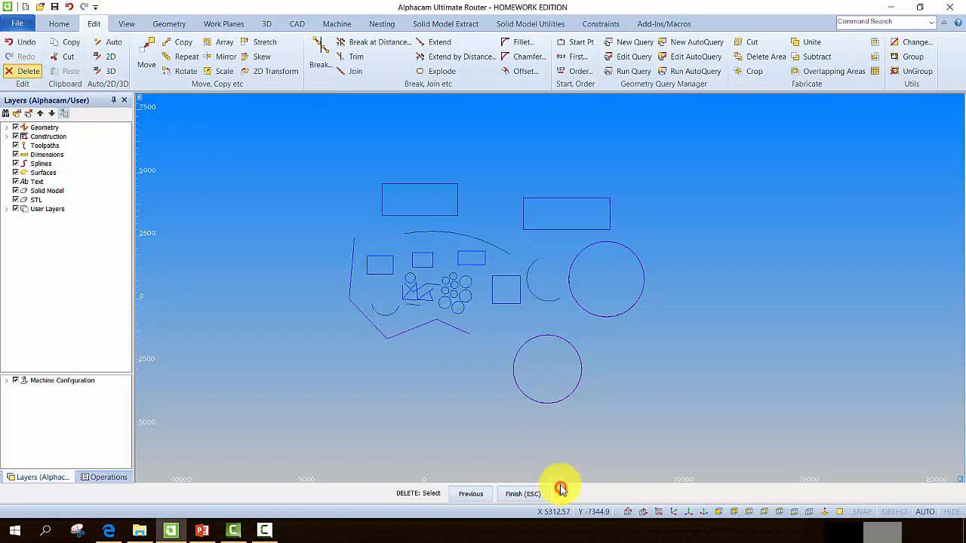
pyautogui.click(519, 493)
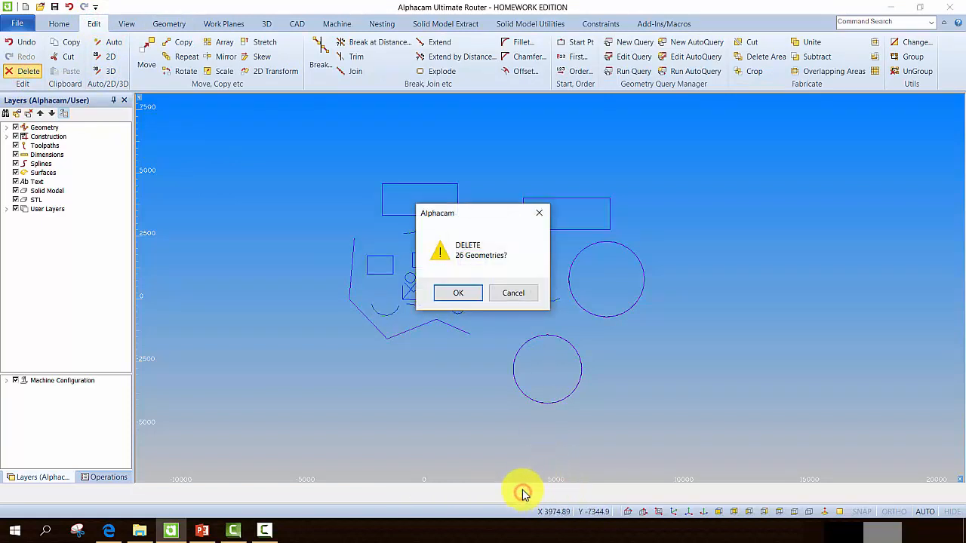
pyautogui.click(458, 294)
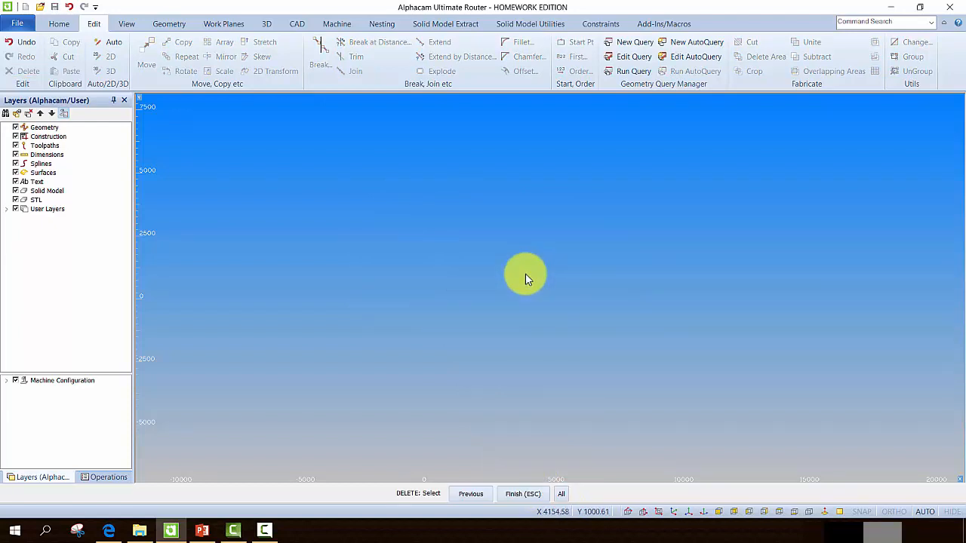
# Step: Review the available file, editing, view, geometry, snapping, work plane and 3D commands
pyautogui.middleClick(525, 273)
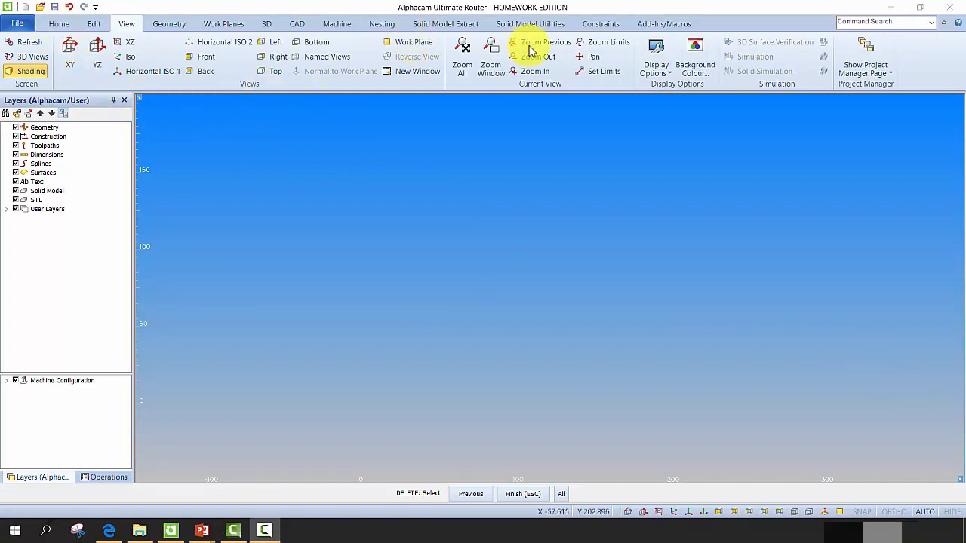
pyautogui.click(59, 26)
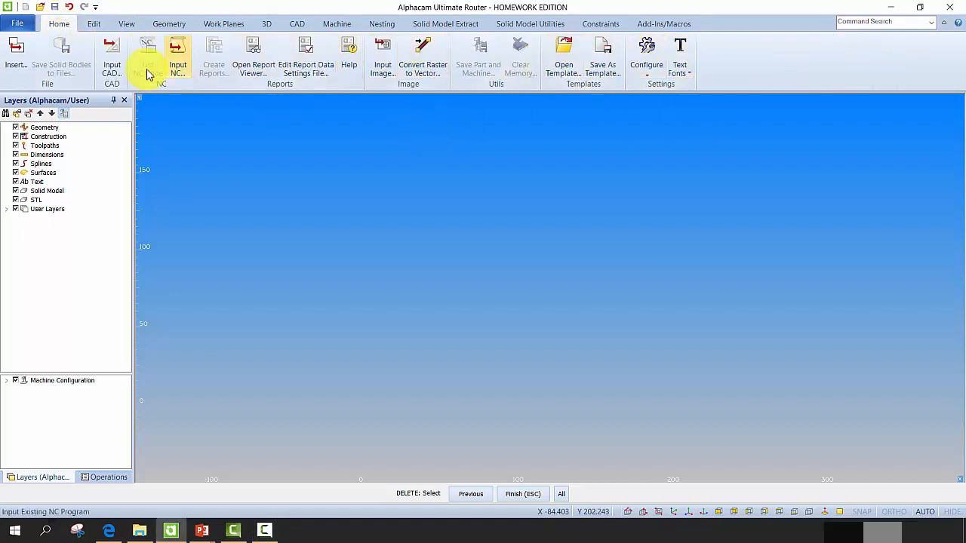
pyautogui.click(91, 25)
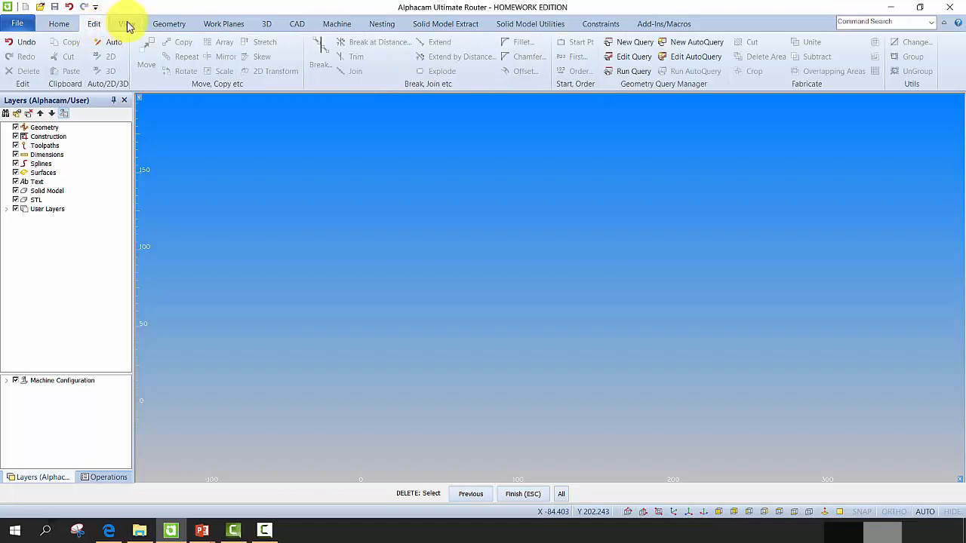
pyautogui.click(128, 25)
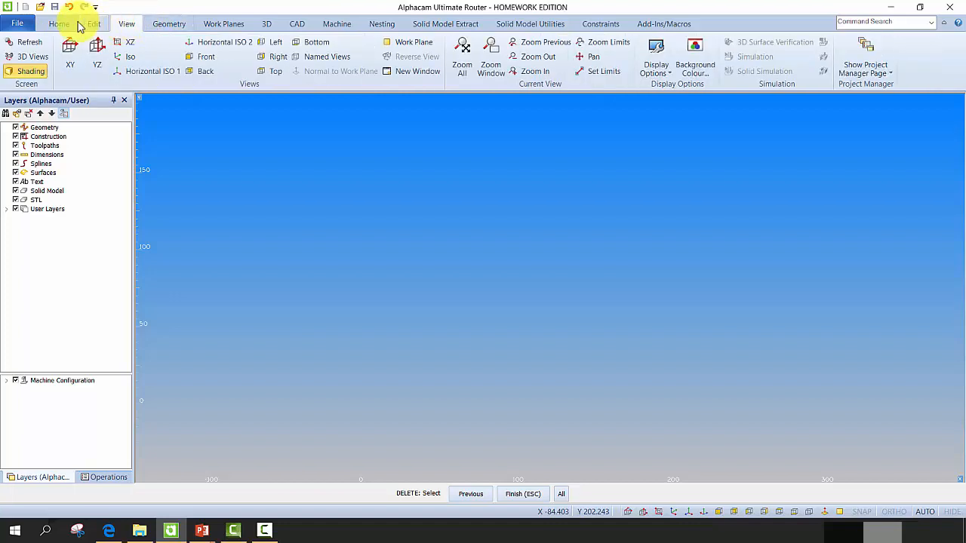
pyautogui.click(173, 24)
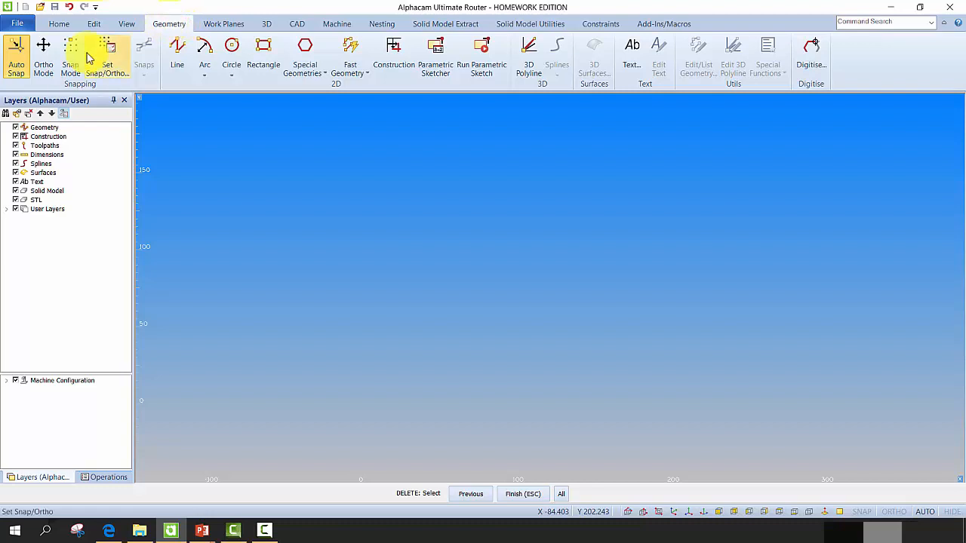
pyautogui.click(15, 61)
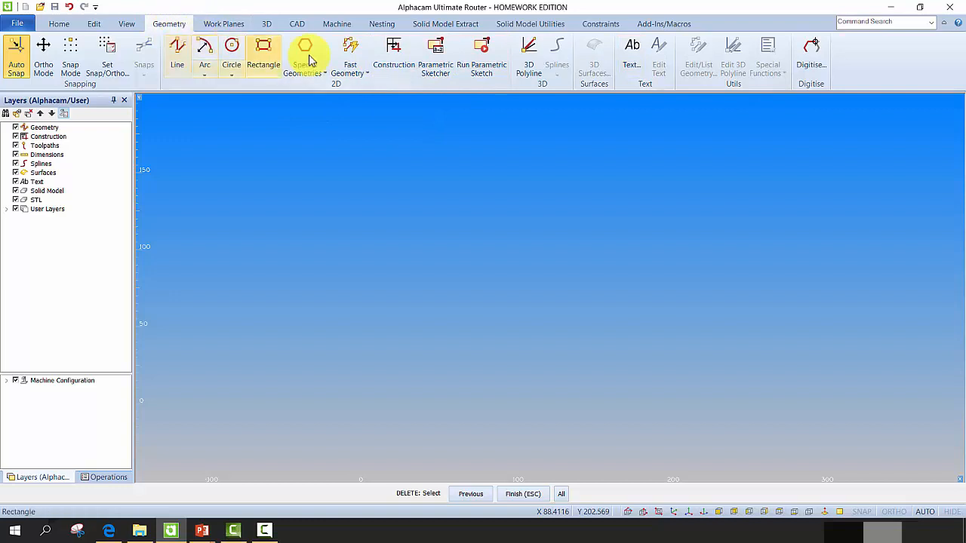
pyautogui.click(95, 25)
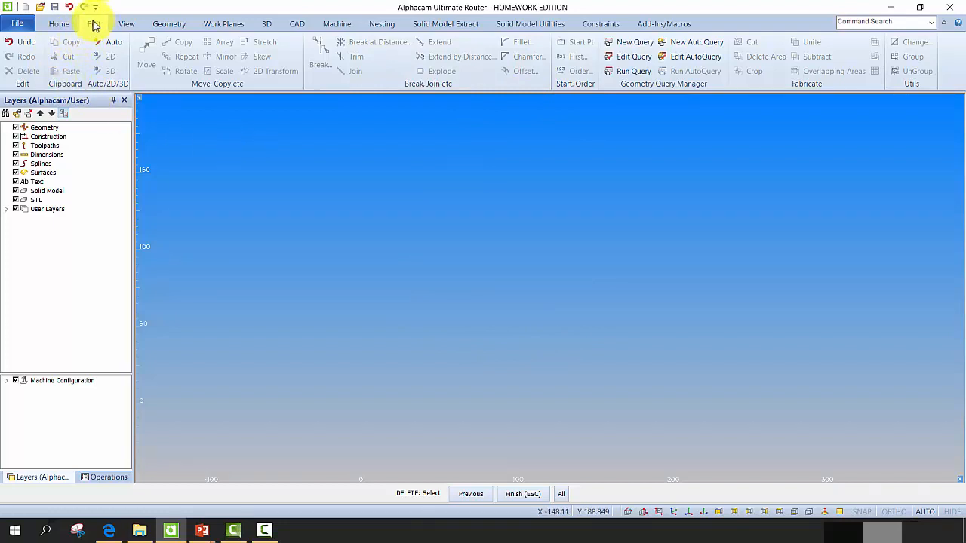
pyautogui.click(126, 24)
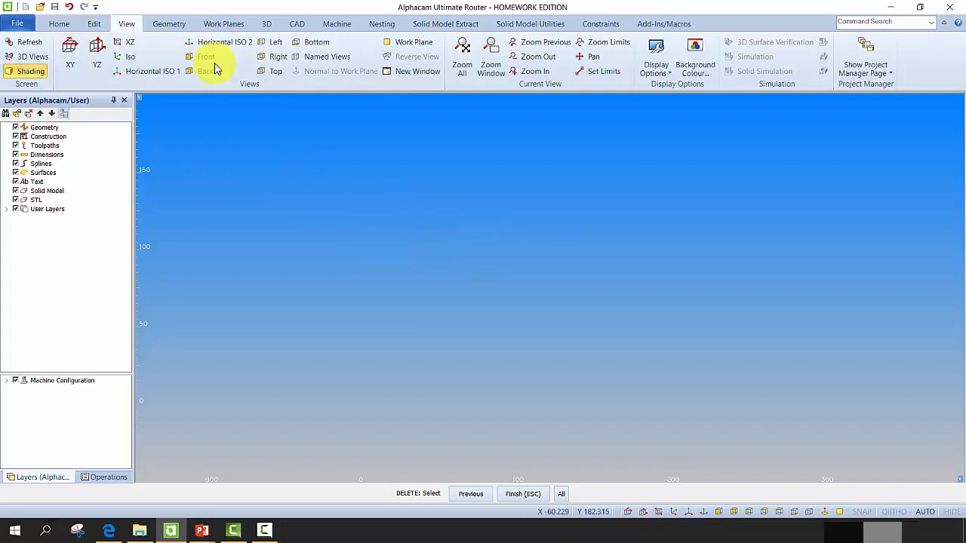
pyautogui.click(220, 24)
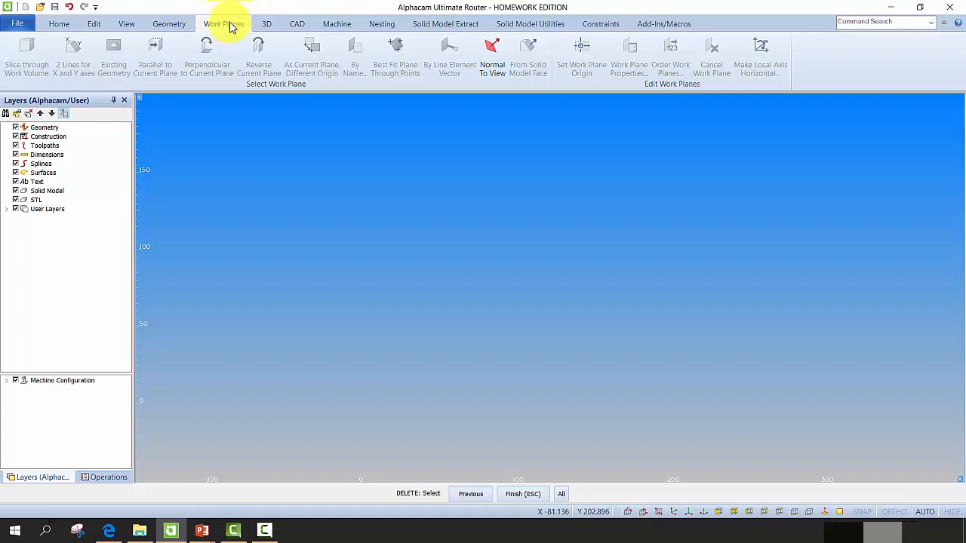
pyautogui.click(268, 25)
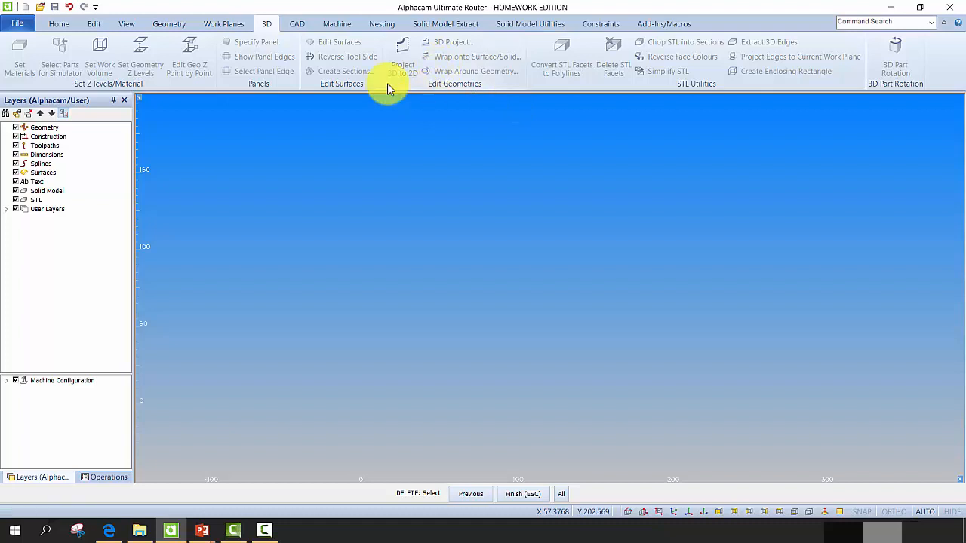
# Step: Review the CAD, machining, nesting, solid model extraction, solid model utility and constraint commands
pyautogui.click(297, 23)
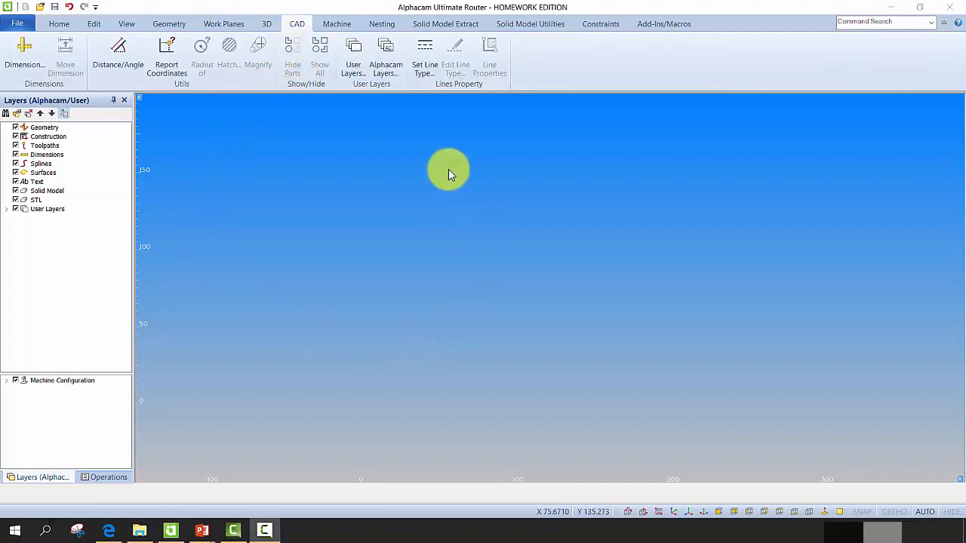
pyautogui.click(335, 24)
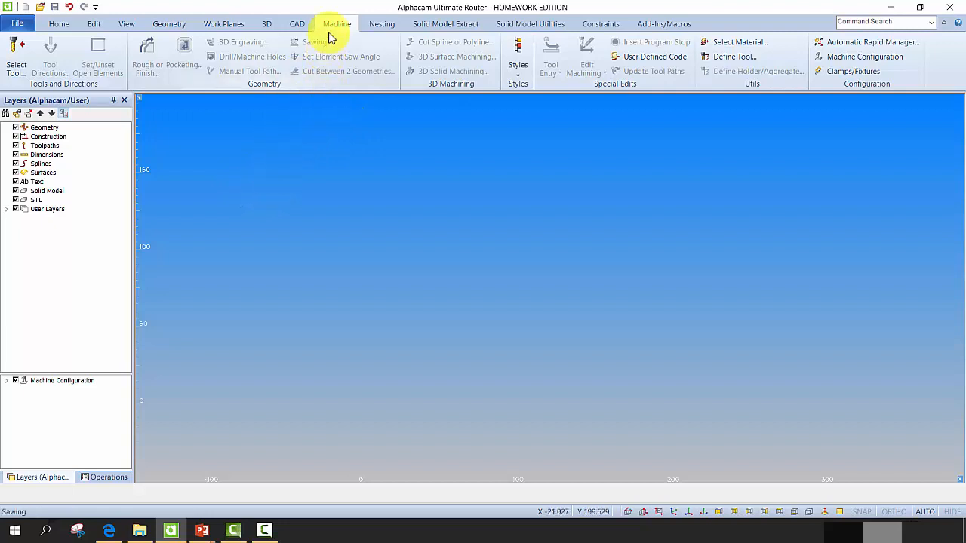
pyautogui.click(377, 24)
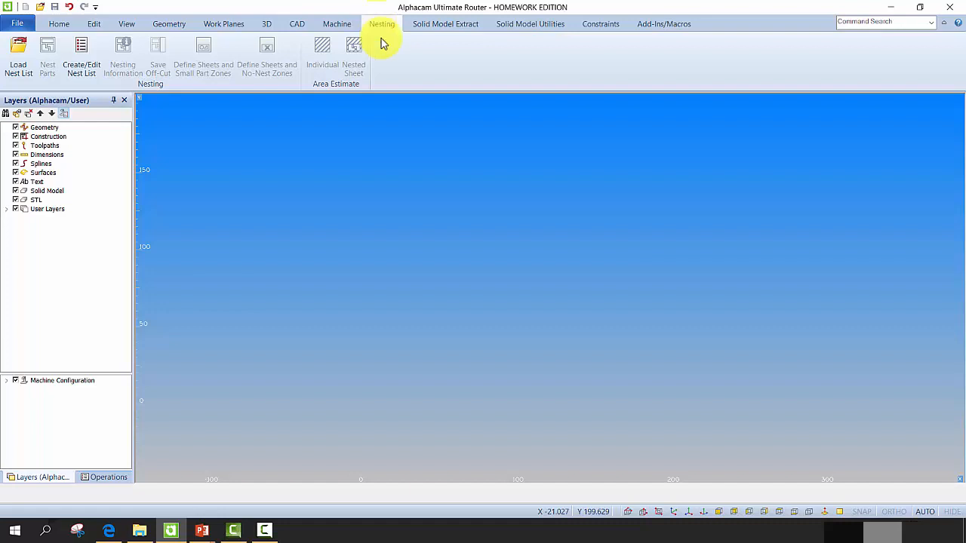
pyautogui.click(437, 26)
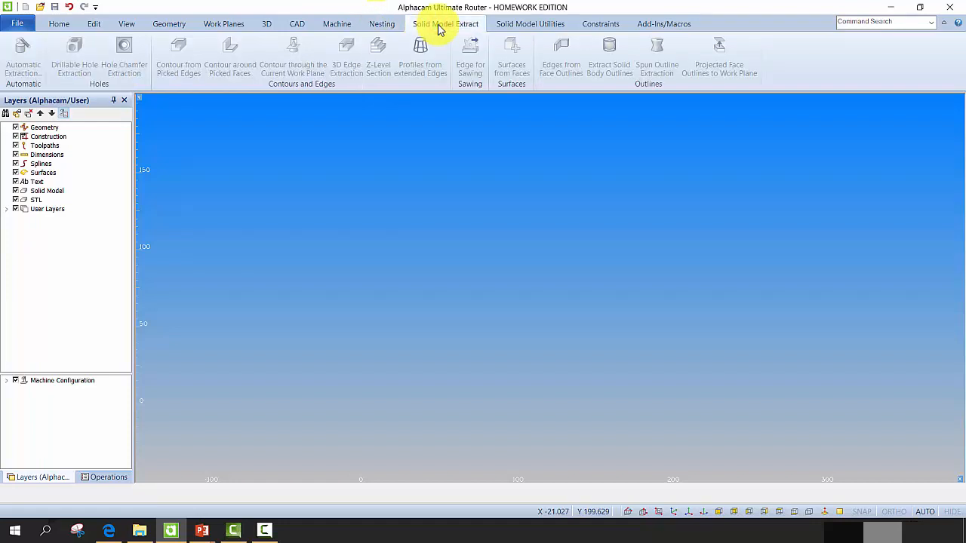
pyautogui.click(515, 26)
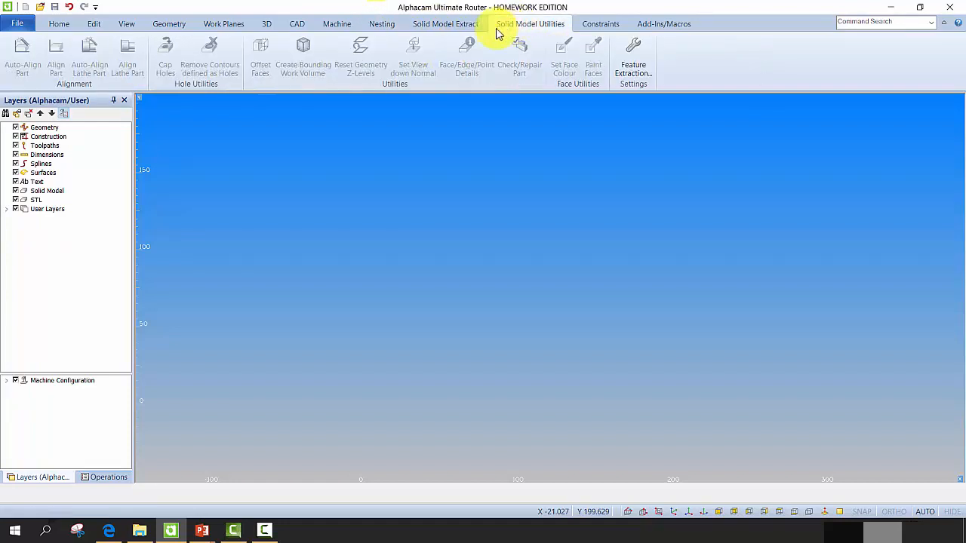
pyautogui.click(440, 25)
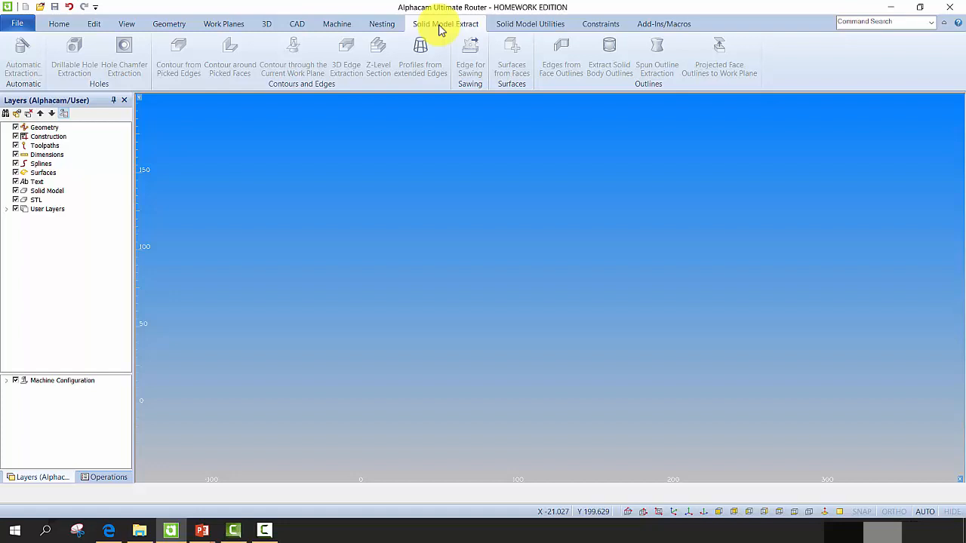
pyautogui.click(518, 25)
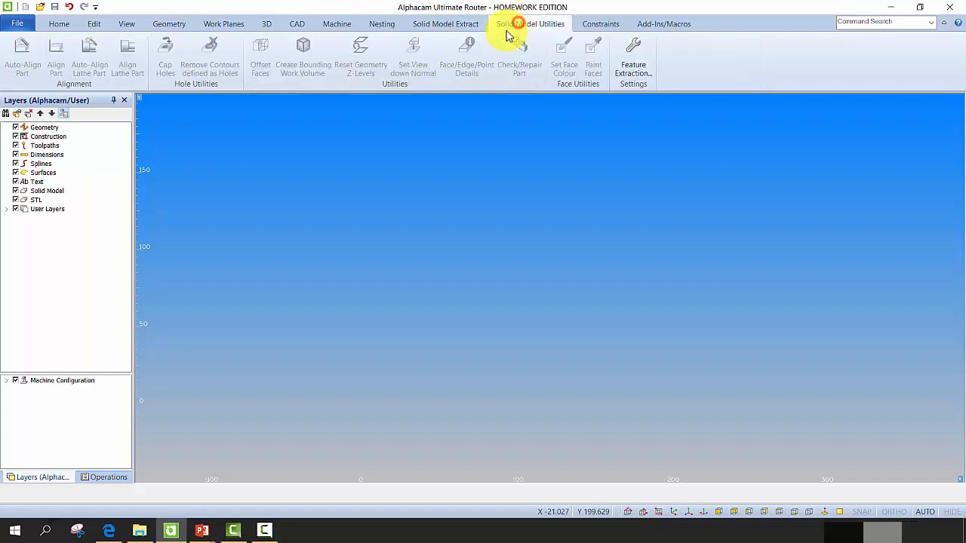
pyautogui.click(452, 26)
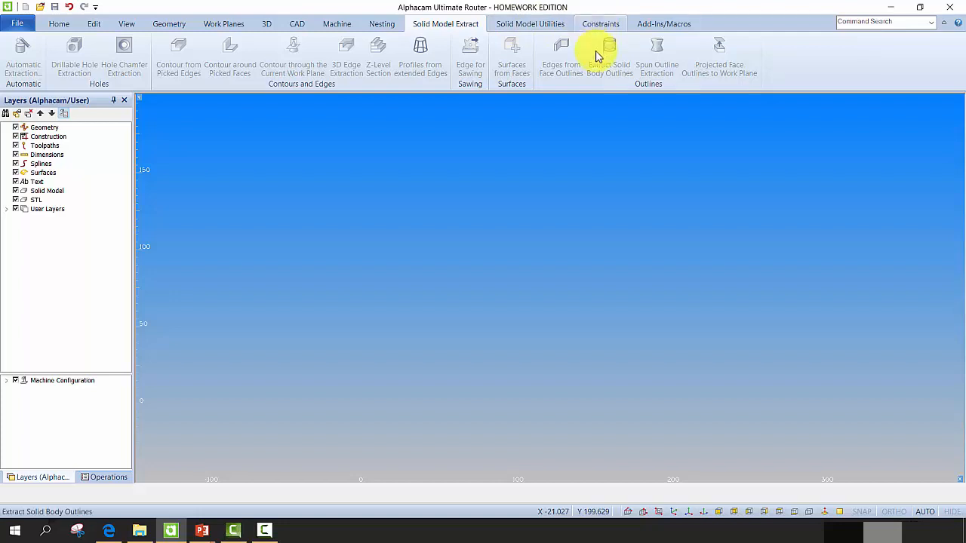
pyautogui.click(600, 25)
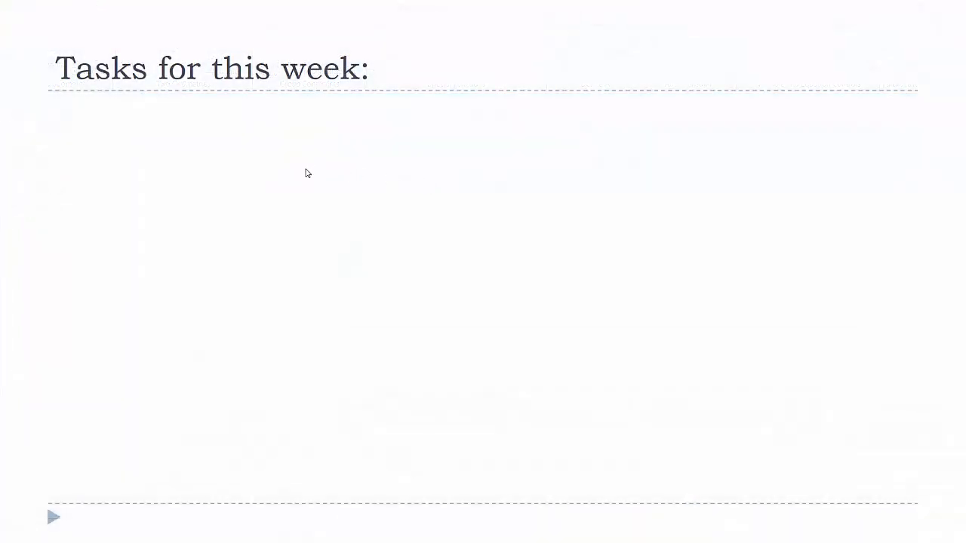
pyautogui.click(305, 169)
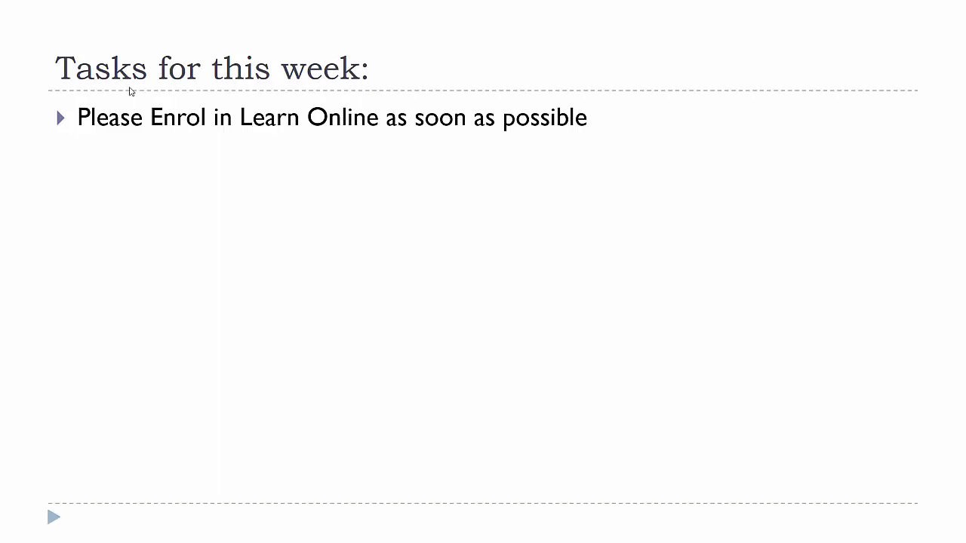
pyautogui.click(123, 128)
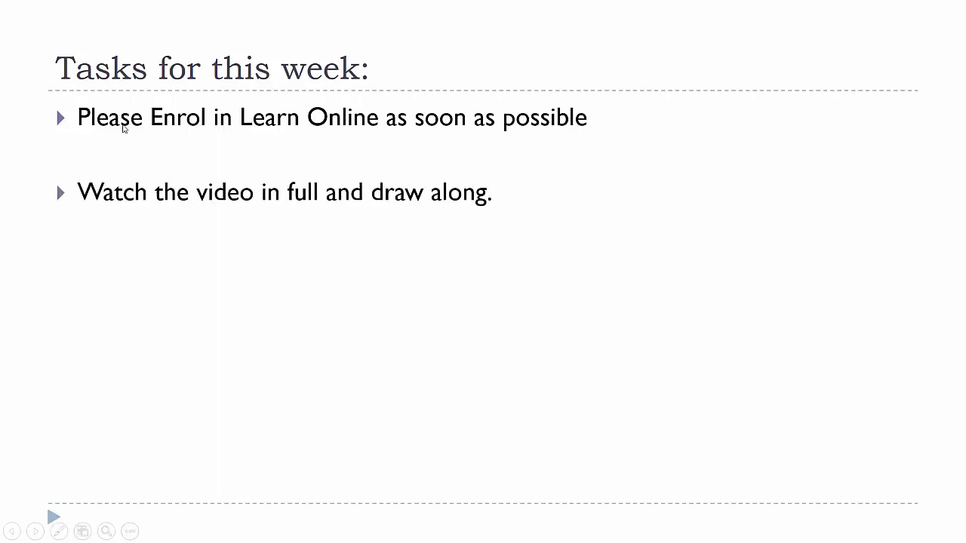